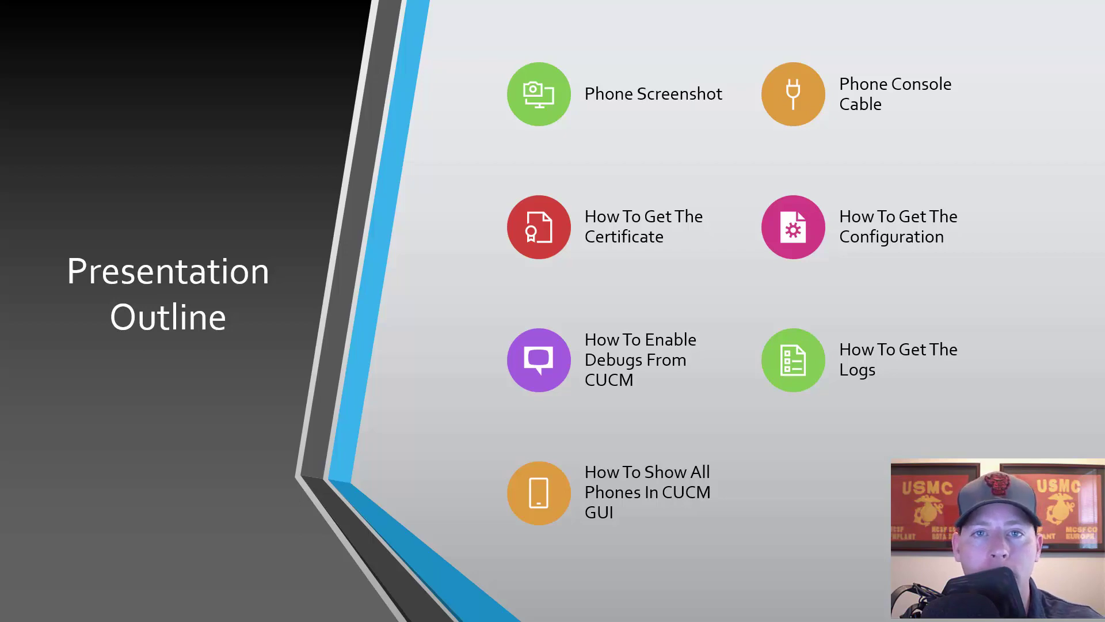
# Step: Advance the slideshow from the Presentation Outline to the Phone Screenshot section slide
pyautogui.press('Right')
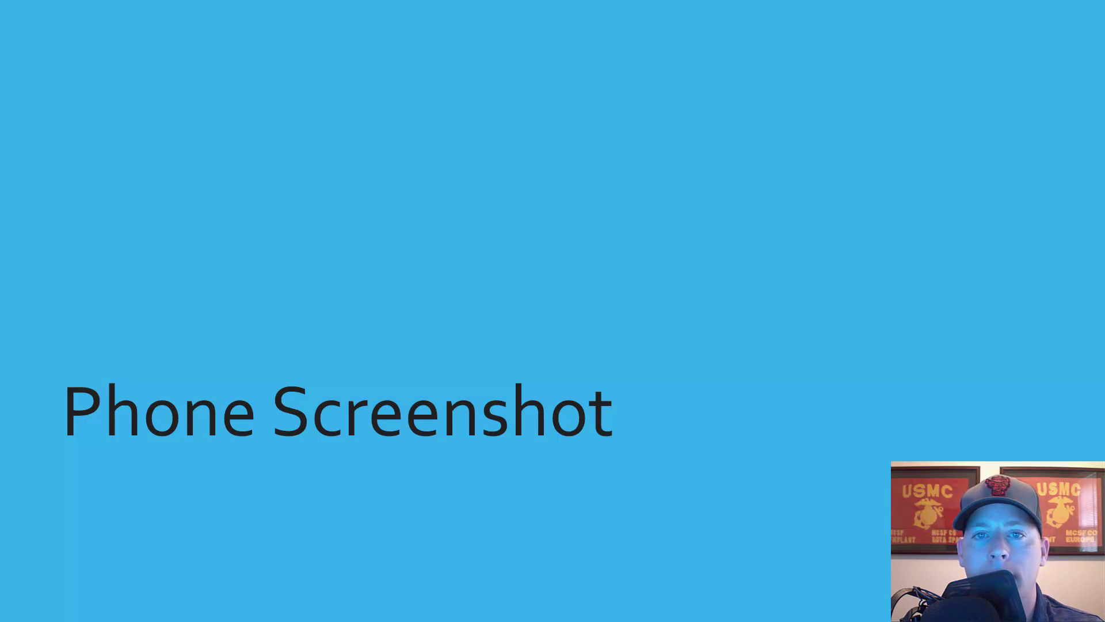
# Step: Advance to the phone screenshot example slide with the <phone_IP>/CGI/Screenshot address
pyautogui.press('Right')
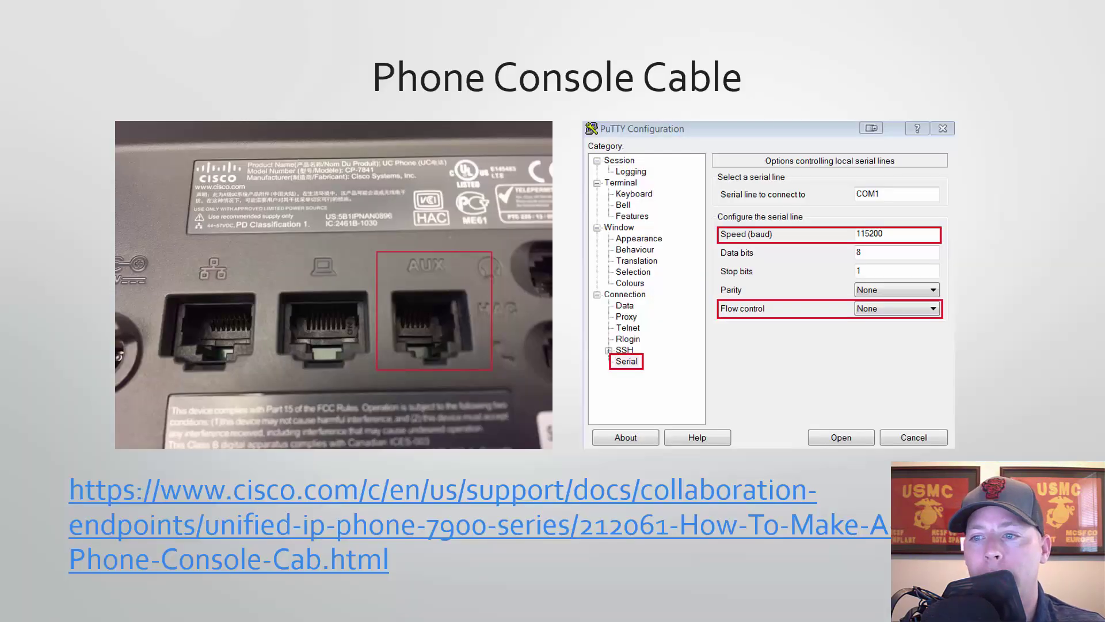
# Step: Open the slide's cisco.com console cable article and read down to Related Information
pyautogui.click(276, 500)
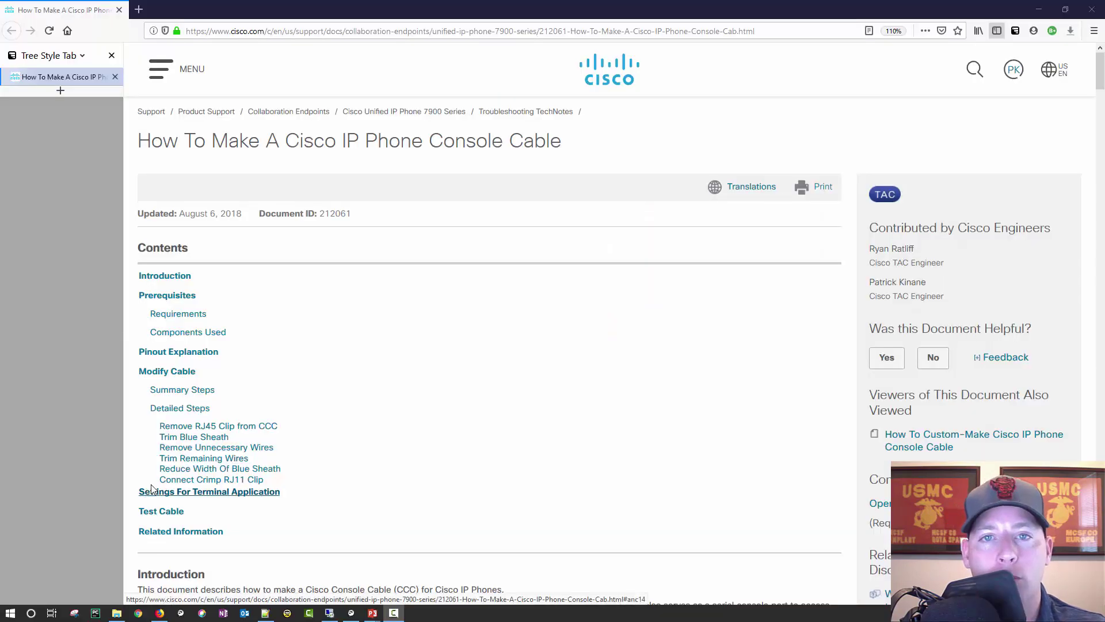
pyautogui.scroll(-5, 452, 373)
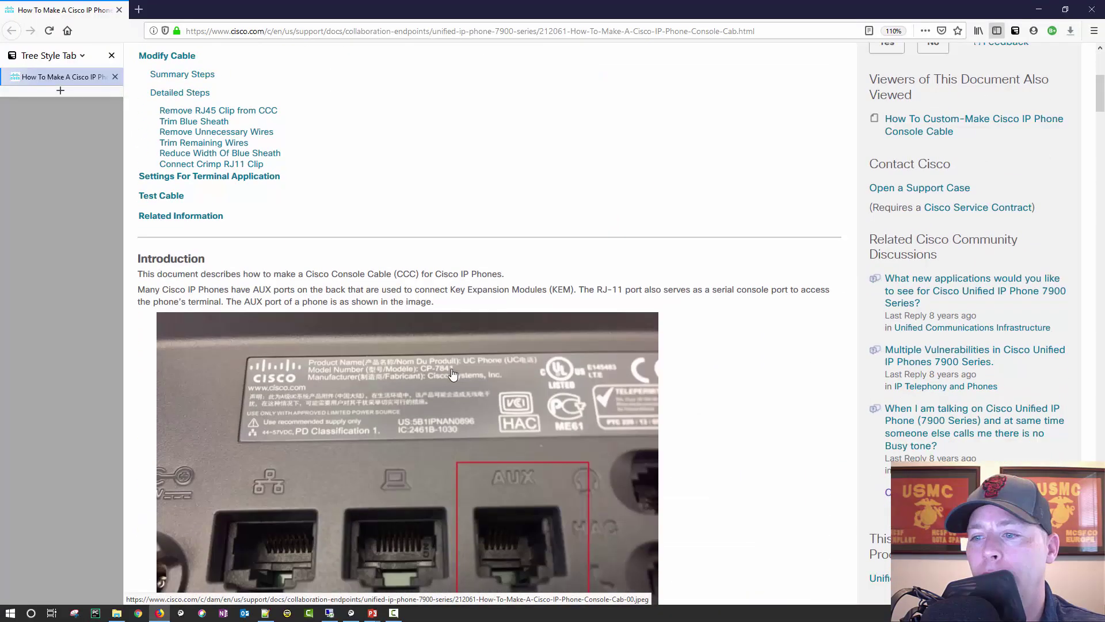
pyautogui.scroll(-4, 452, 373)
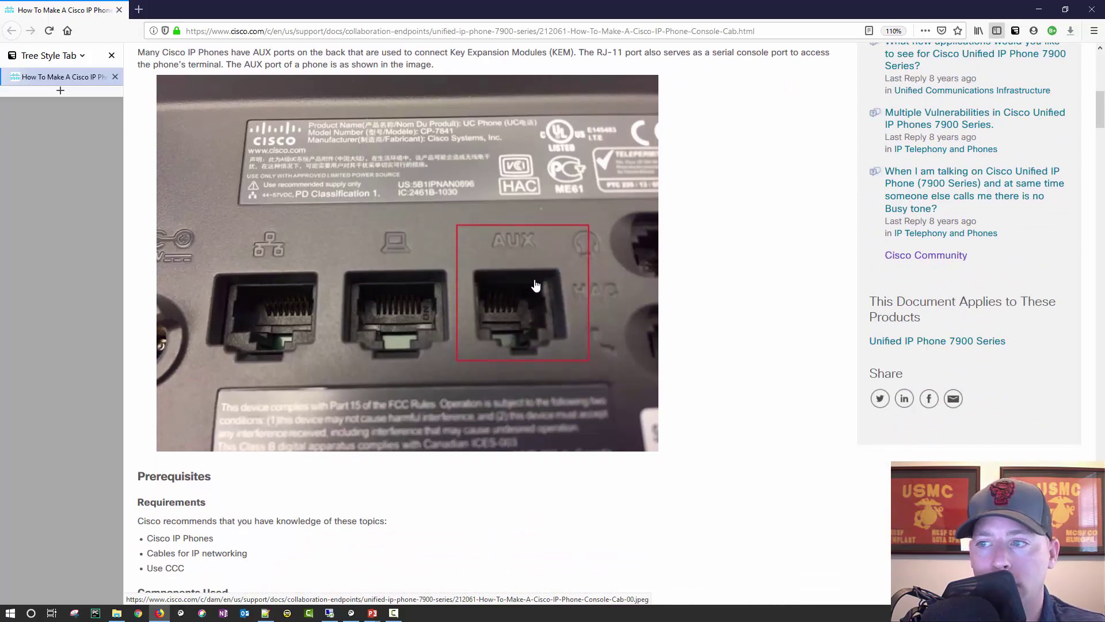
pyautogui.scroll(-12, 536, 285)
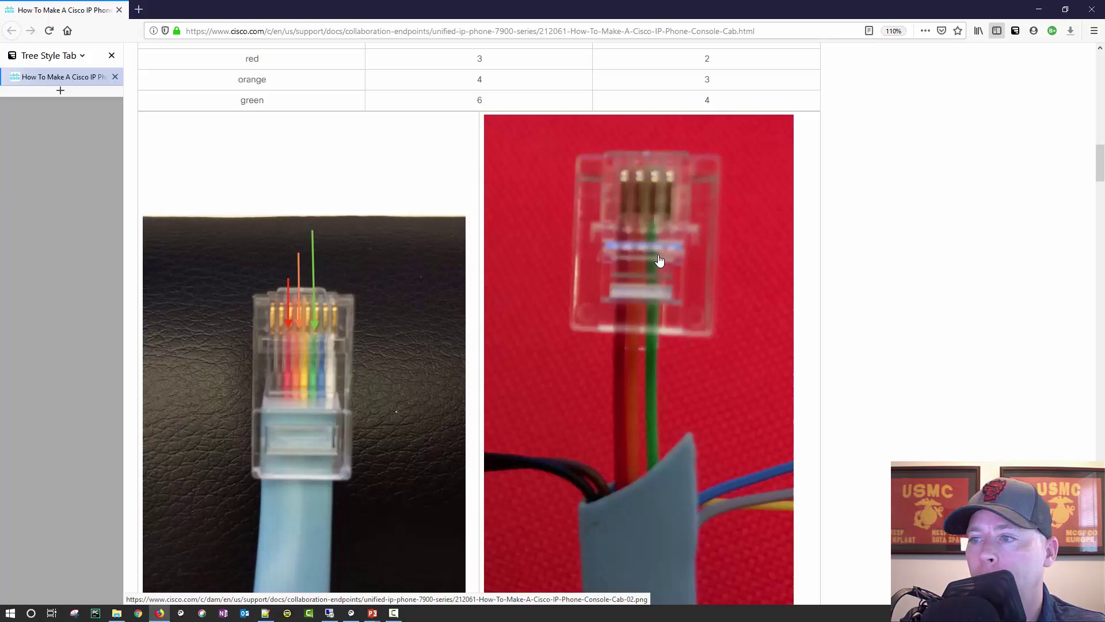
pyautogui.scroll(-7, 512, 286)
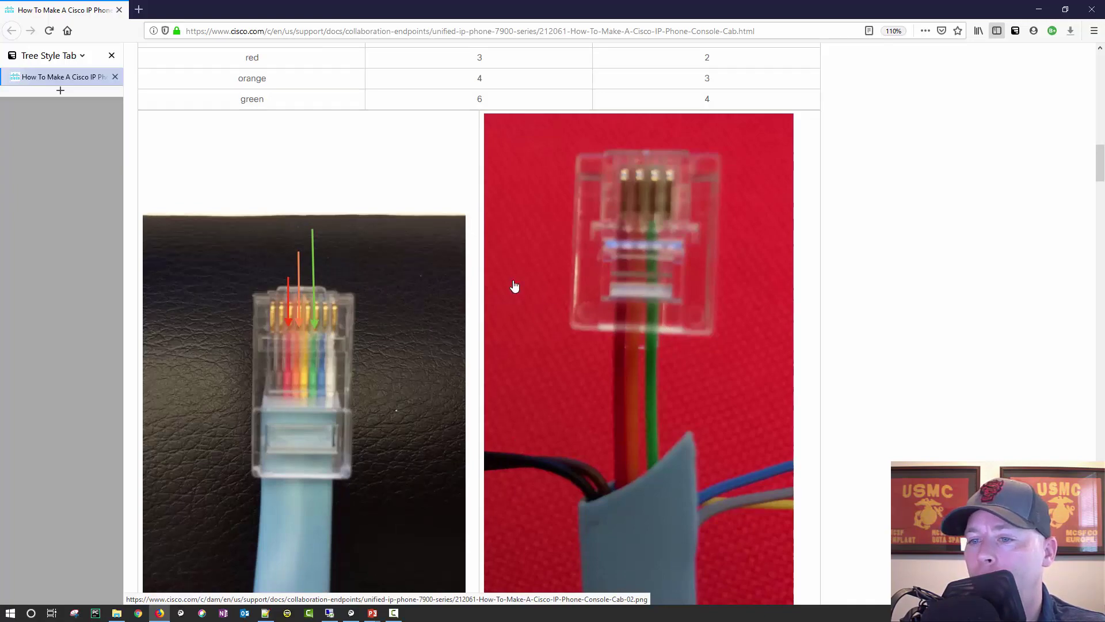
pyautogui.scroll(-20, 476, 274)
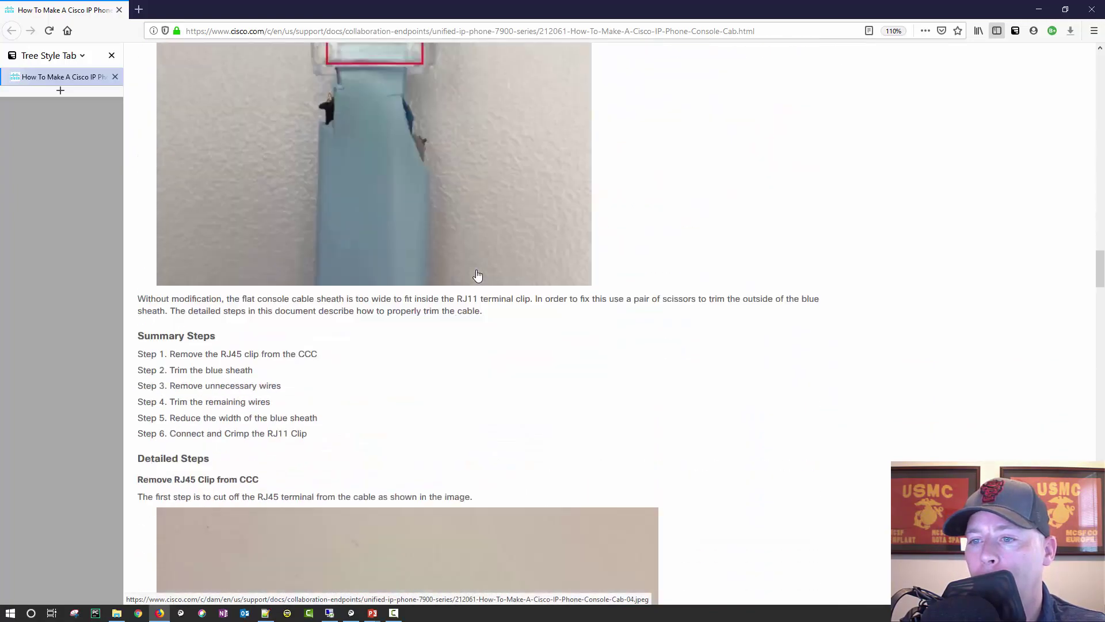
pyautogui.scroll(-12, 476, 275)
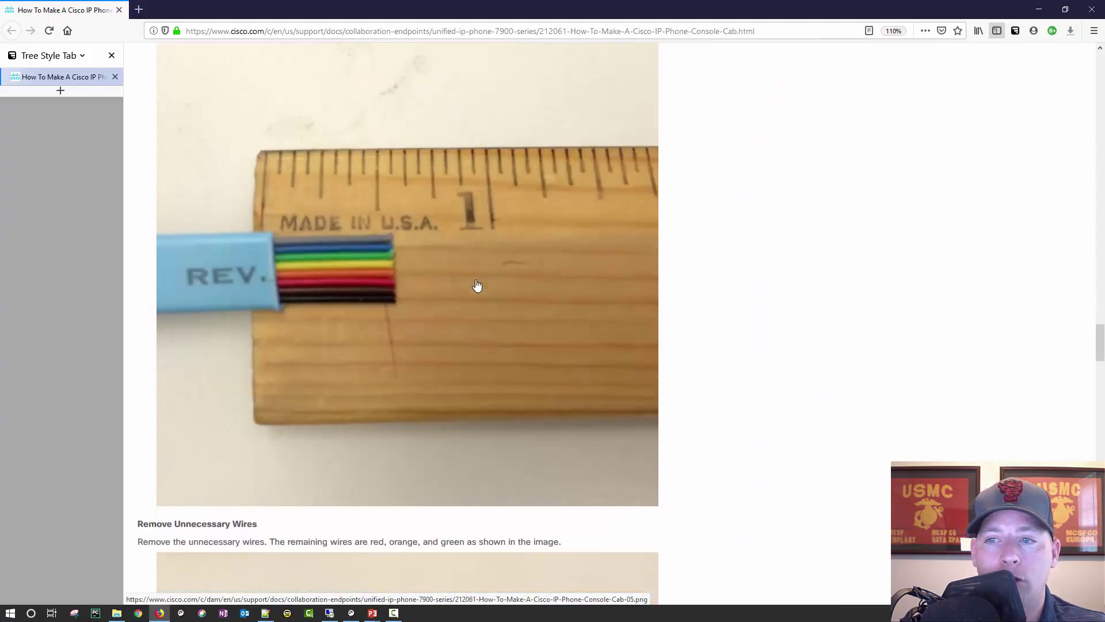
pyautogui.scroll(-4, 399, 291)
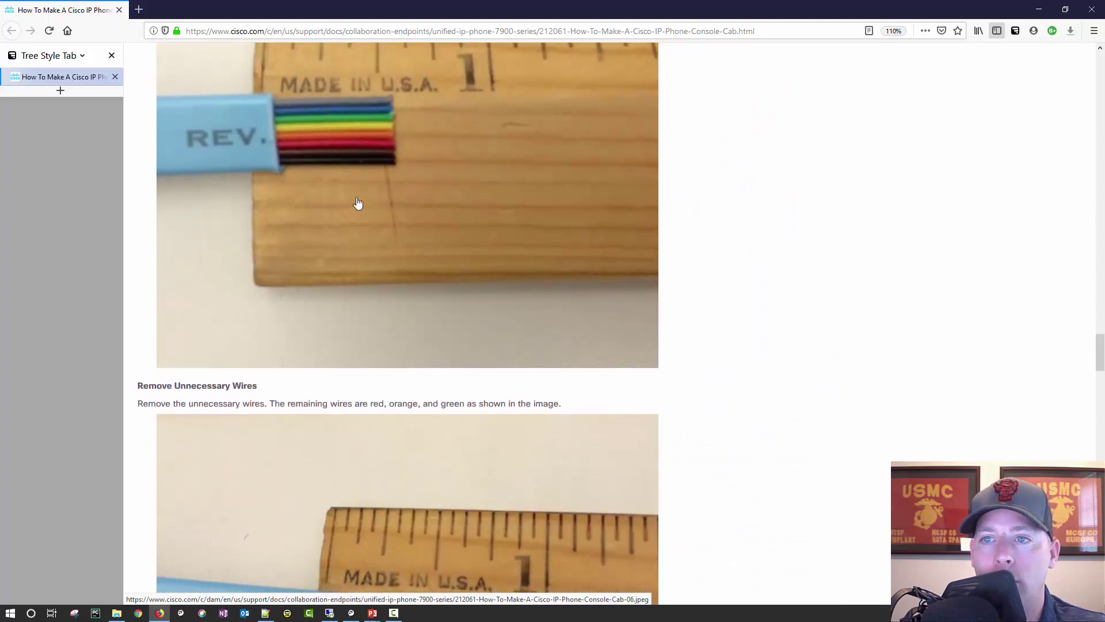
pyautogui.scroll(-20, 357, 259)
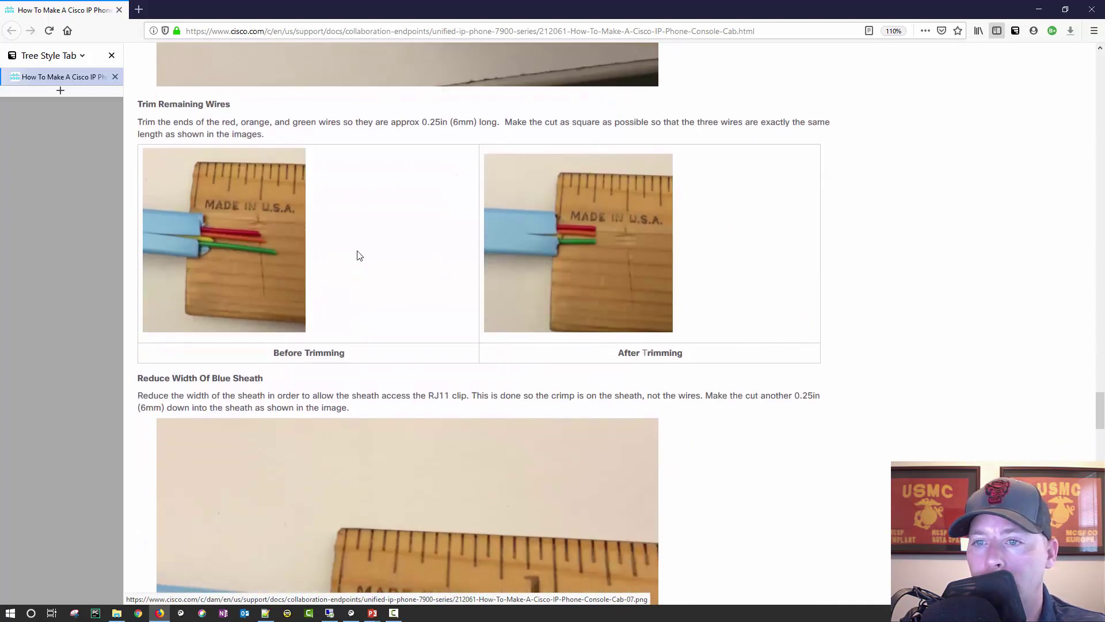
pyautogui.scroll(-20, 358, 254)
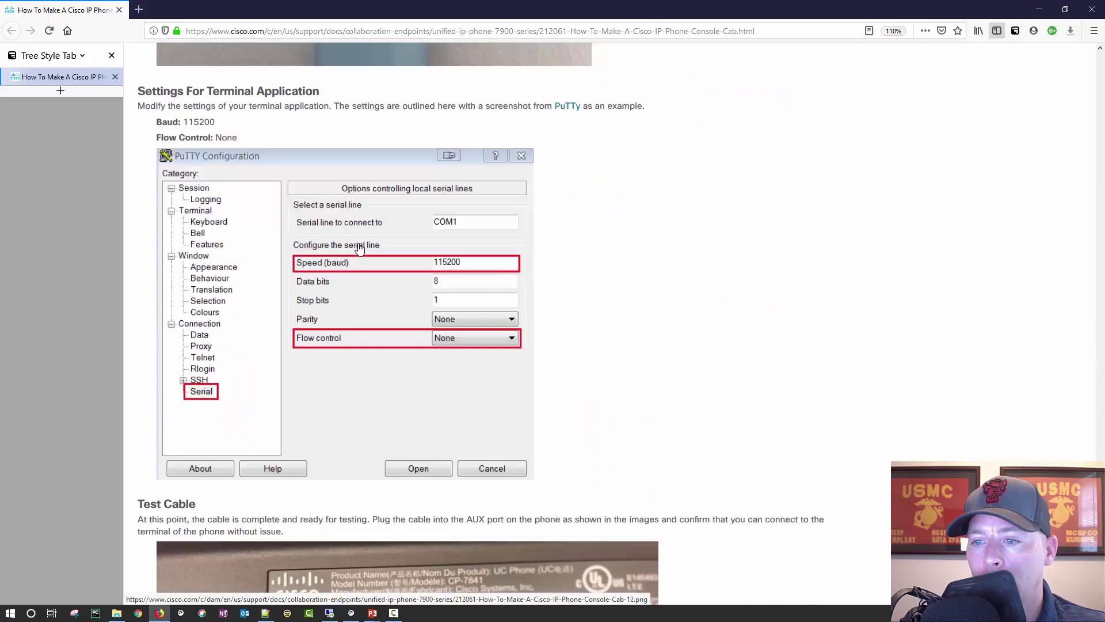
pyautogui.scroll(4, 390, 219)
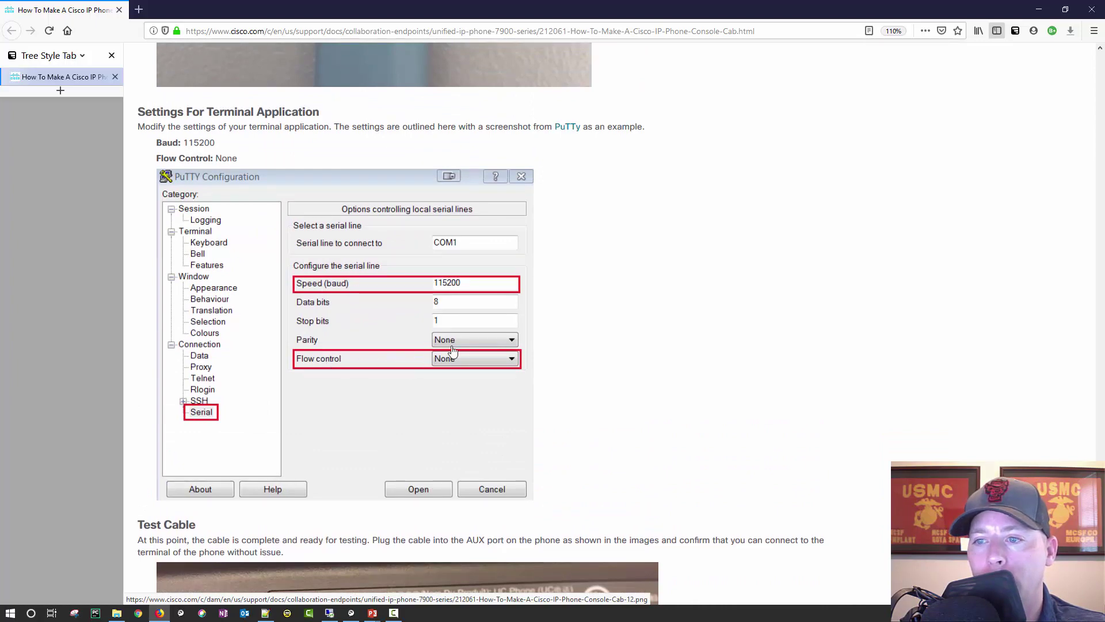
pyautogui.scroll(-10, 677, 328)
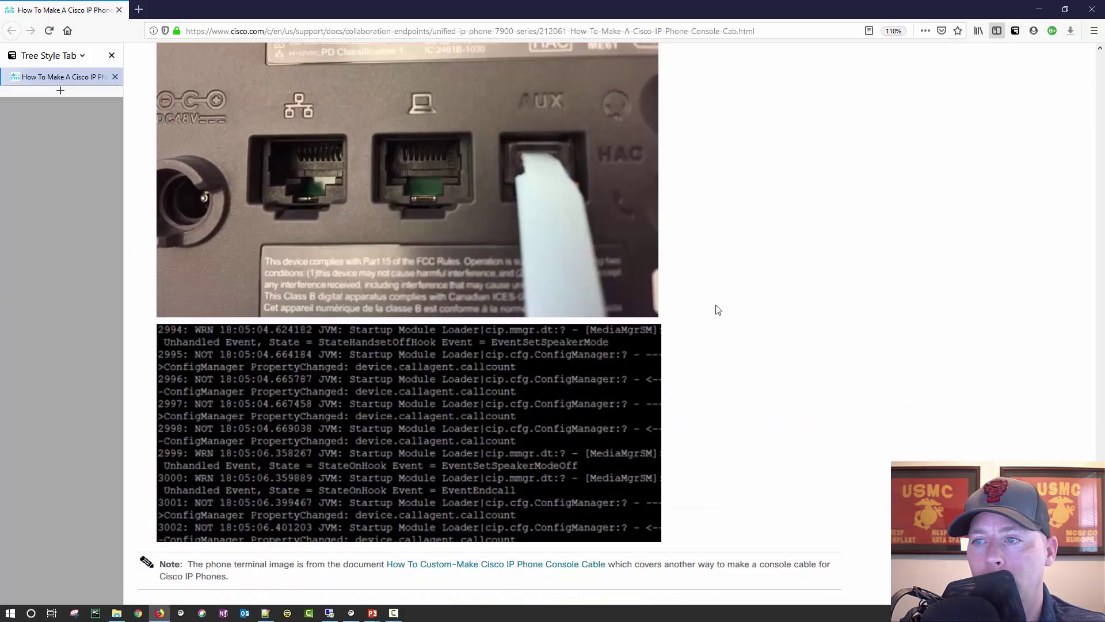
pyautogui.scroll(-2, 496, 351)
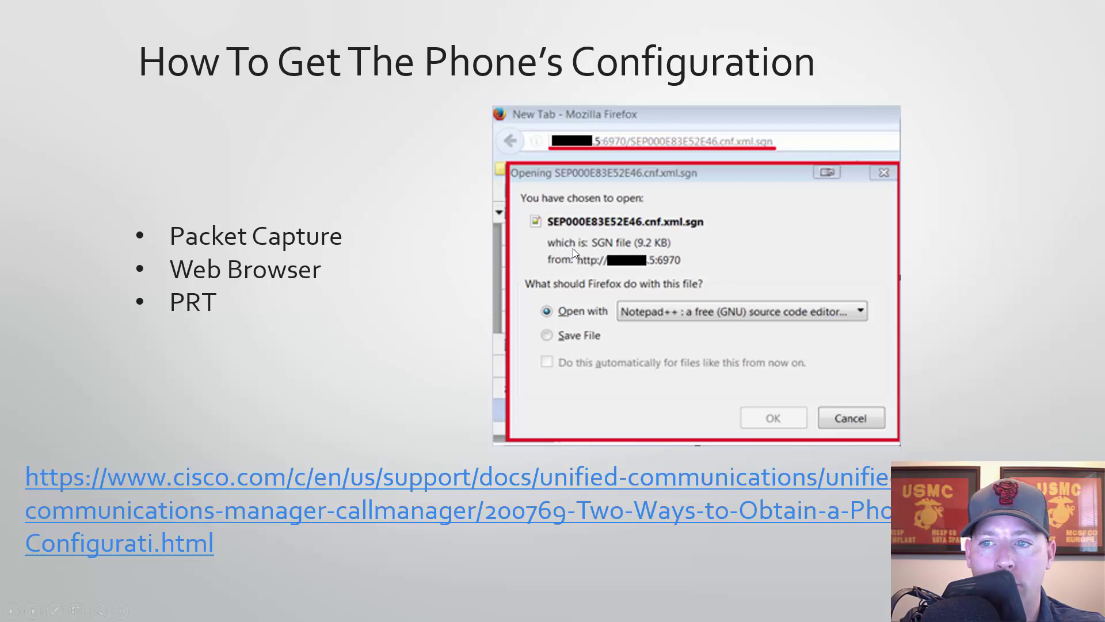
# Step: Open the slide's cisco.com link to the CUCM configuration-file article in Firefox
pyautogui.click(430, 479)
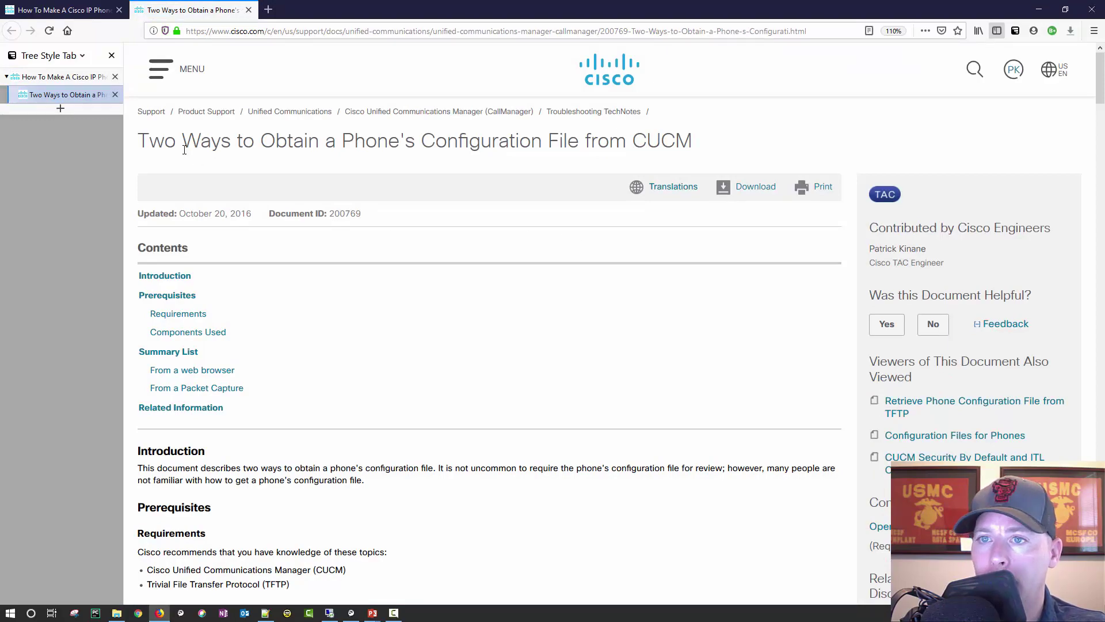
# Step: Scroll the configuration-file article past the packet-capture steps to the sample configuration XML
pyautogui.scroll(-12, 494, 189)
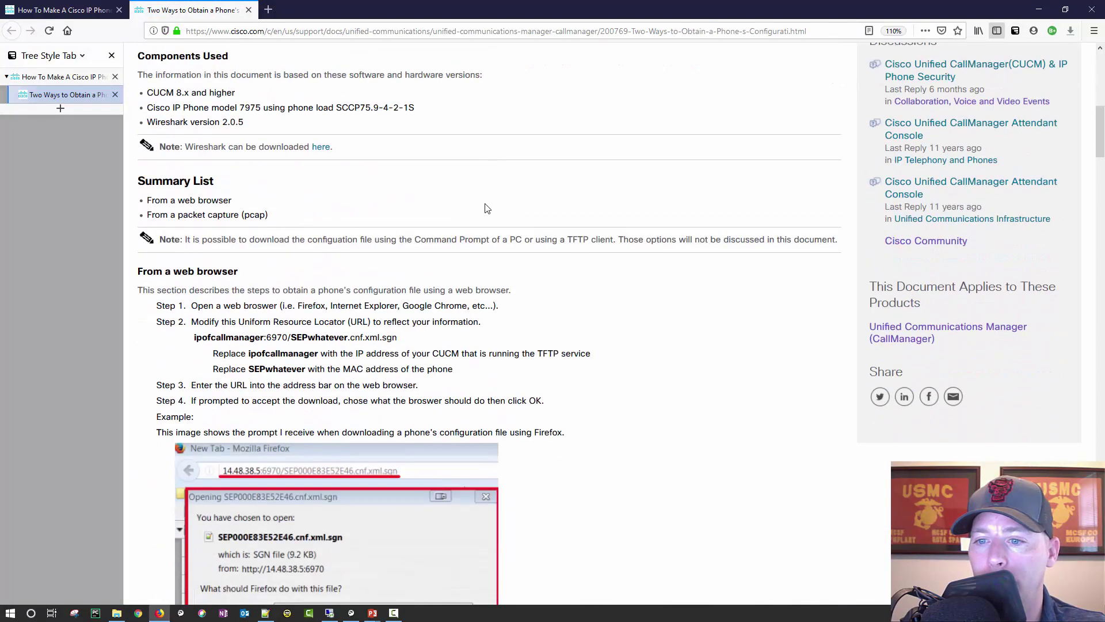
pyautogui.scroll(-5, 486, 208)
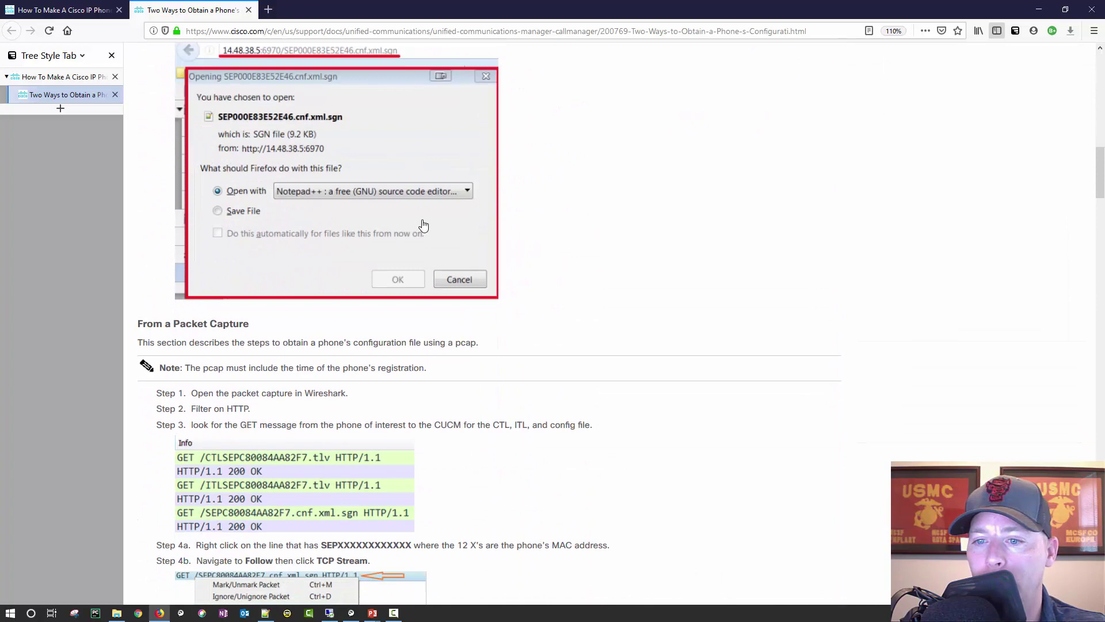
pyautogui.scroll(-4, 422, 224)
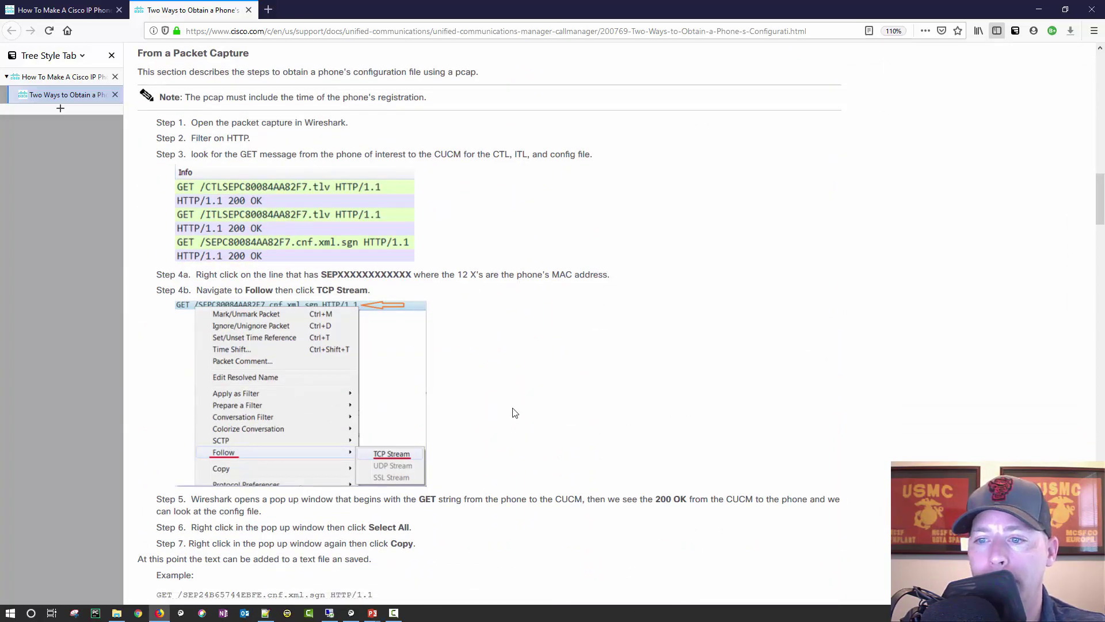
pyautogui.scroll(-7, 547, 400)
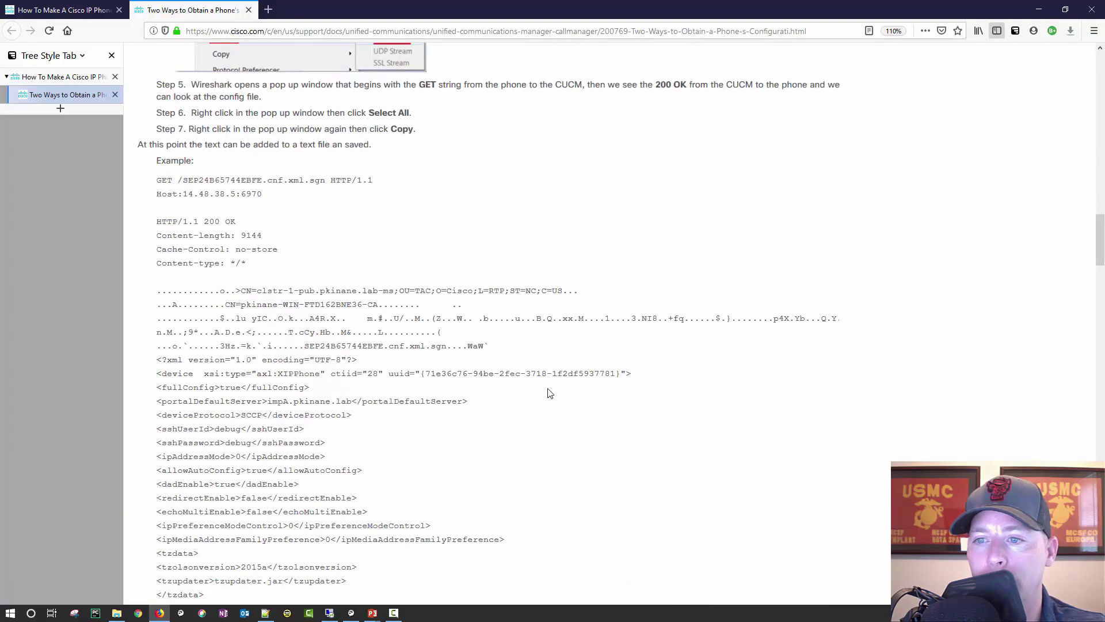
pyautogui.scroll(-15, 483, 360)
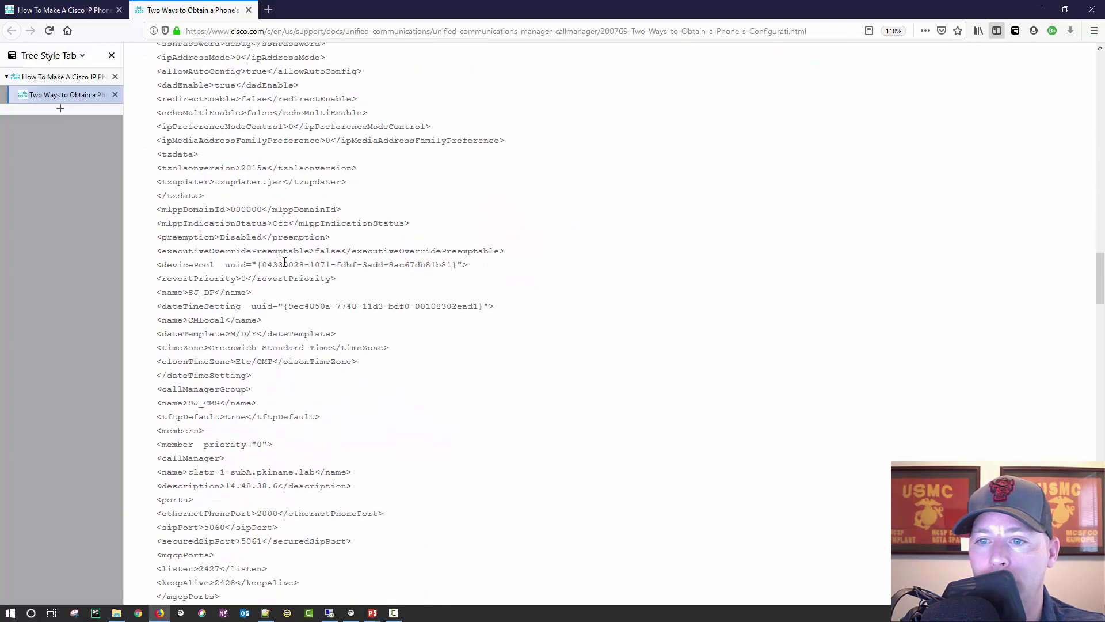
pyautogui.scroll(-15, 296, 270)
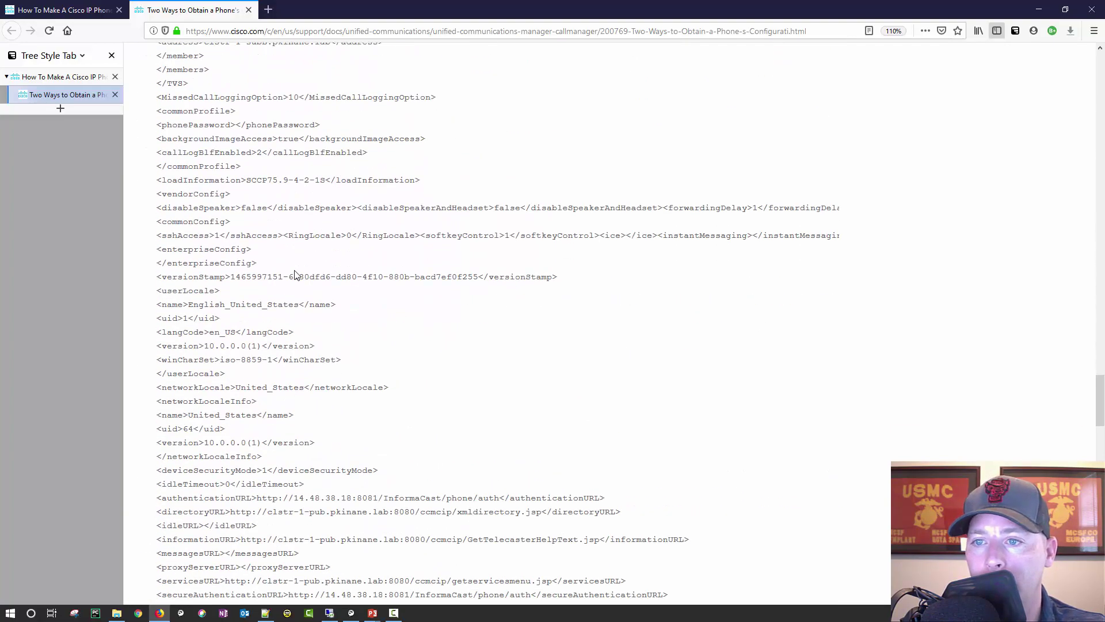
# Step: Switch from Firefox back to the PowerPoint slideshow
pyautogui.hotkey('alt', 'Tab')
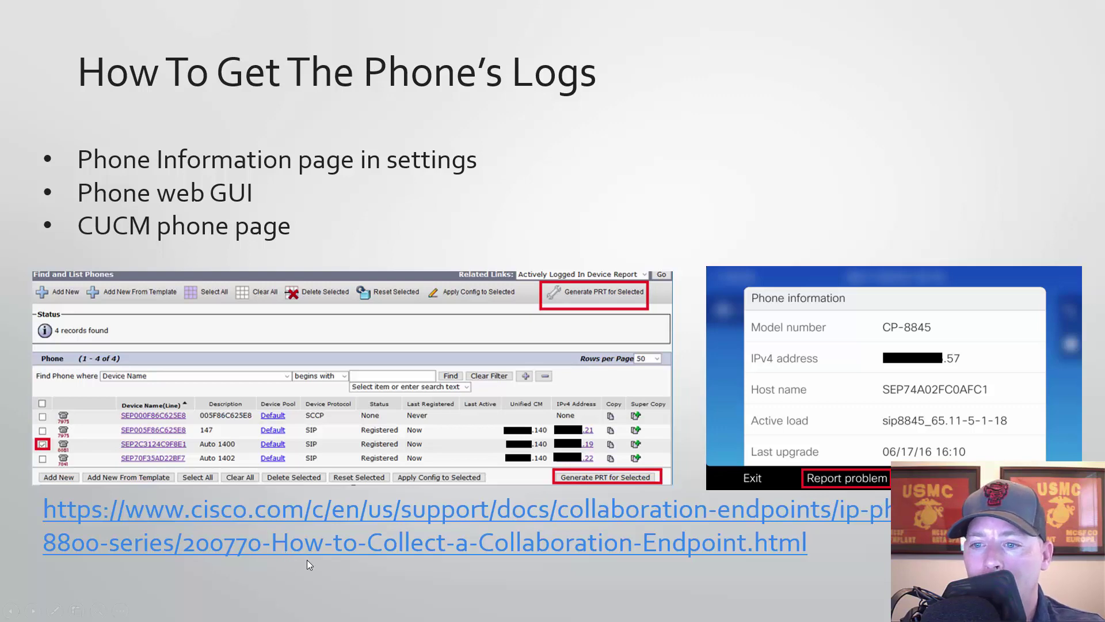
# Step: Open the Cisco endpoint problem-report article and scroll to its Detailed Collection Steps
pyautogui.click(340, 551)
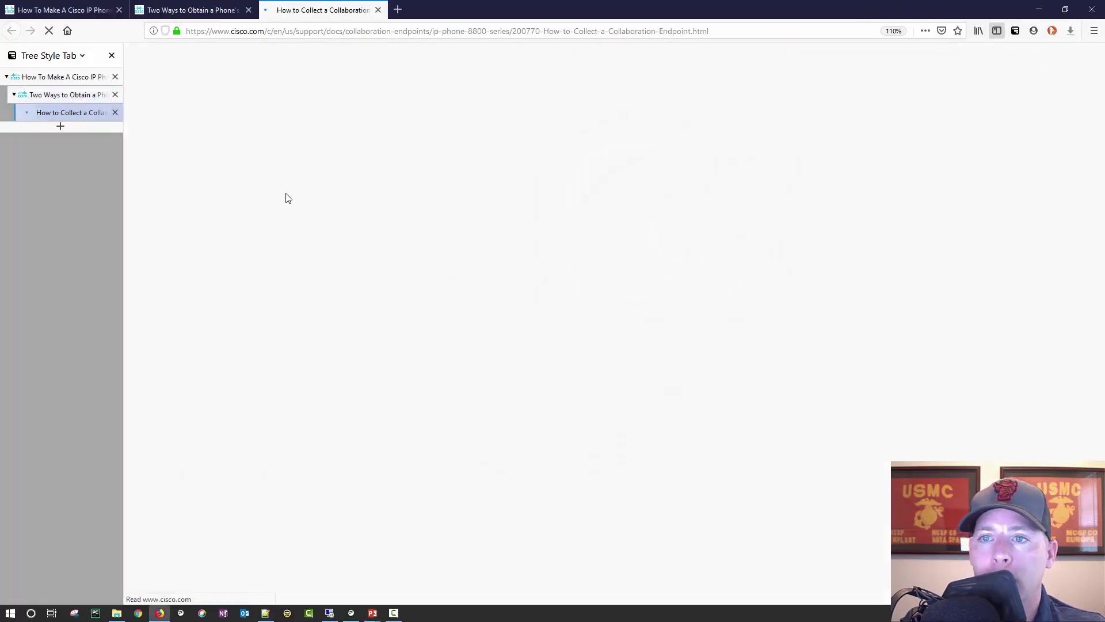
pyautogui.scroll(-20, 339, 218)
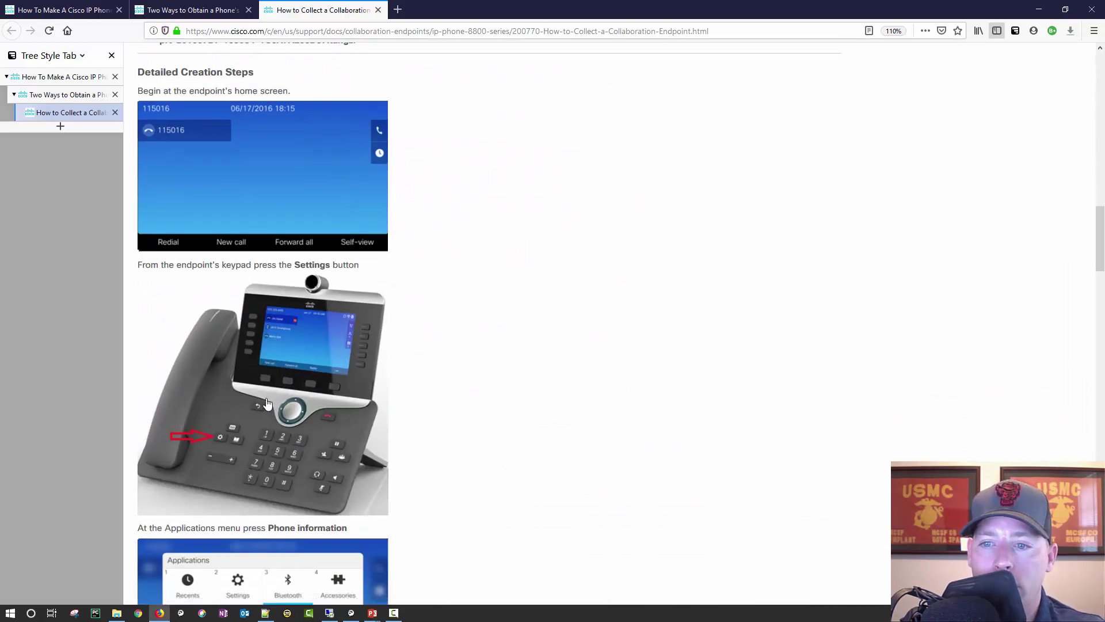
pyautogui.scroll(-3, 266, 402)
pyautogui.scroll(-2, 345, 285)
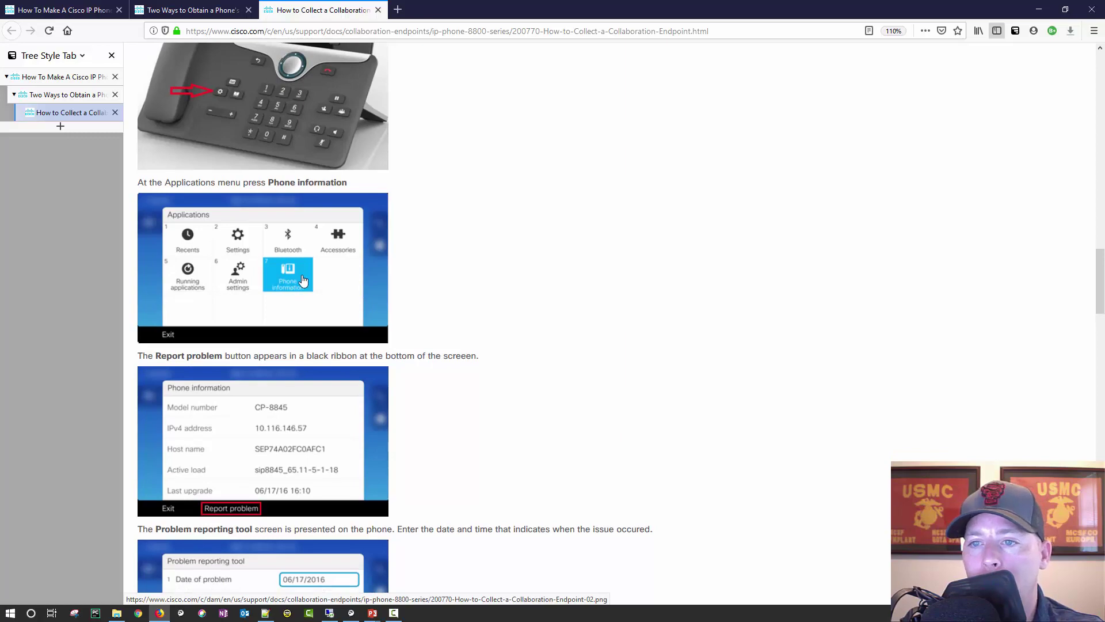
pyautogui.scroll(-4, 262, 297)
pyautogui.scroll(-16, 262, 296)
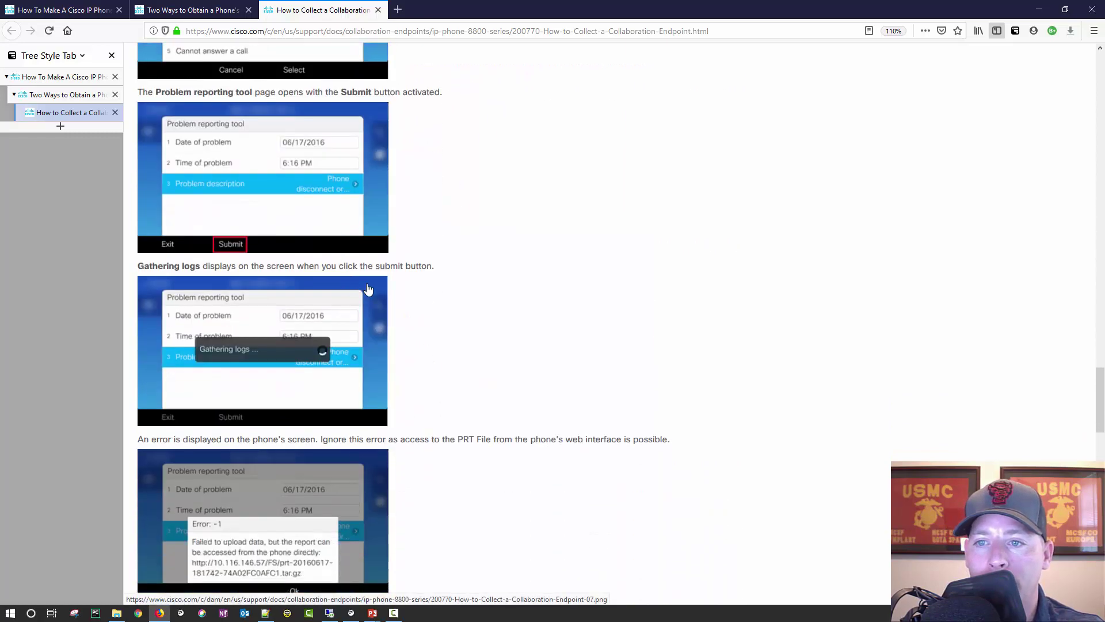
pyautogui.scroll(-3, 374, 282)
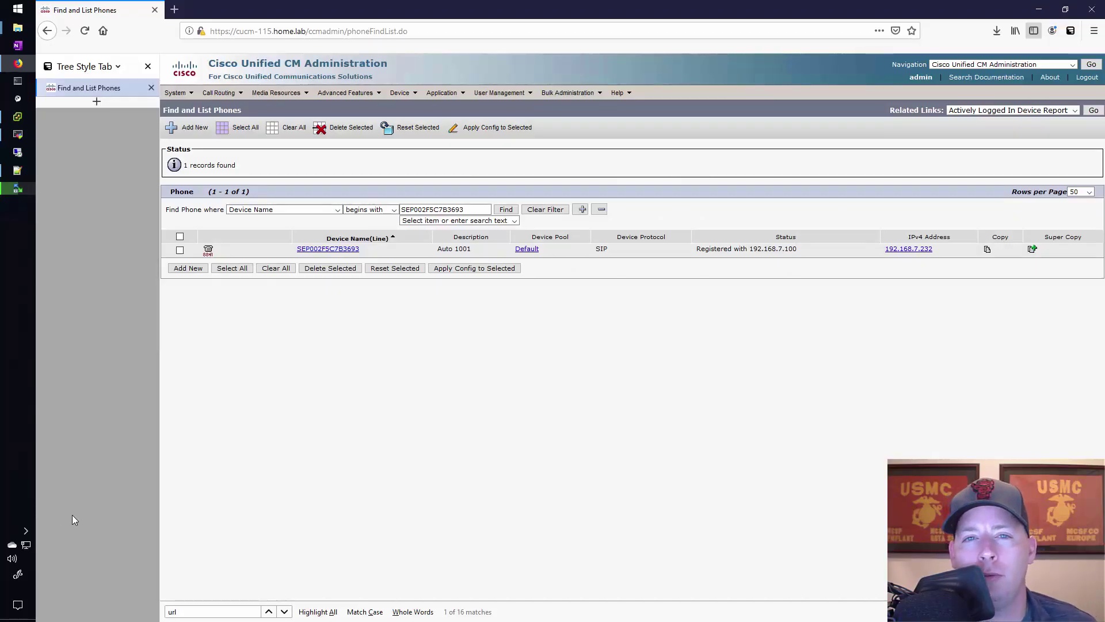
# Step: Open the phone's web page in a new tab, then open phone SEP002F5C7B3693's configuration
pyautogui.click(918, 249)
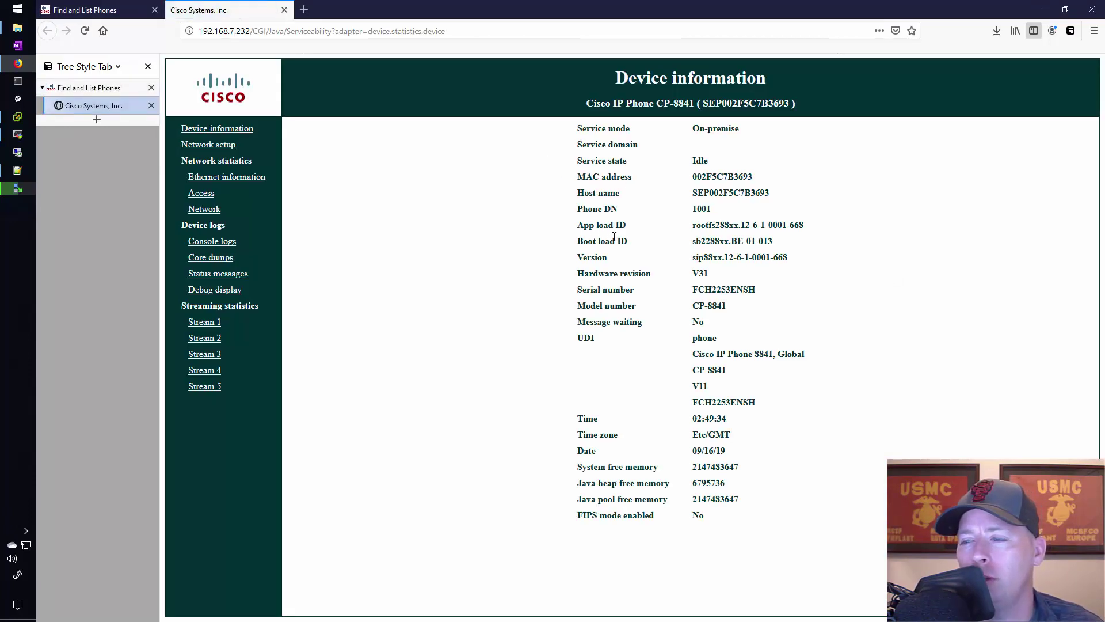
pyautogui.click(87, 87)
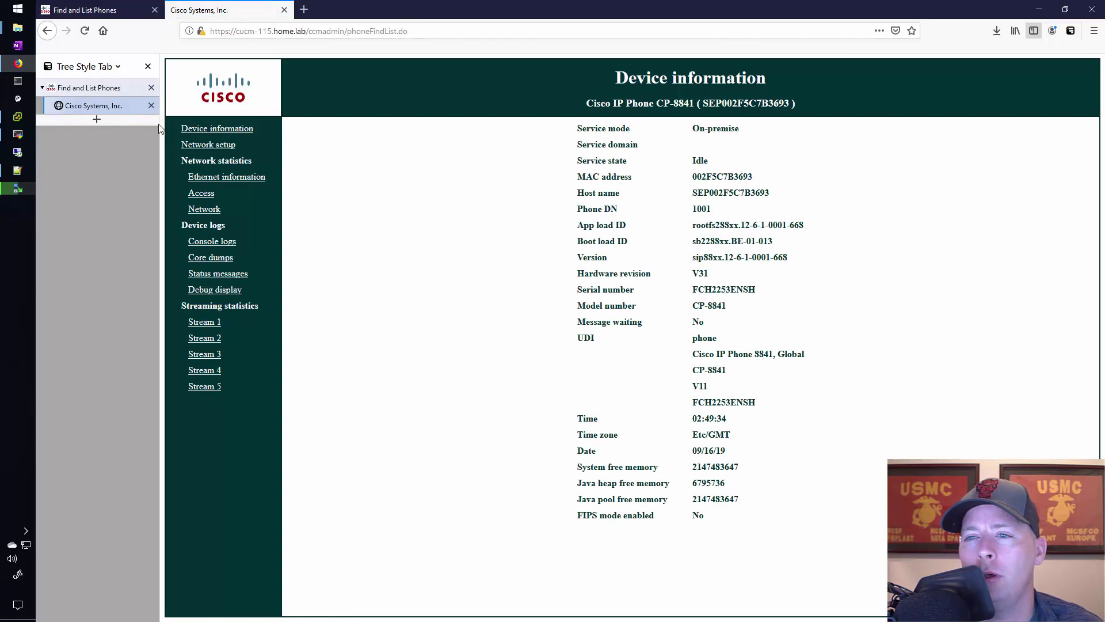
pyautogui.click(339, 249)
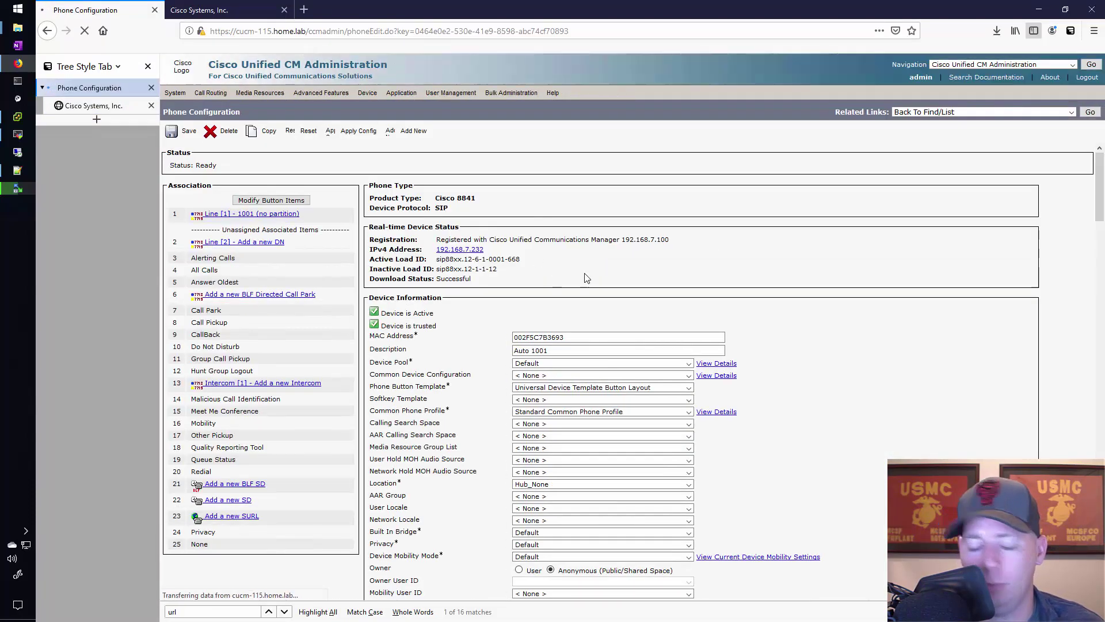
# Step: Search the phone page and Standard Common Phone Profile details for the 'web' access setting
pyautogui.hotkey('ctrl', 'f')
pyautogui.write('web')
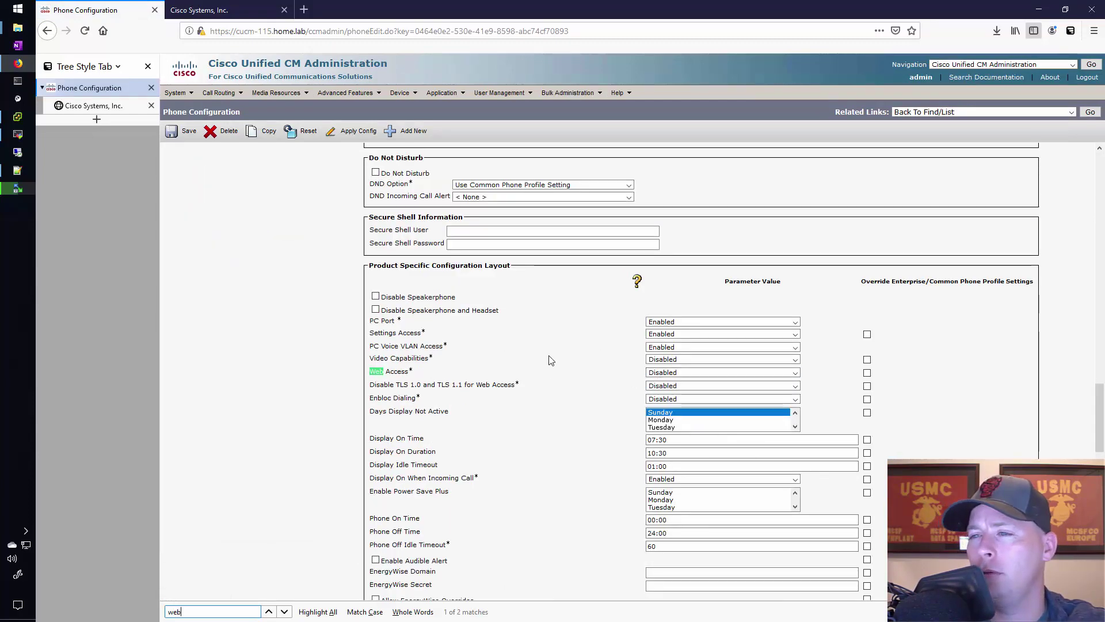
pyautogui.scroll(10, 551, 360)
pyautogui.scroll(10, 551, 360)
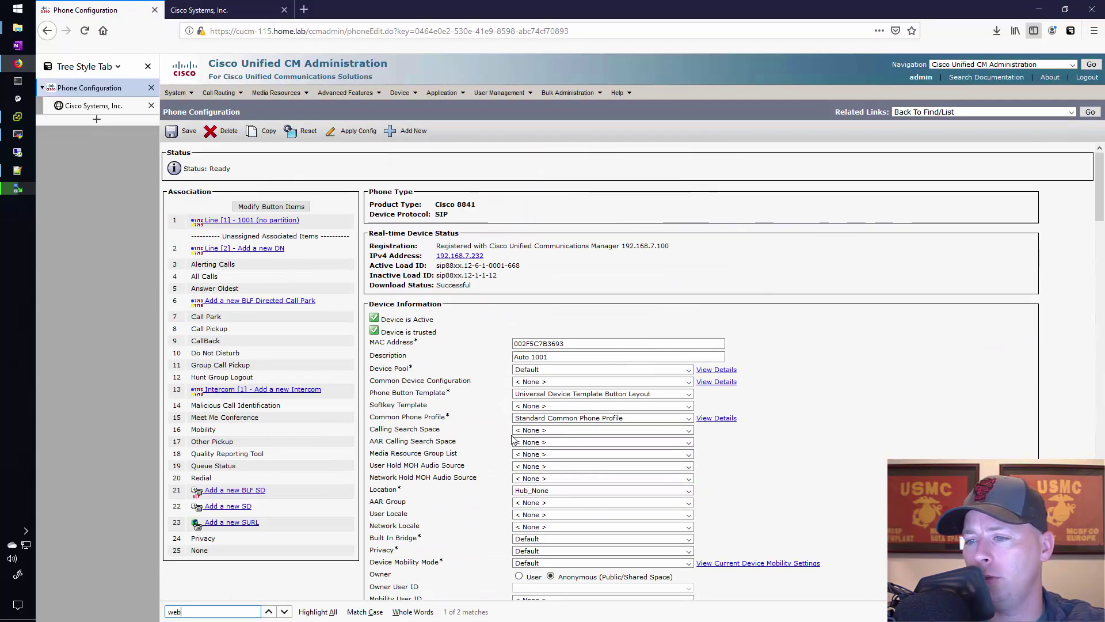
pyautogui.moveTo(379, 418); pyautogui.dragTo(442, 418)
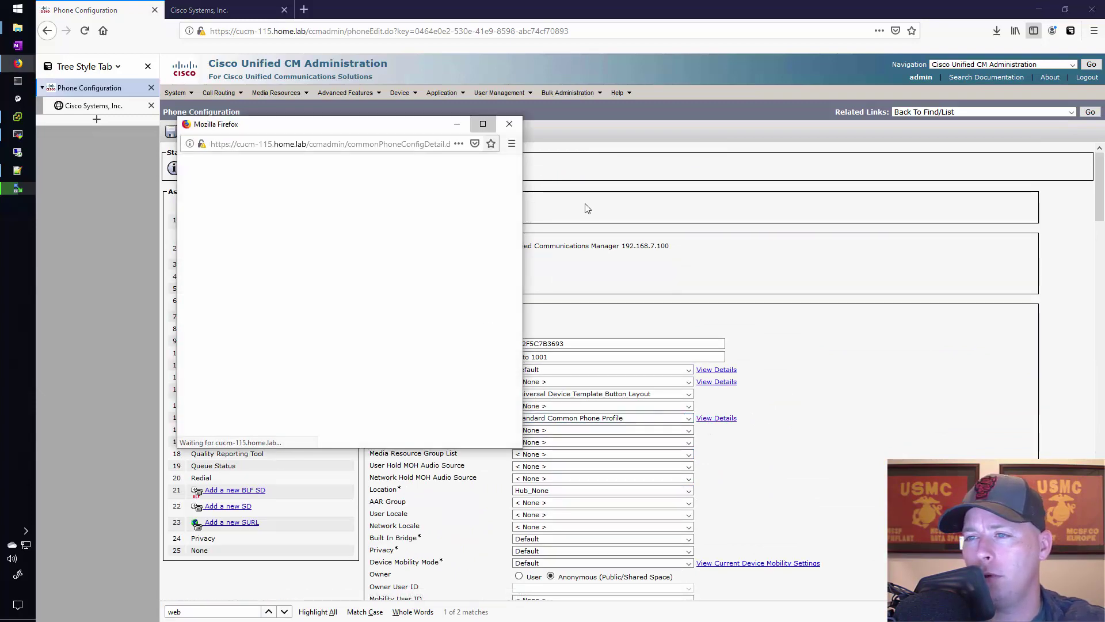
pyautogui.click(492, 121)
pyautogui.hotkey('ctrl', 'f')
pyautogui.write('web')
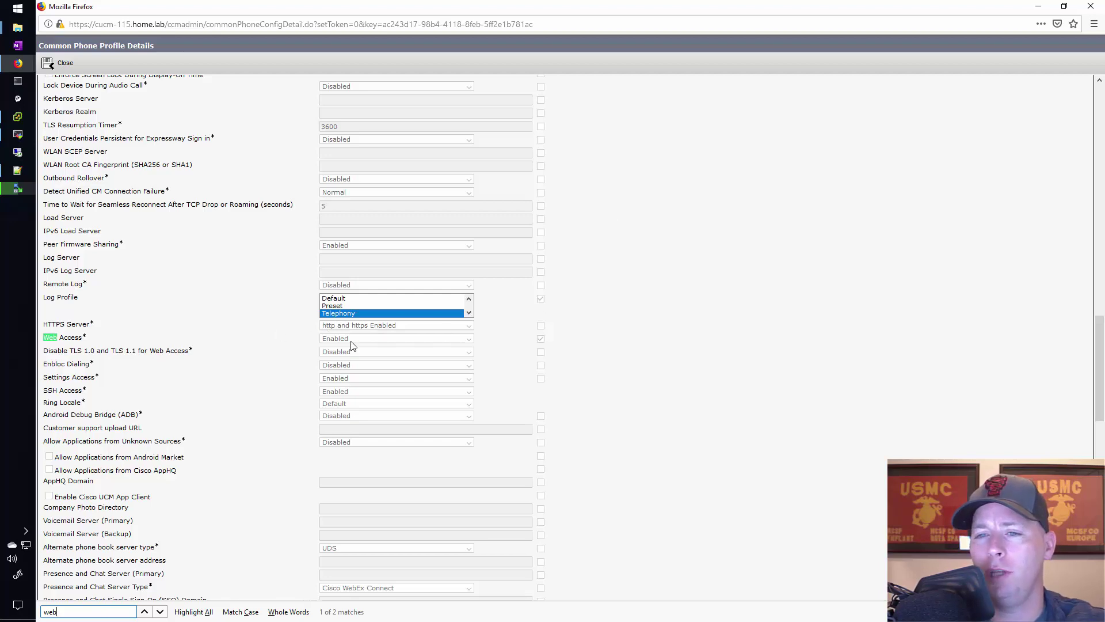
pyautogui.click(1094, 7)
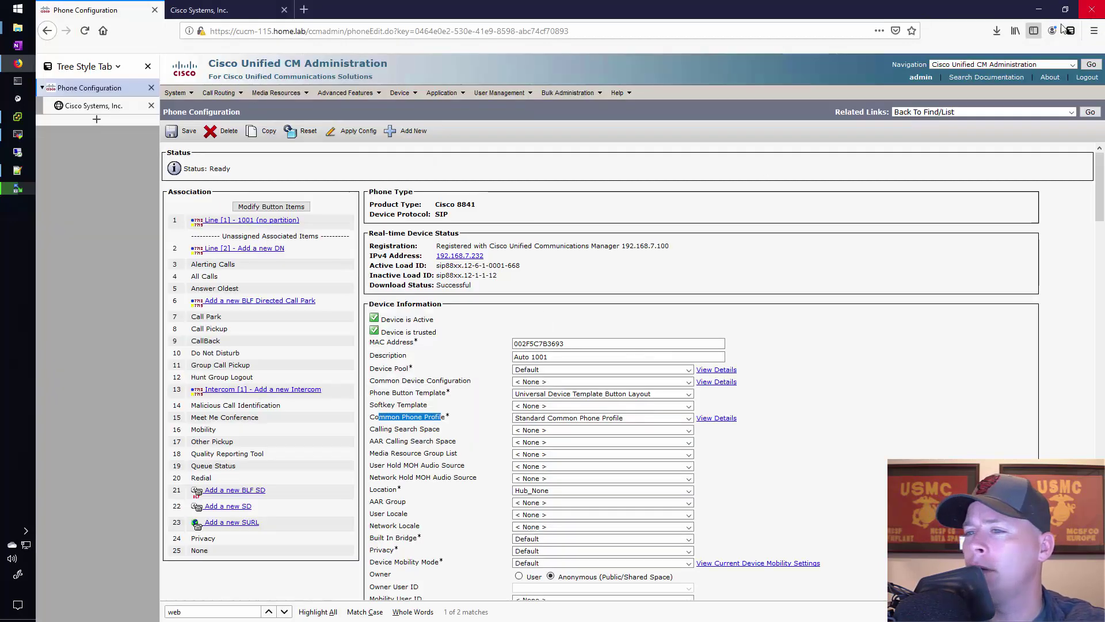
# Step: Load the phone's /CGI/Screenshot page to see its display, then open Firefox Options
pyautogui.click(110, 107)
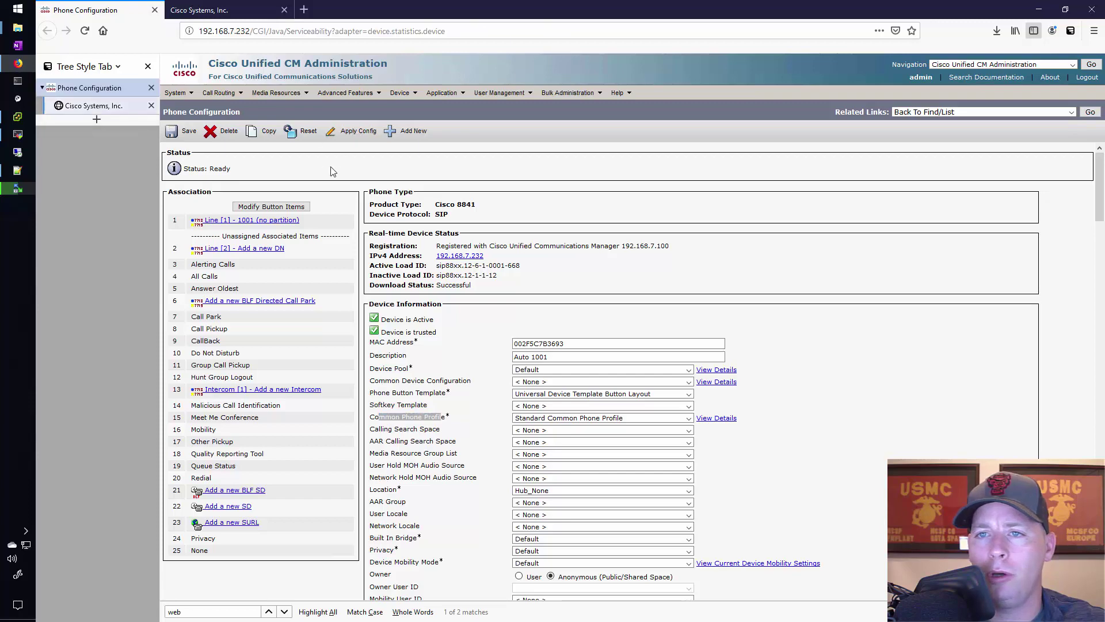
pyautogui.click(268, 31)
pyautogui.moveTo(268, 31); pyautogui.dragTo(562, 26)
pyautogui.write('Screenshot')
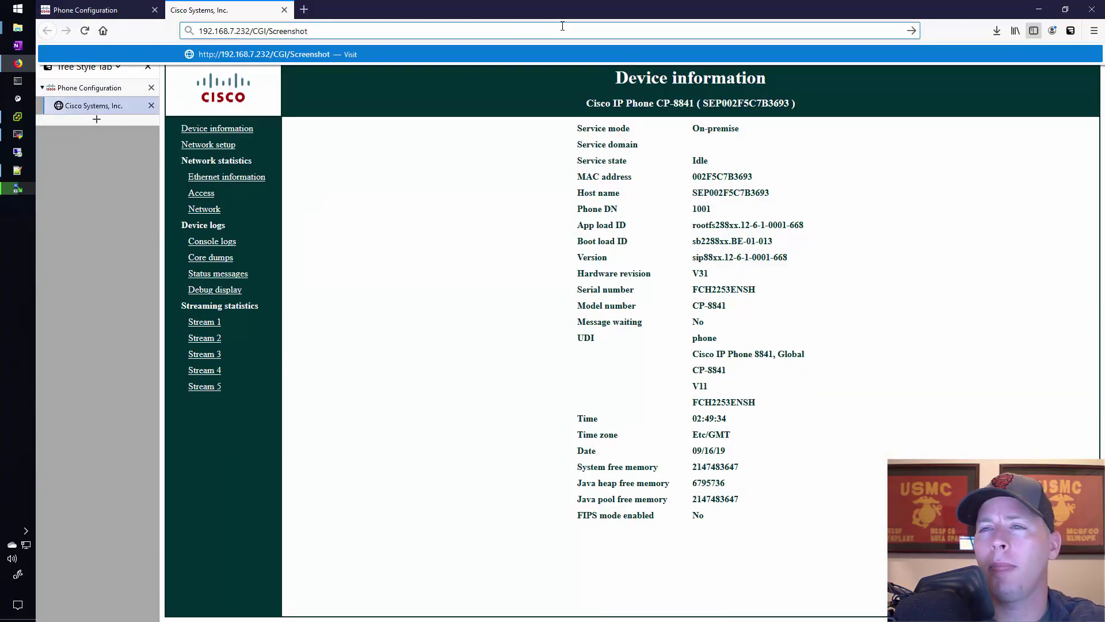
pyautogui.press('Return')
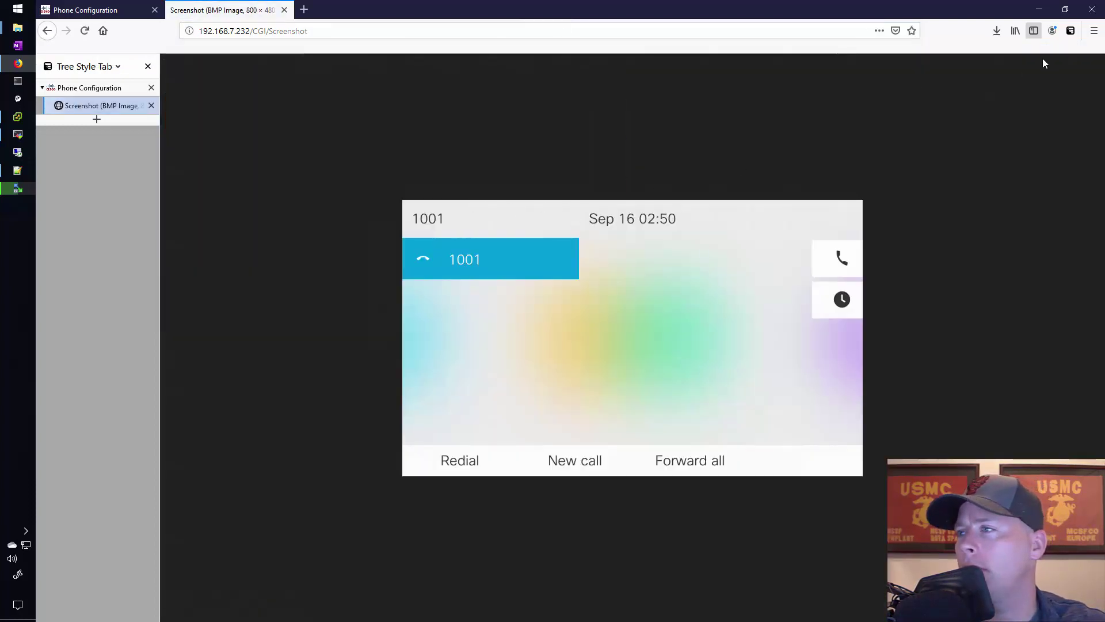
pyautogui.click(1093, 30)
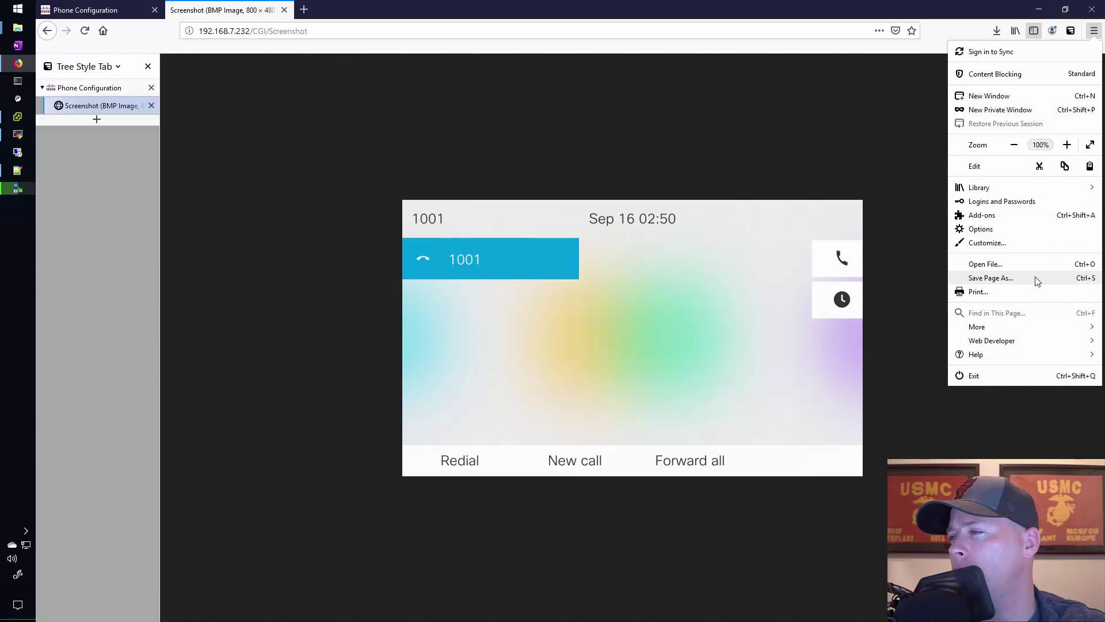
pyautogui.click(1001, 229)
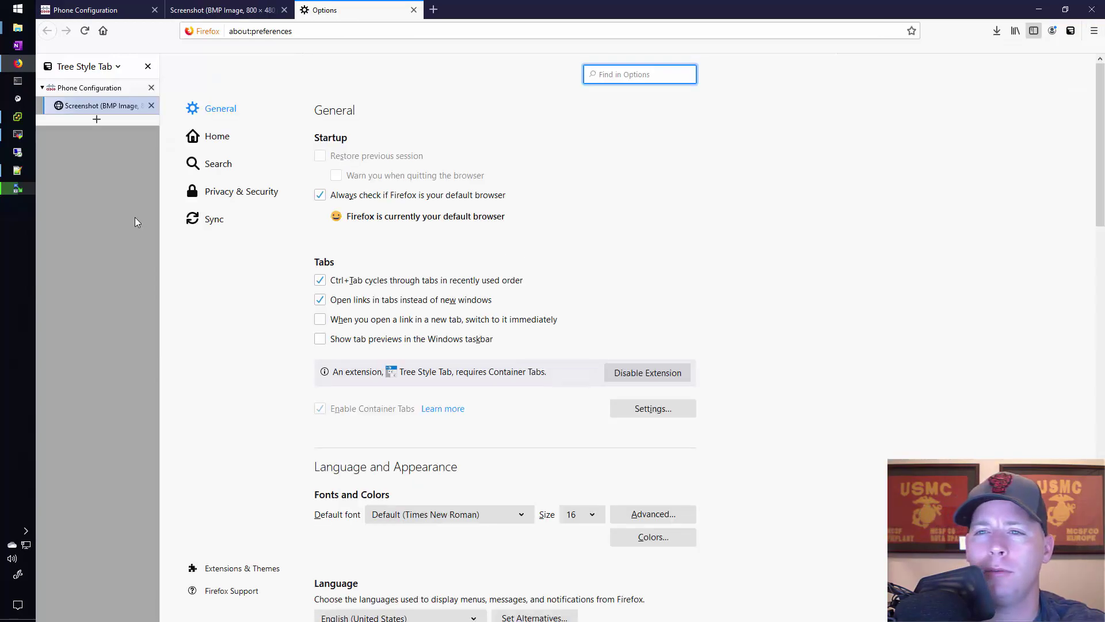
# Step: Clear the Last Hour of history, cookies and cache from Privacy & Security
pyautogui.click(225, 192)
pyautogui.scroll(-10, 608, 277)
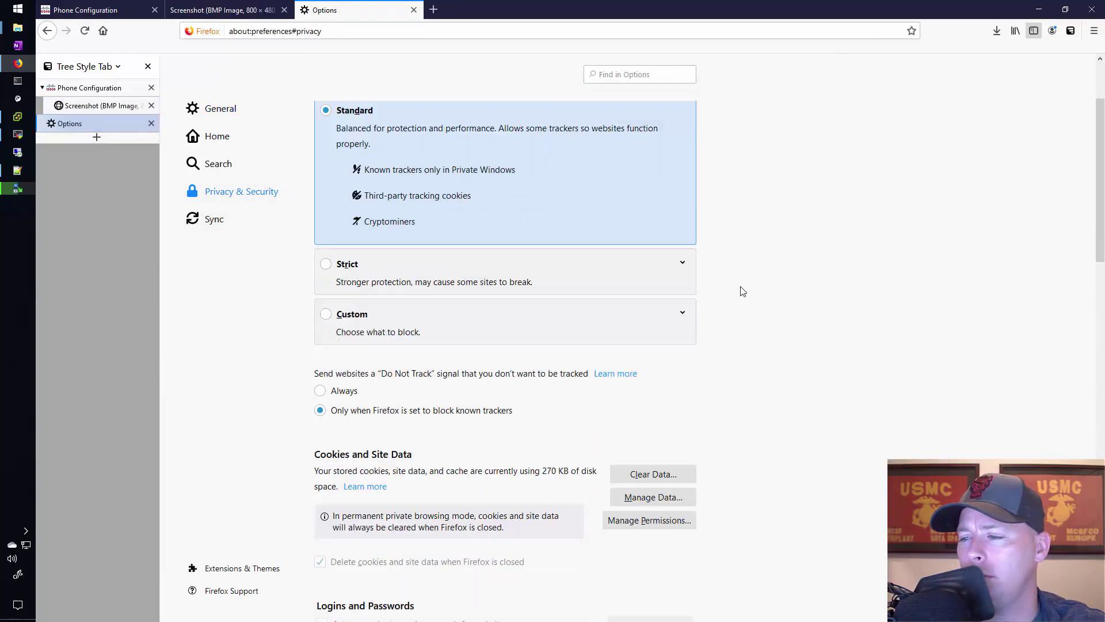
pyautogui.scroll(-5, 742, 293)
pyautogui.scroll(8, 742, 293)
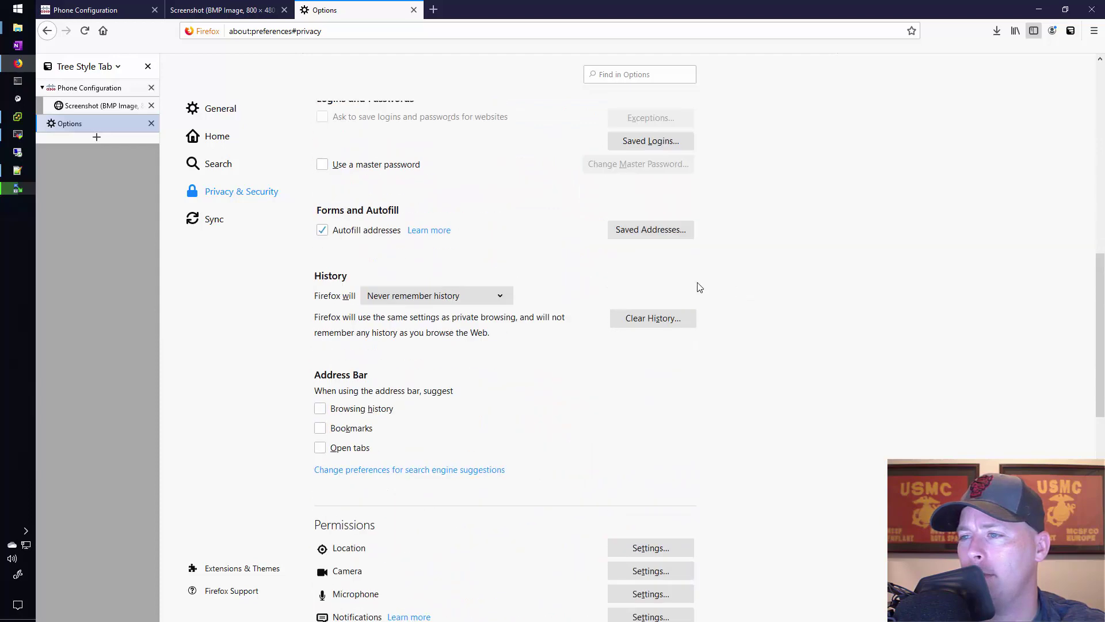
pyautogui.click(675, 324)
pyautogui.click(667, 247)
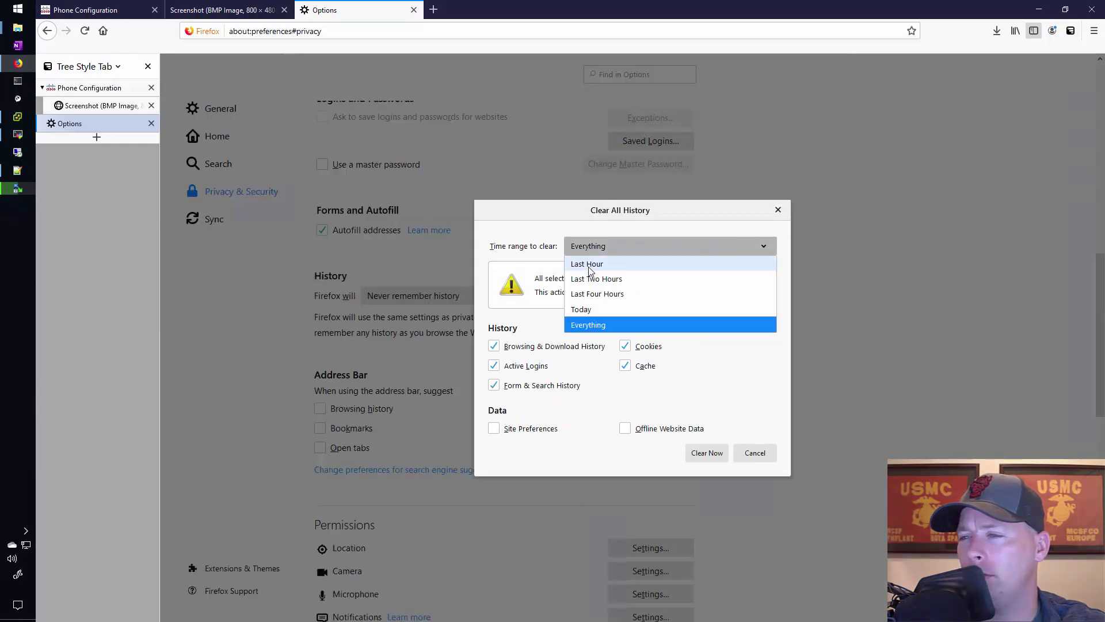
pyautogui.click(593, 262)
pyautogui.click(707, 428)
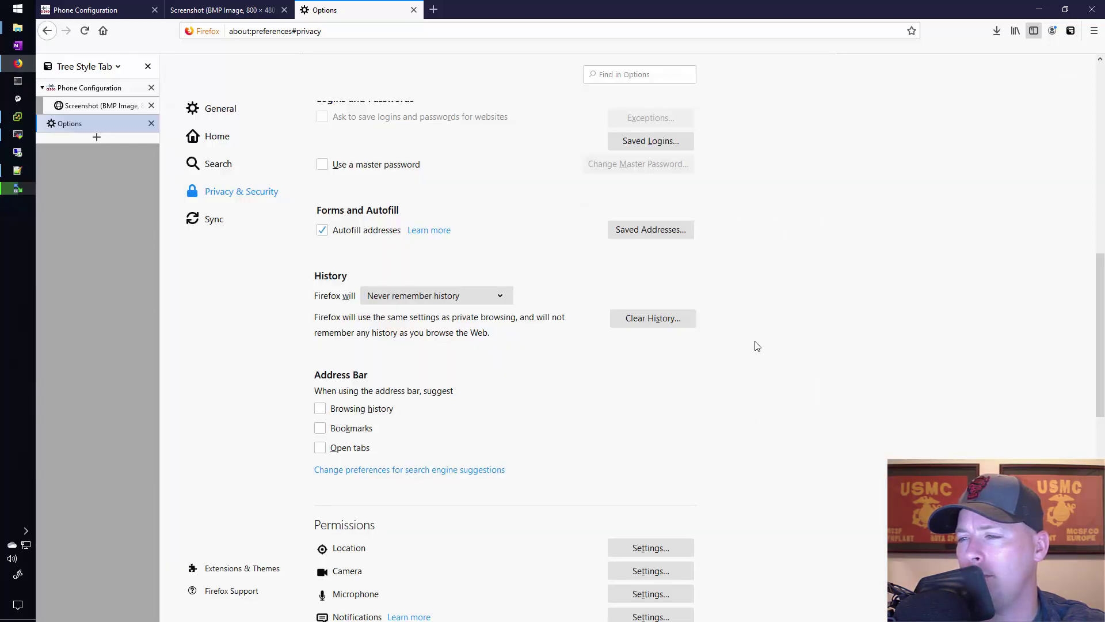
# Step: Close the Options tab and reload the phone's Screenshot URL
pyautogui.click(151, 123)
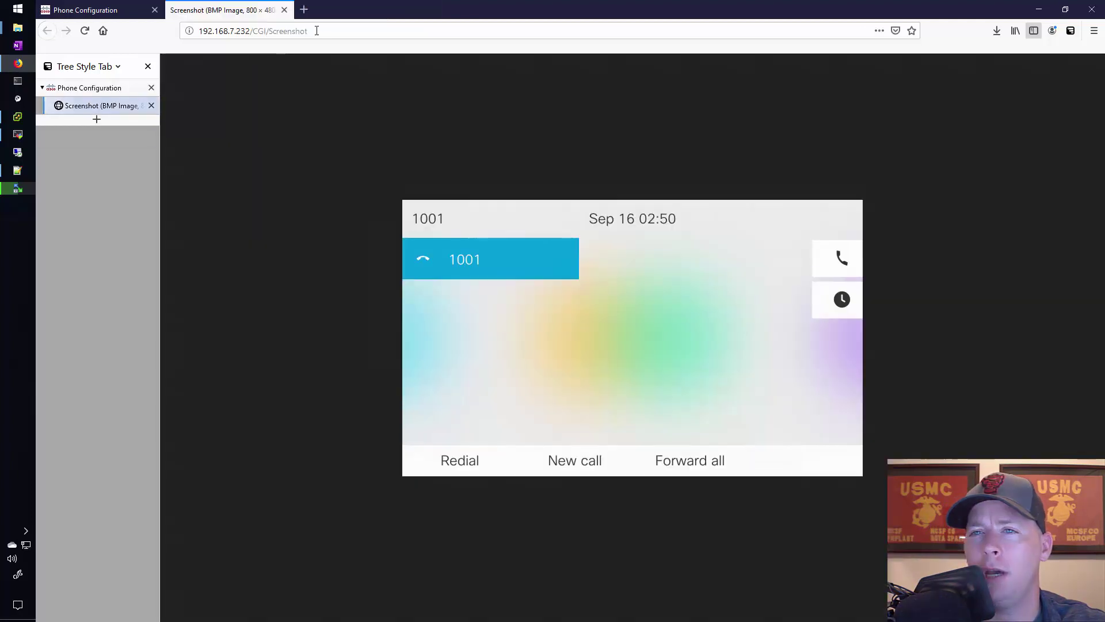
pyautogui.click(336, 30)
pyautogui.press('Return')
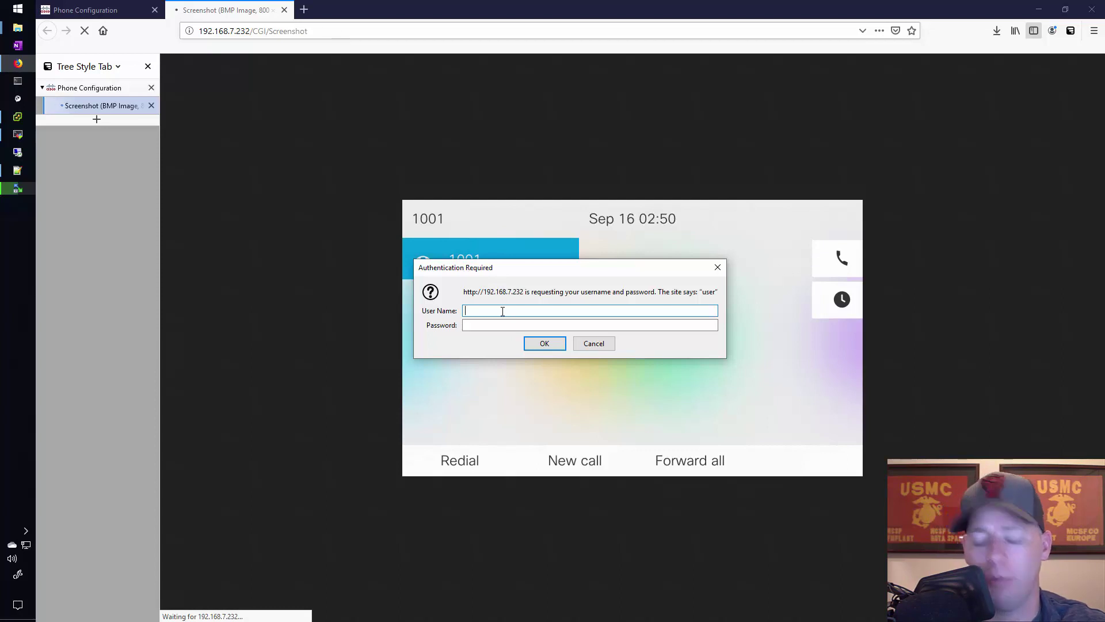
# Step: Sign in with the phone's username and password, refresh the screenshot, then return to CUCM Phone Configuration
pyautogui.write('user')
pyautogui.press('Tab')
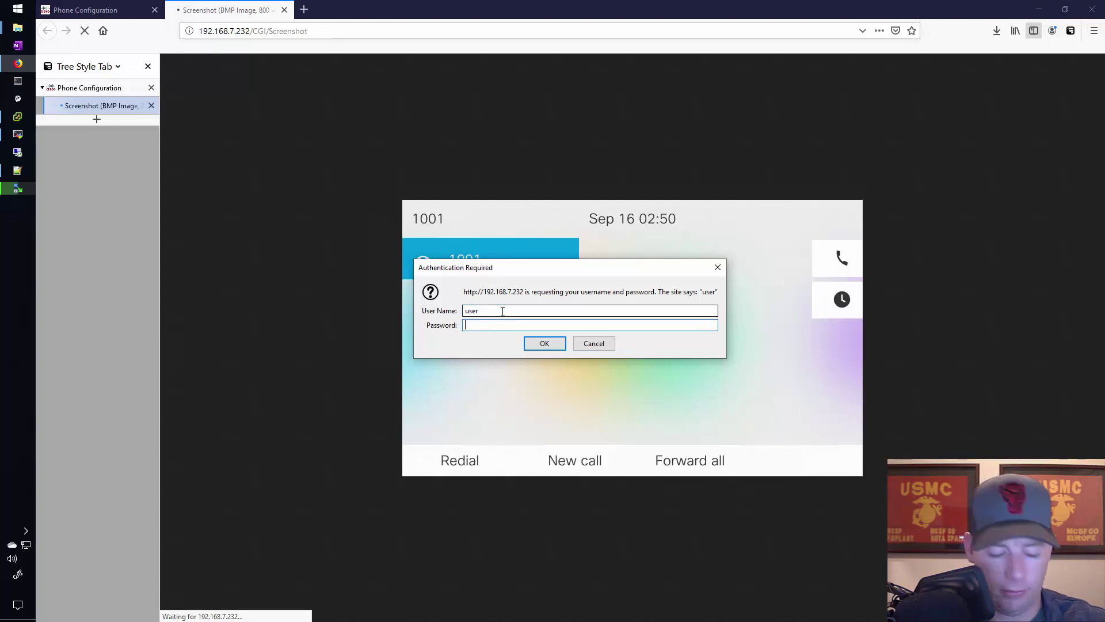
pyautogui.write('********')
pyautogui.press('Return')
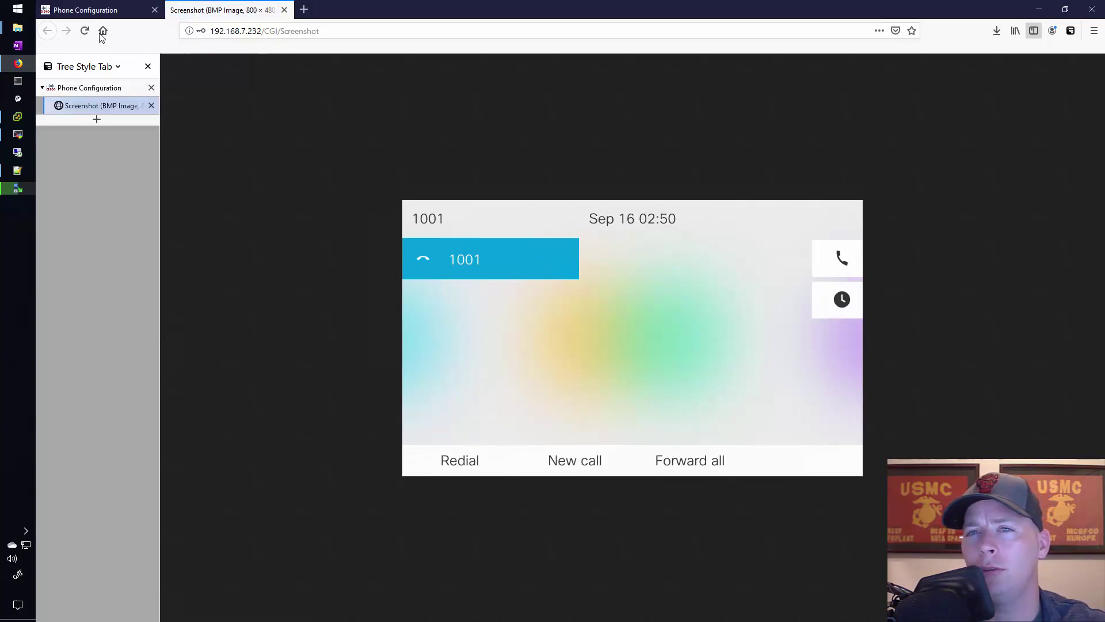
pyautogui.click(85, 31)
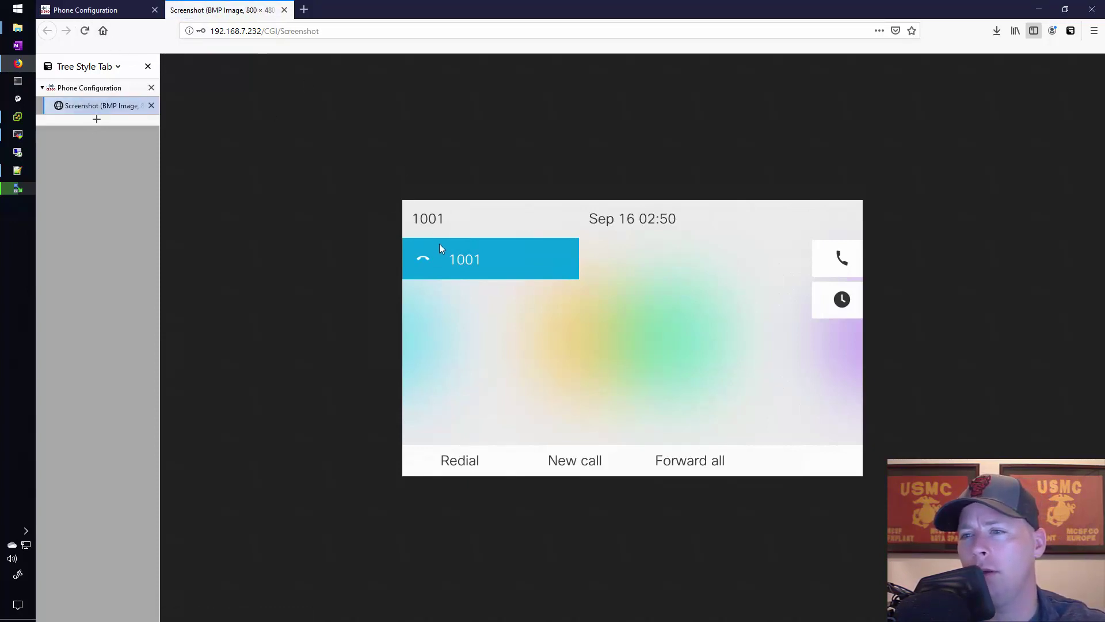
pyautogui.click(132, 94)
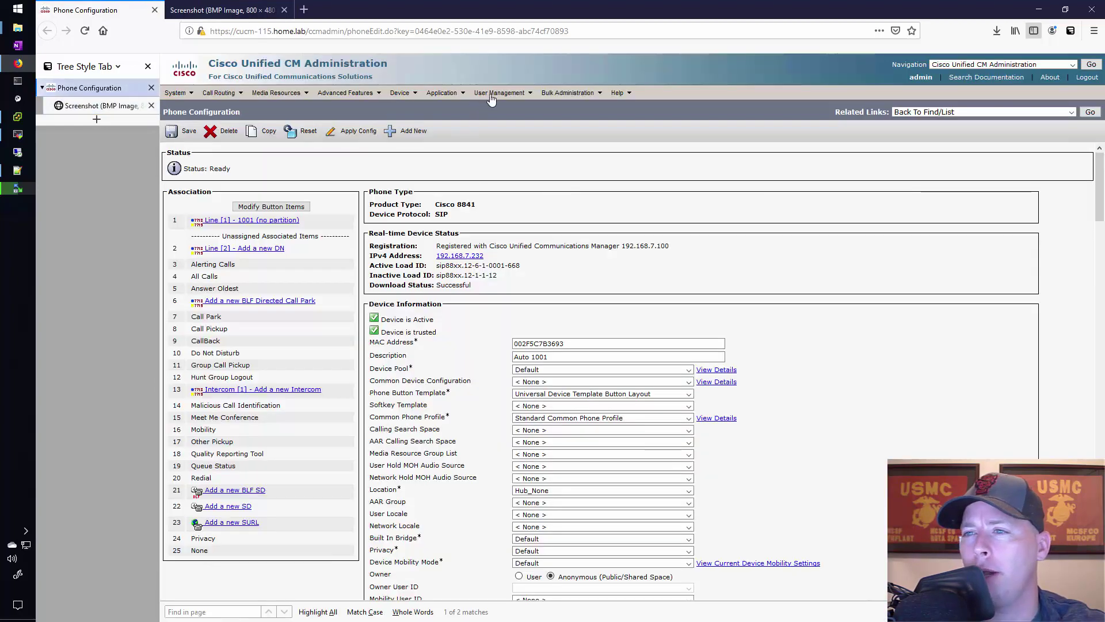
# Step: Get past the certificate warning and list all CUCM end users
pyautogui.moveTo(493, 98)
pyautogui.click(501, 121)
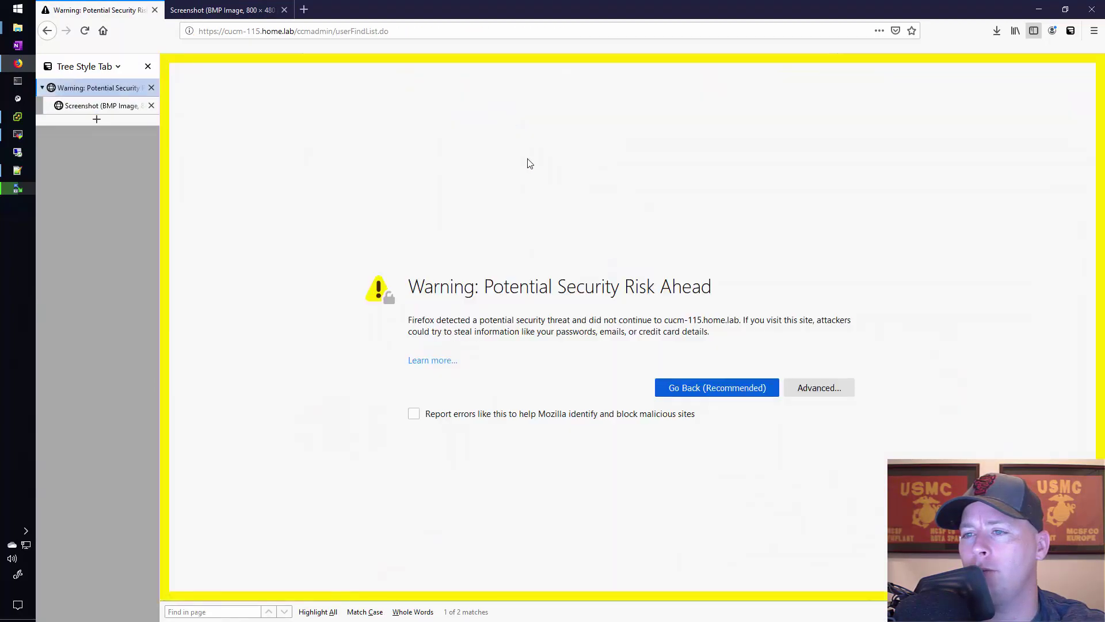
pyautogui.click(803, 397)
pyautogui.click(777, 574)
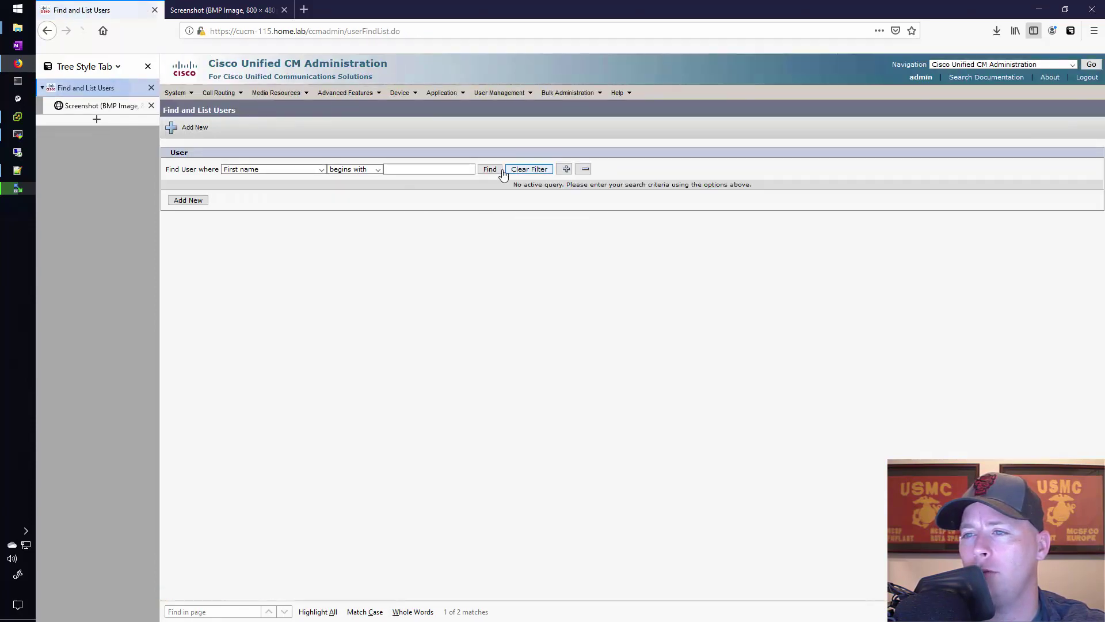
pyautogui.click(490, 169)
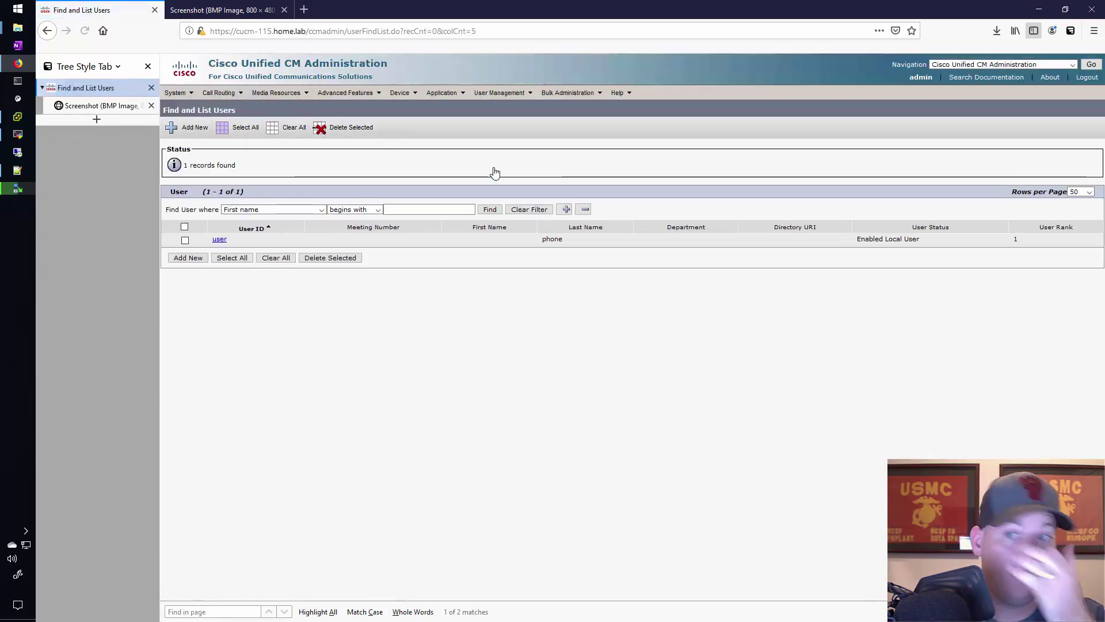
# Step: Confirm the end user controls phone SEP002F5C7B3693, then go back to the phone's Screenshot page
pyautogui.click(219, 239)
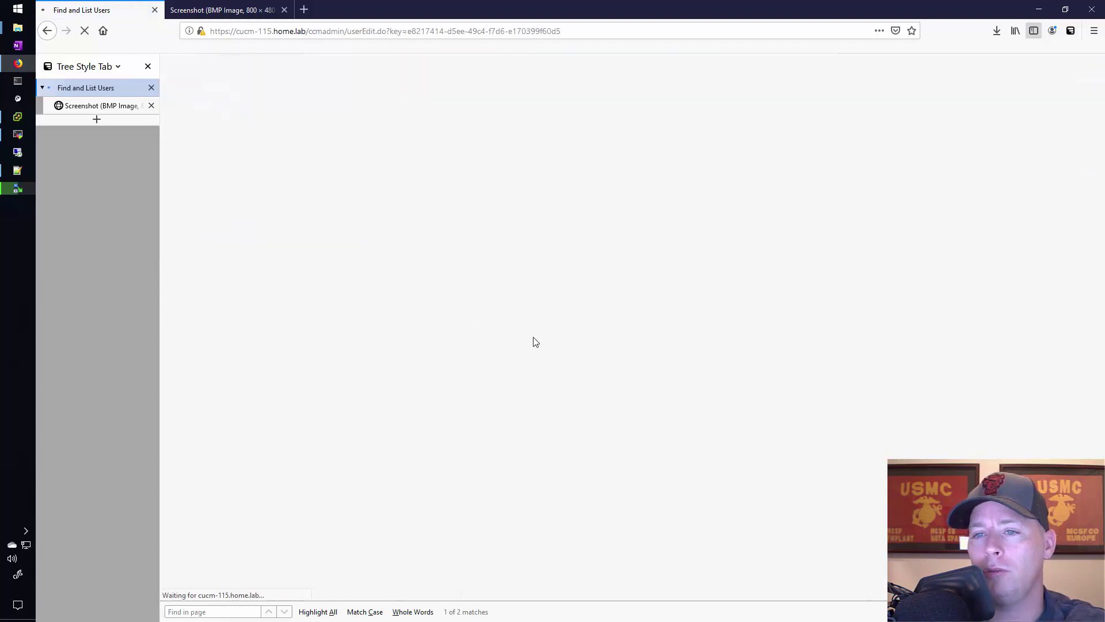
pyautogui.scroll(-4, 558, 345)
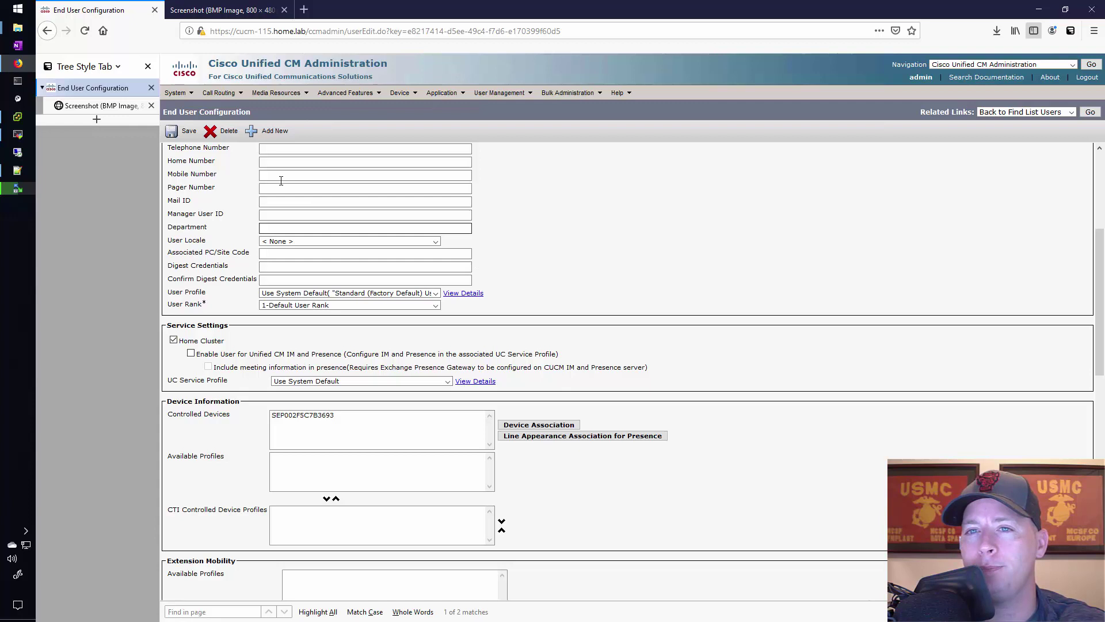
pyautogui.click(98, 110)
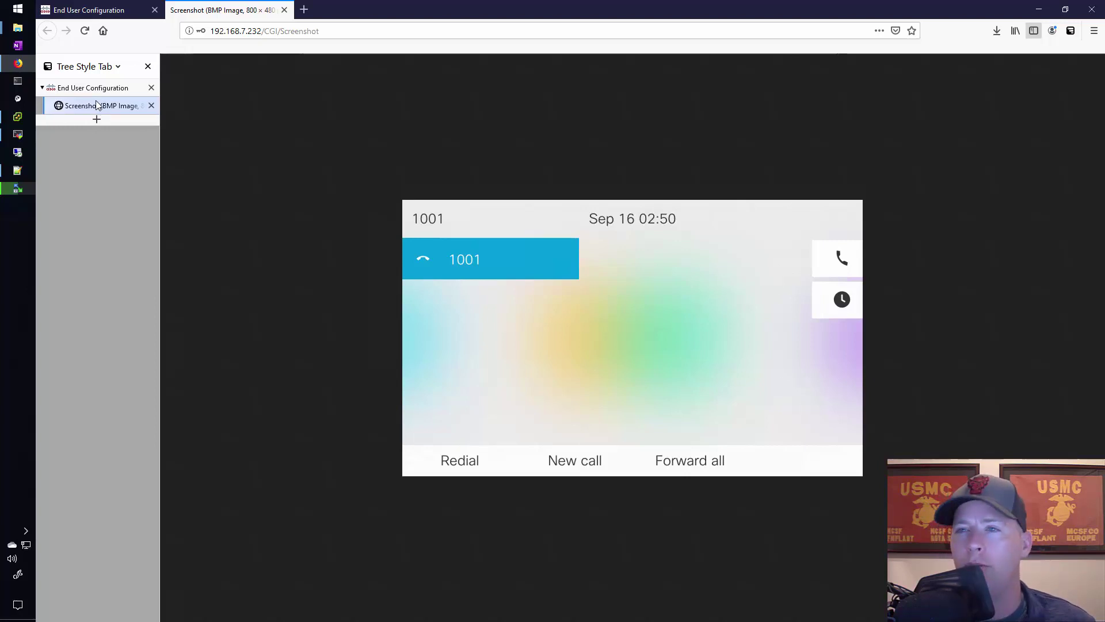
# Step: Refresh the phone screenshot repeatedly until it shows the Status > Status messages screen
pyautogui.click(85, 32)
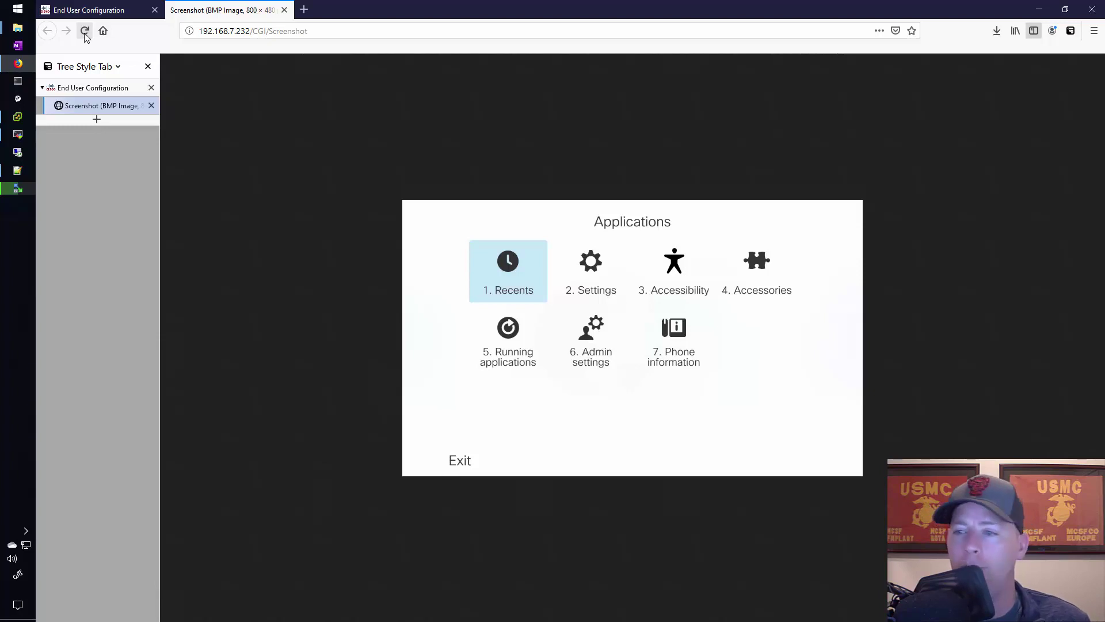
pyautogui.click(85, 31)
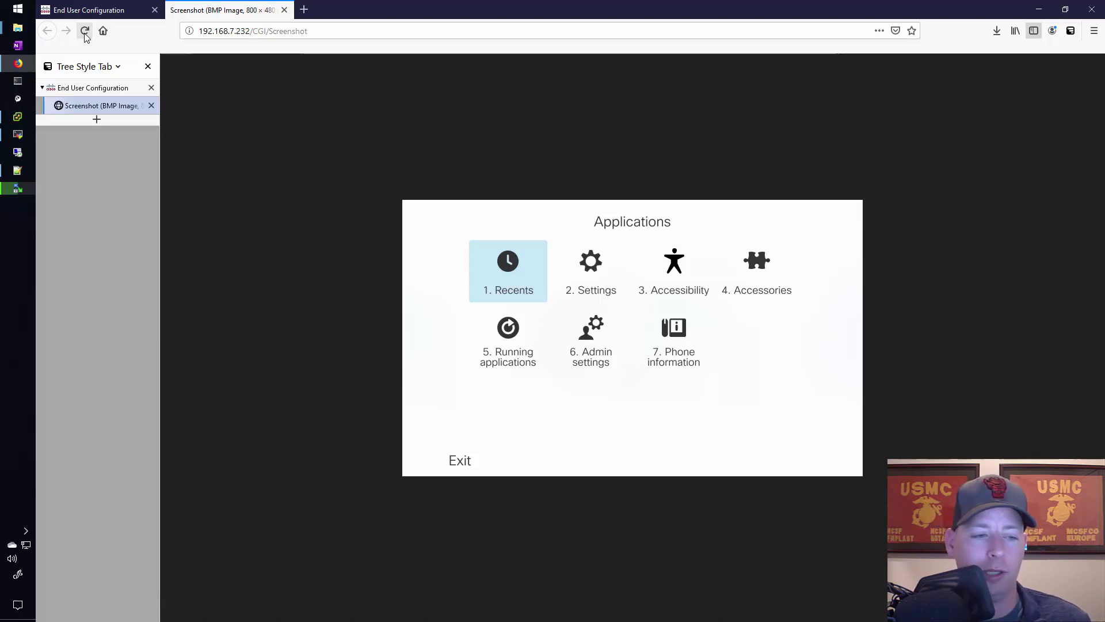
pyautogui.click(85, 32)
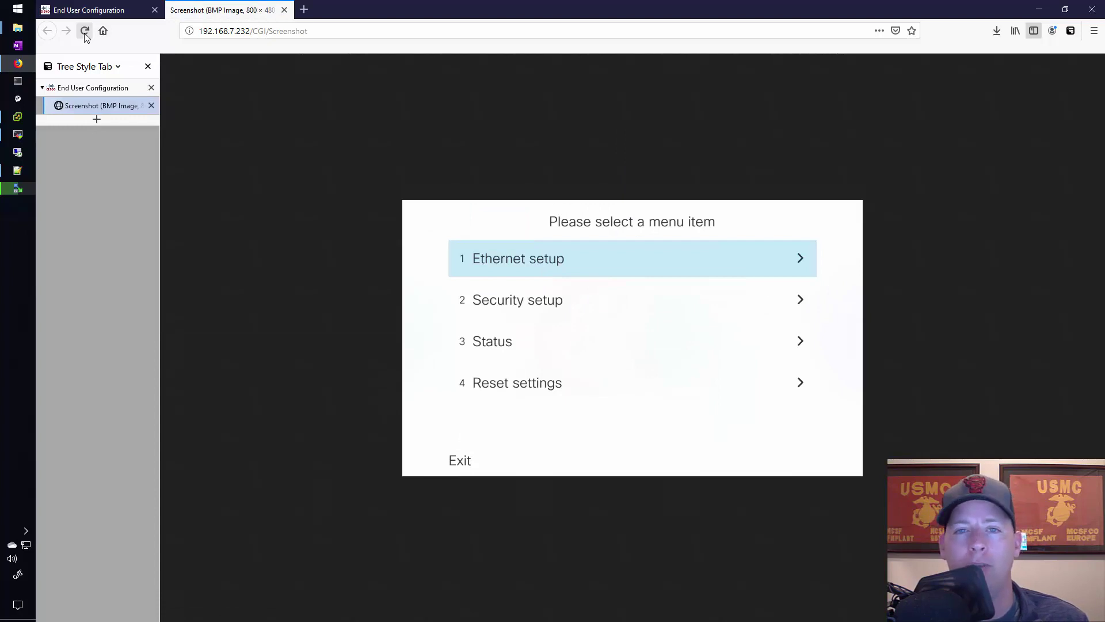
pyautogui.click(84, 32)
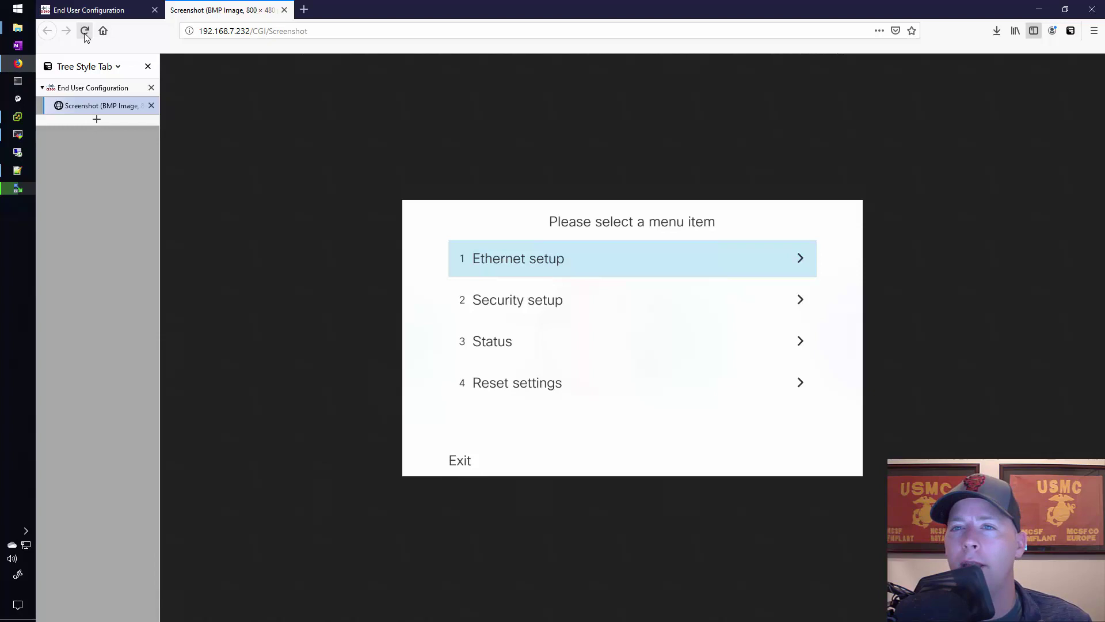
pyautogui.click(84, 32)
pyautogui.click(84, 32)
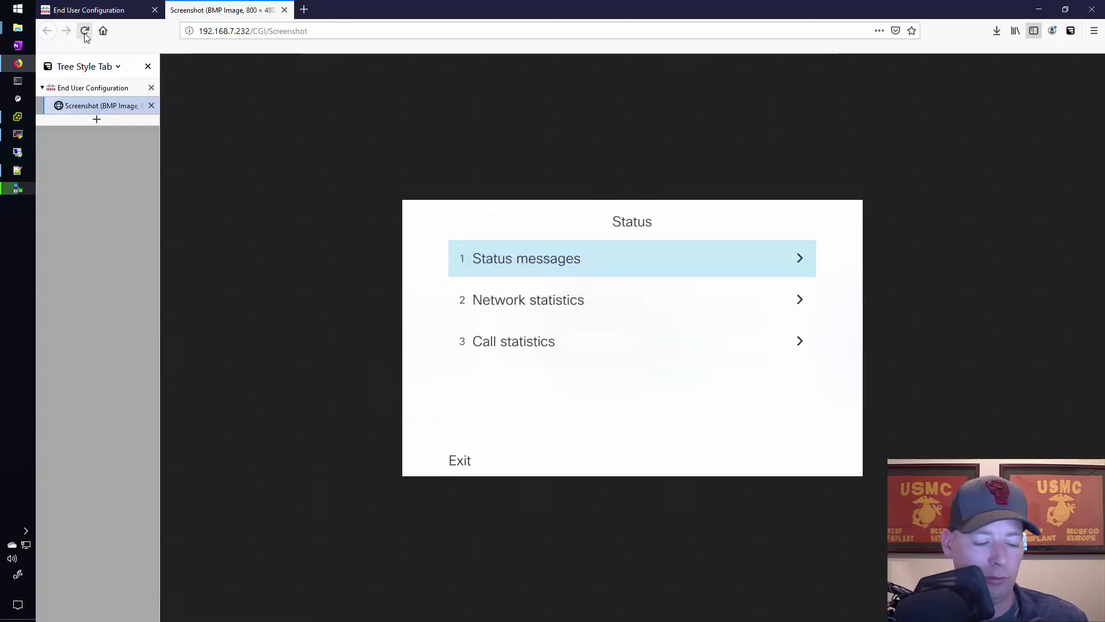
pyautogui.click(85, 33)
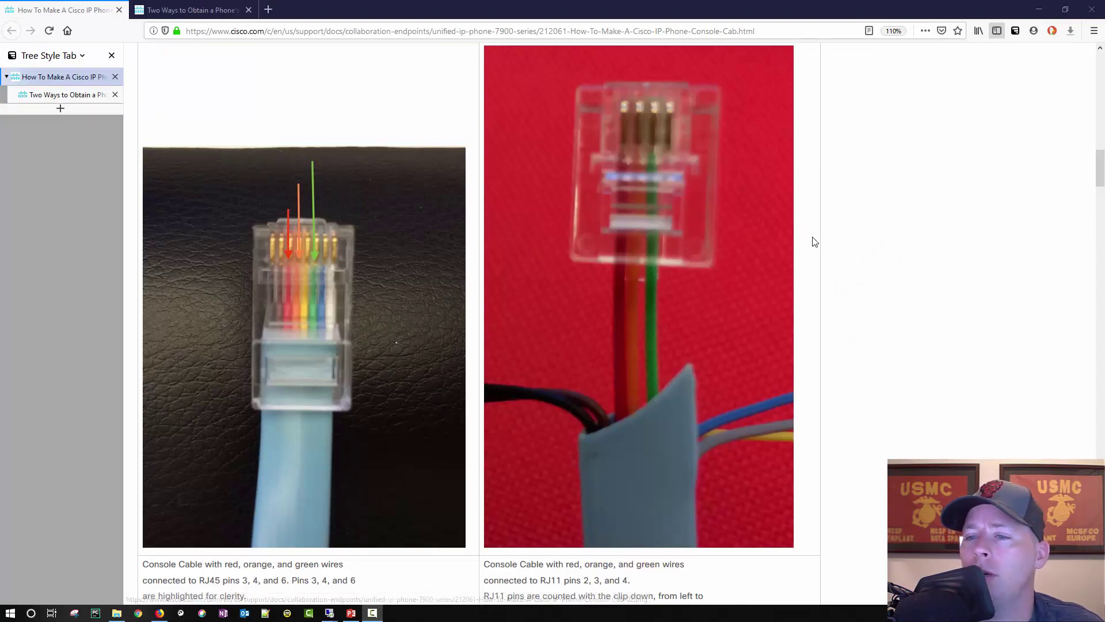
pyautogui.scroll(5, 811, 239)
pyautogui.scroll(15, 815, 242)
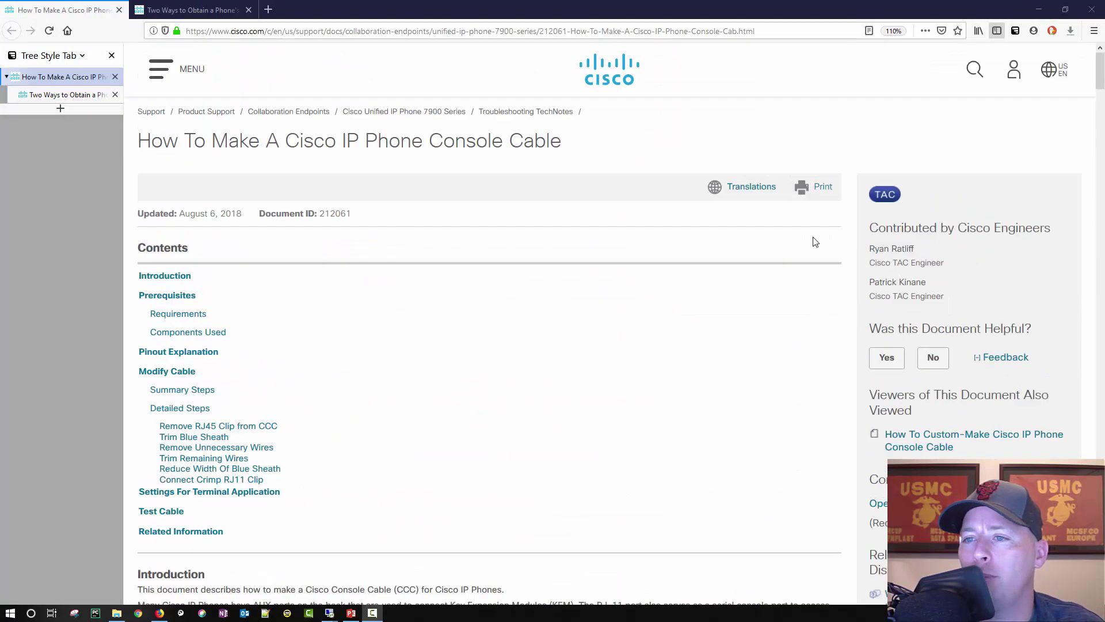
pyautogui.scroll(-5, 815, 242)
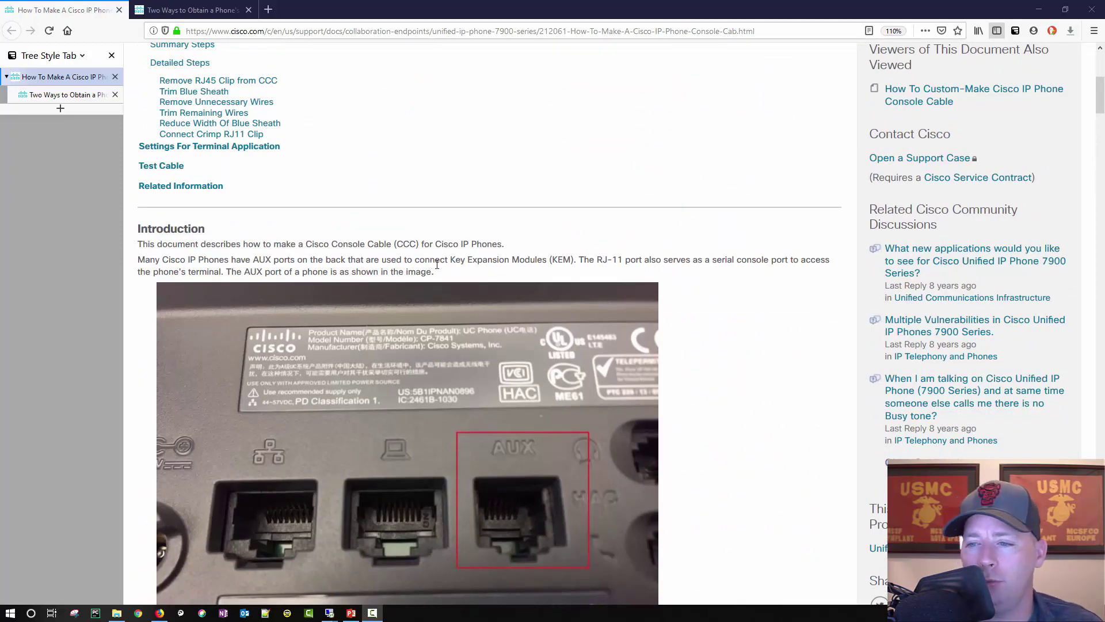
pyautogui.scroll(-2, 436, 264)
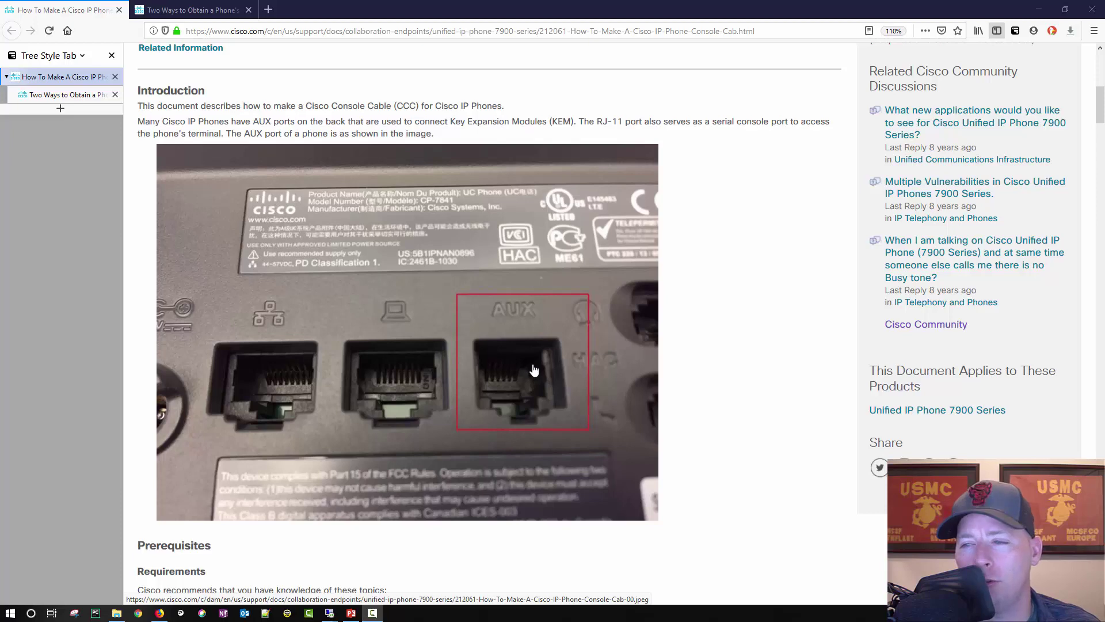
pyautogui.scroll(-5, 520, 386)
pyautogui.scroll(-6, 520, 385)
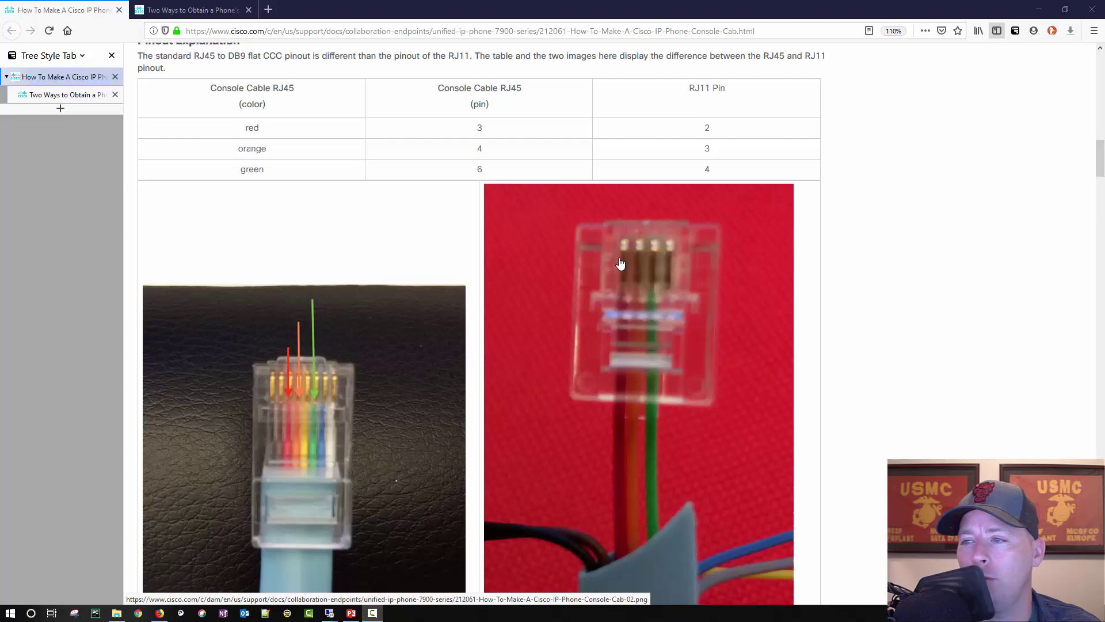
pyautogui.scroll(10, 400, 278)
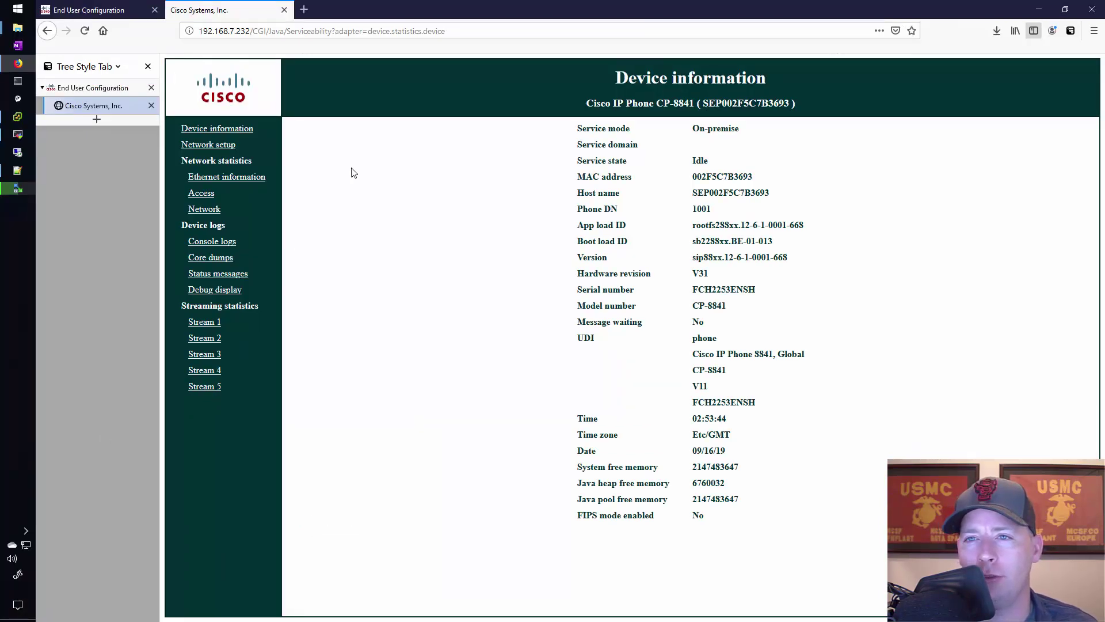
pyautogui.click(200, 31)
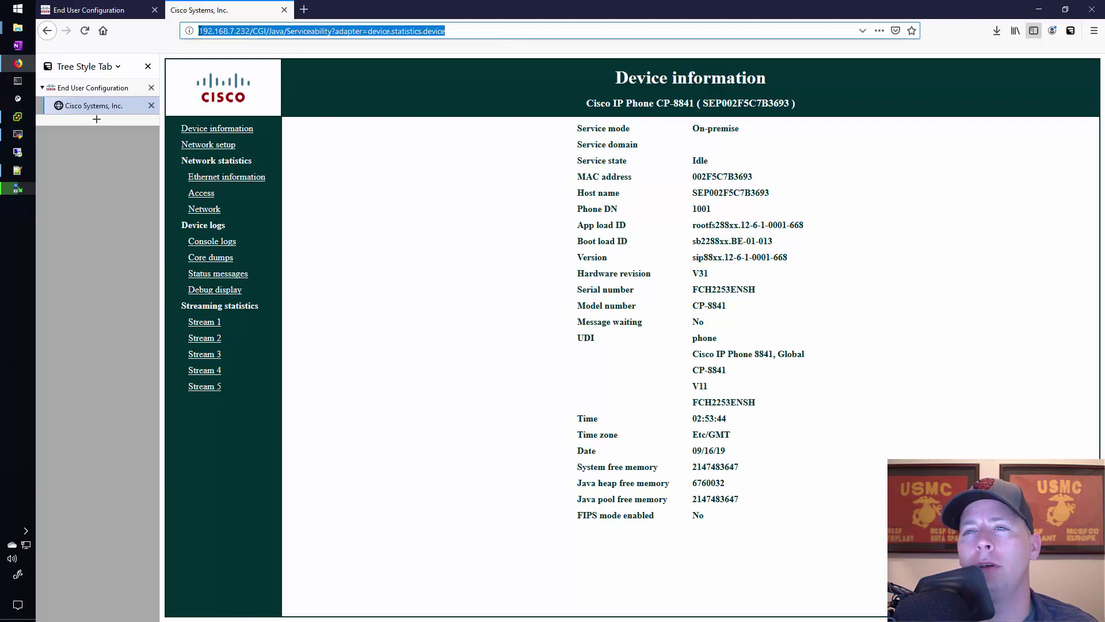
pyautogui.press('Home')
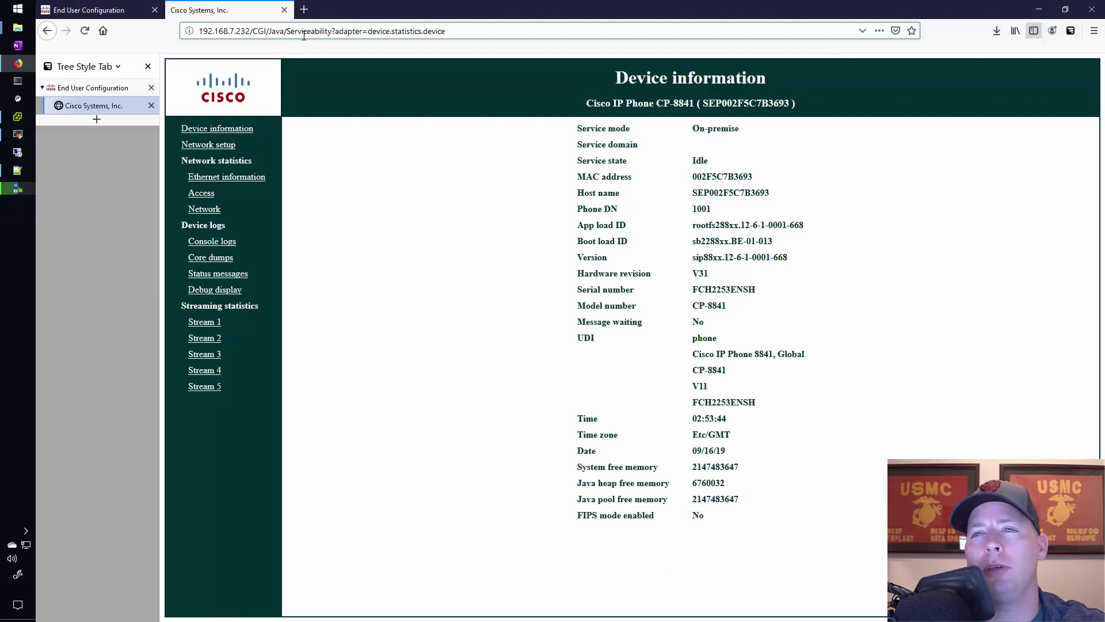
pyautogui.write('https')
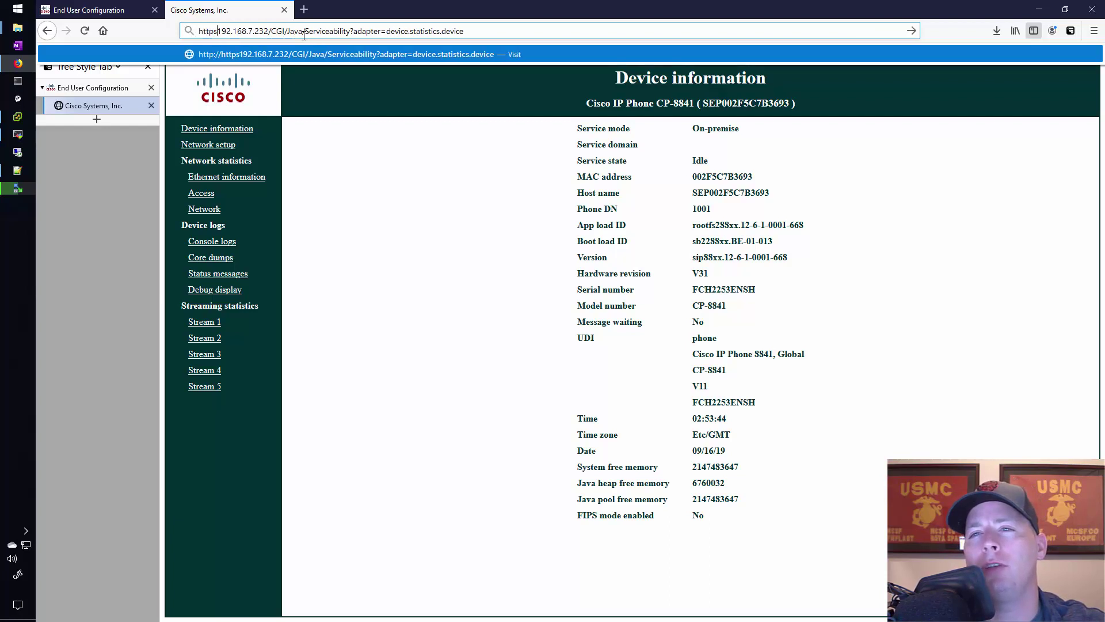
pyautogui.write('://')
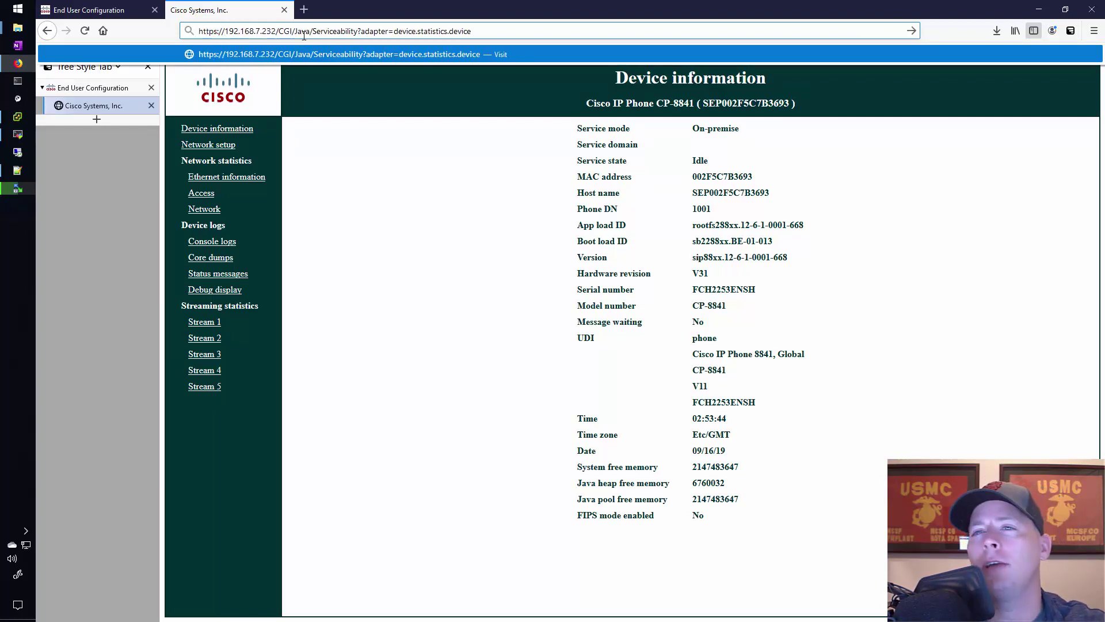
pyautogui.press('Return')
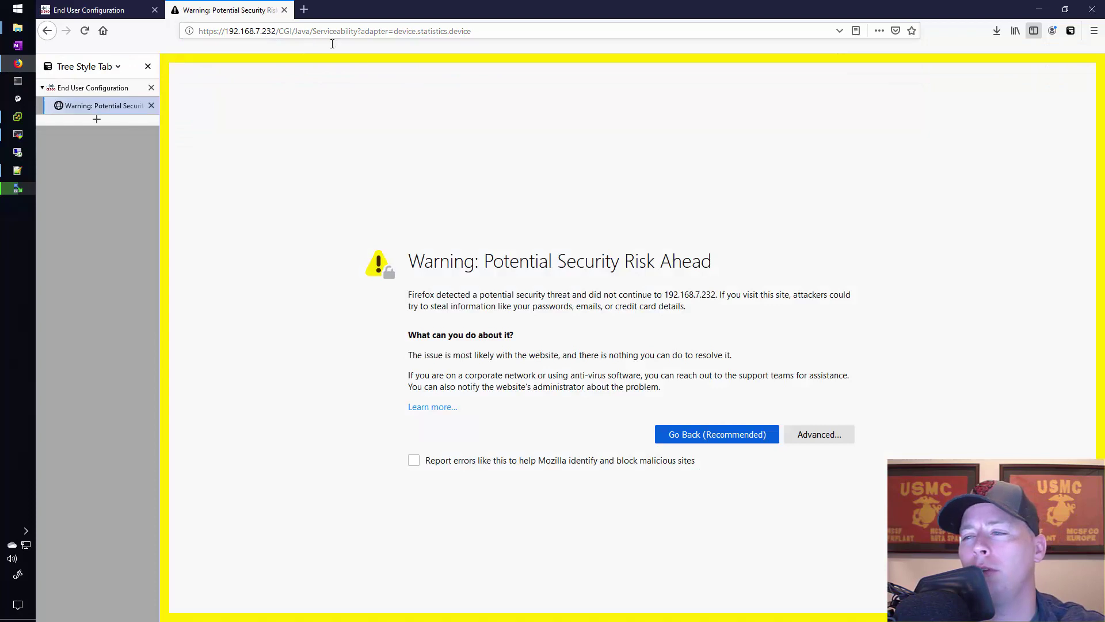
pyautogui.click(813, 435)
pyautogui.click(772, 609)
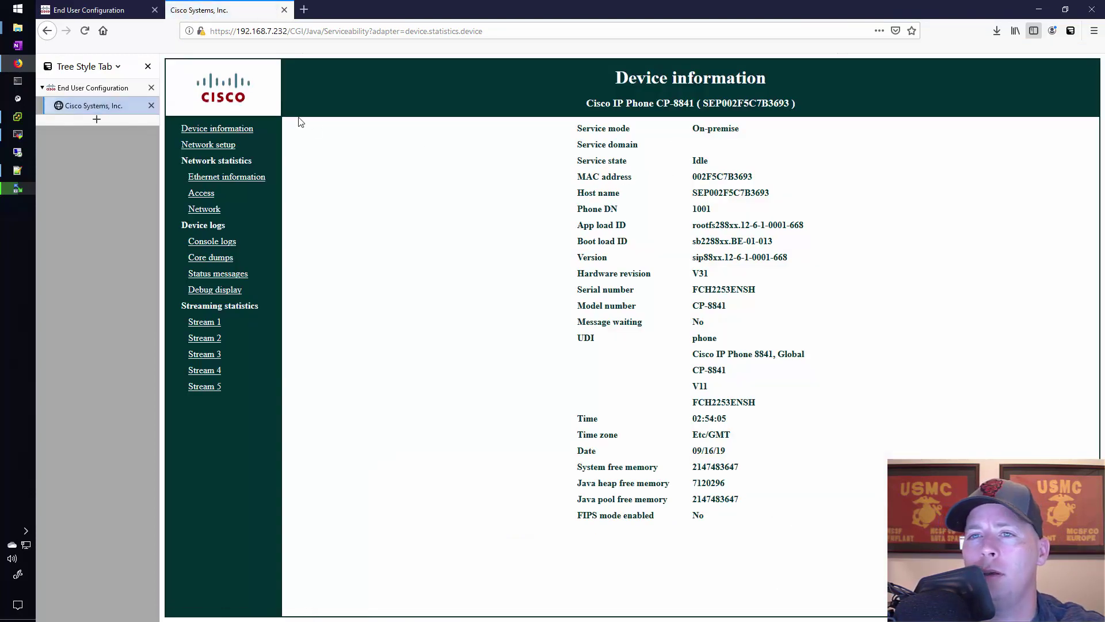
# Step: Inspect the phone's certificate, issued by Cisco Manufacturing CA SHA2, in General and Details
pyautogui.click(199, 31)
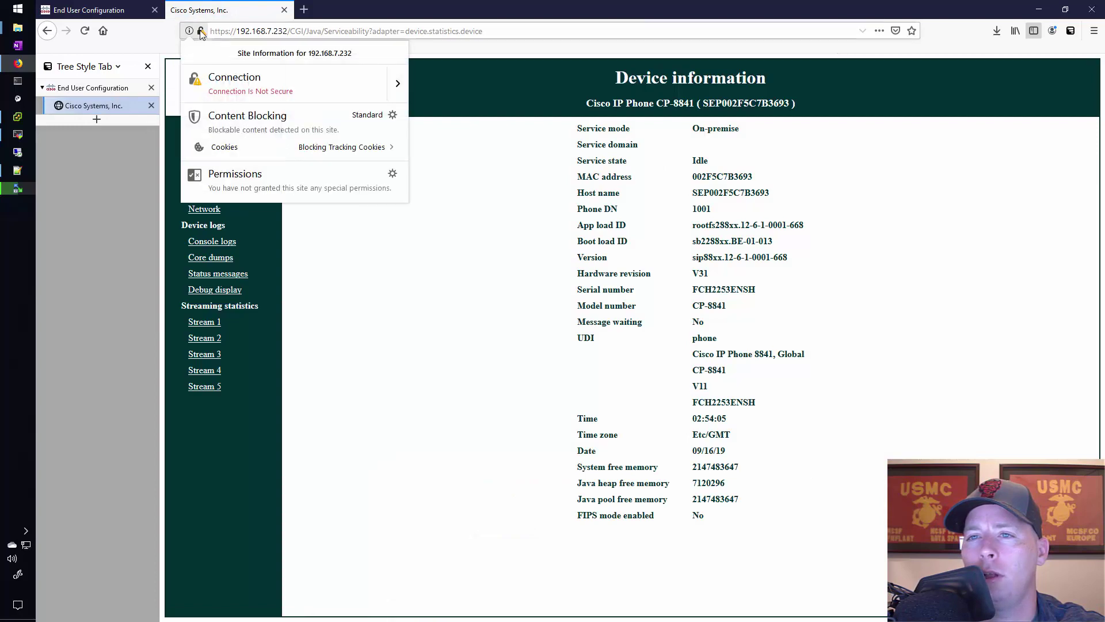
pyautogui.click(397, 84)
pyautogui.click(299, 195)
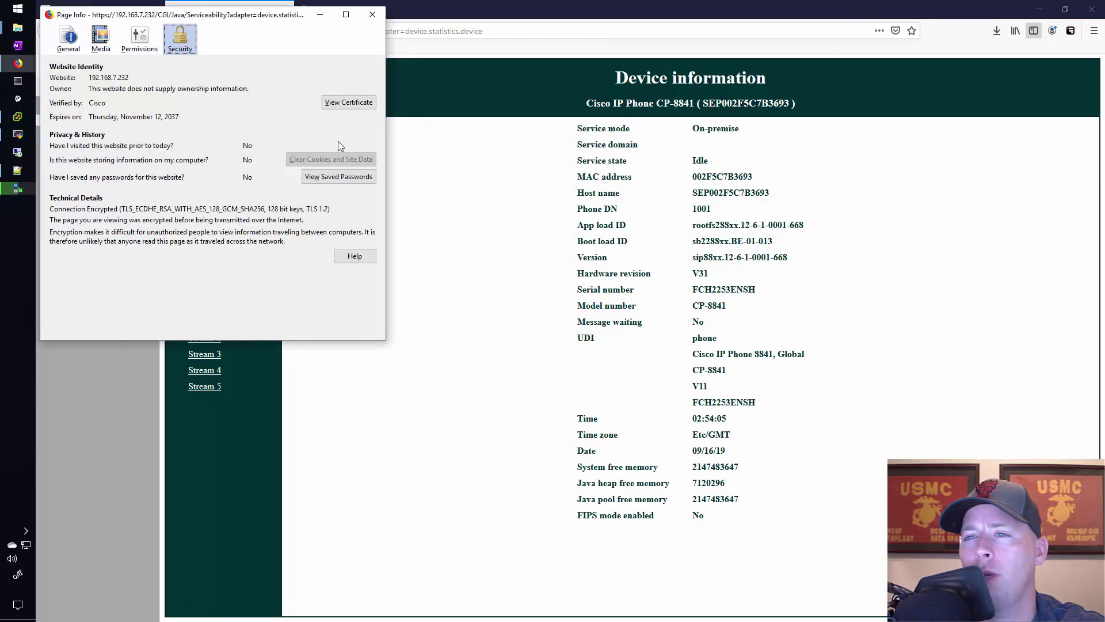
pyautogui.click(349, 102)
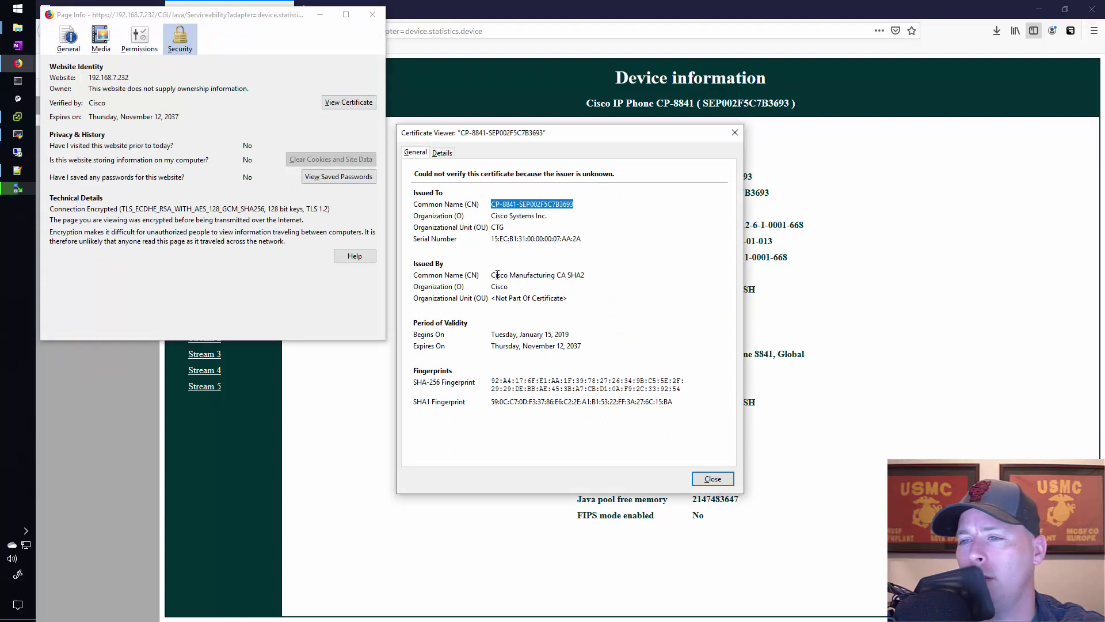
pyautogui.moveTo(491, 275); pyautogui.dragTo(590, 275)
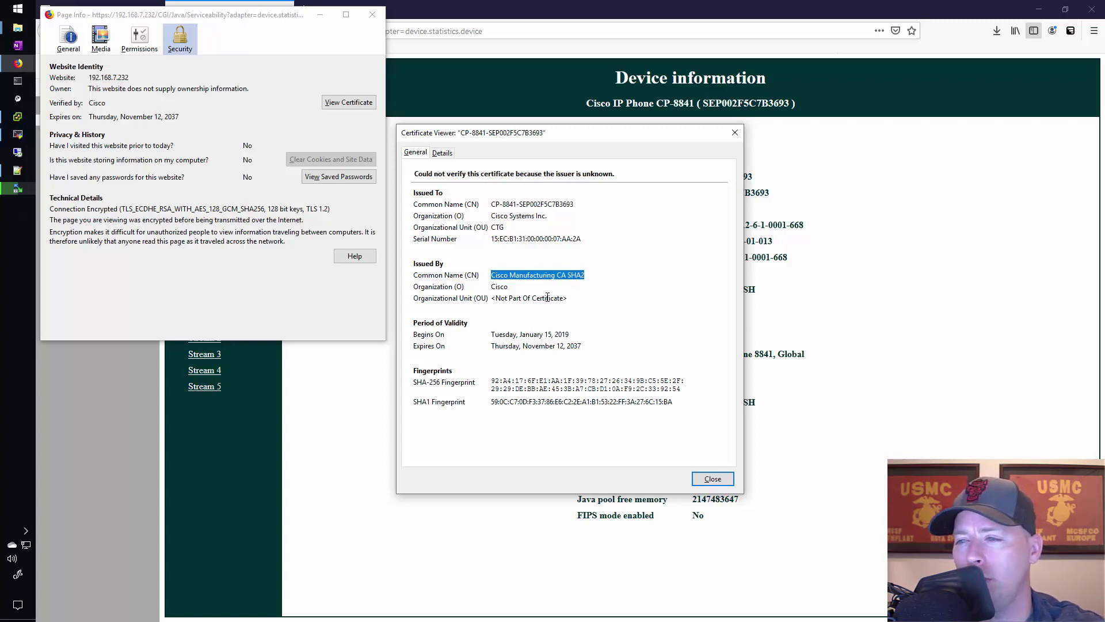
pyautogui.click(442, 153)
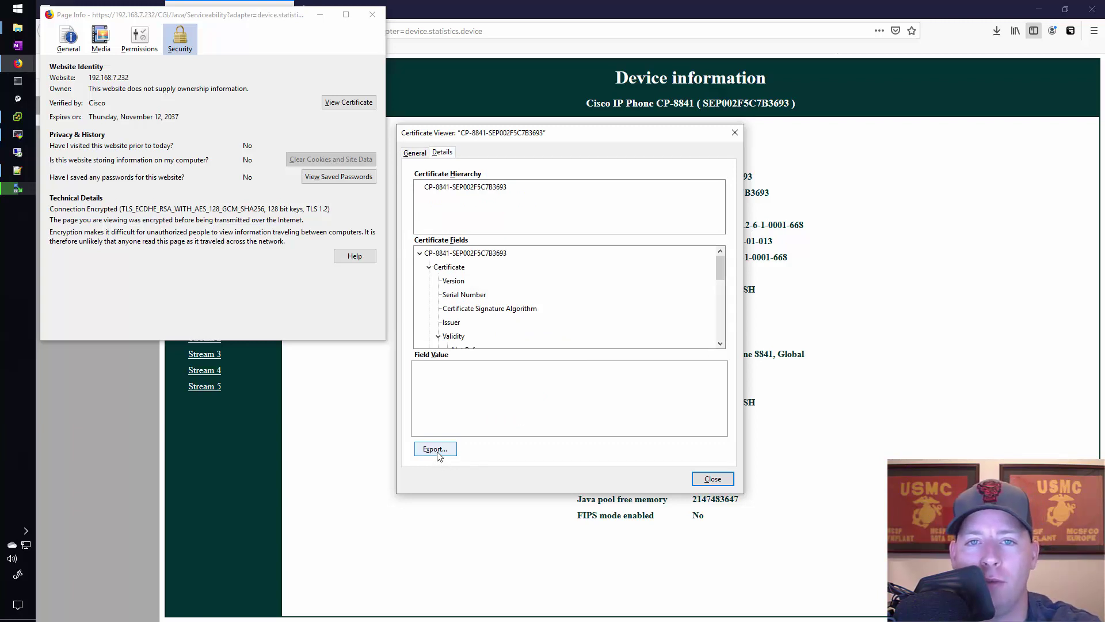
pyautogui.click(712, 479)
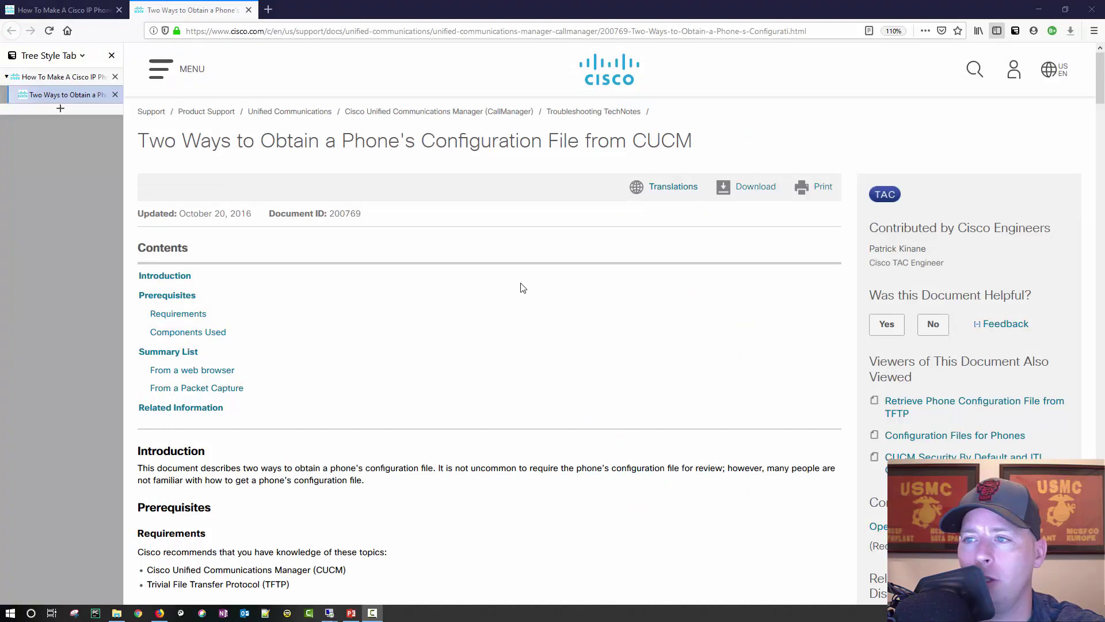
# Step: Read through the TechNote's web-browser method for obtaining a phone's configuration file from CUCM
pyautogui.moveTo(694, 141); pyautogui.dragTo(620, 141)
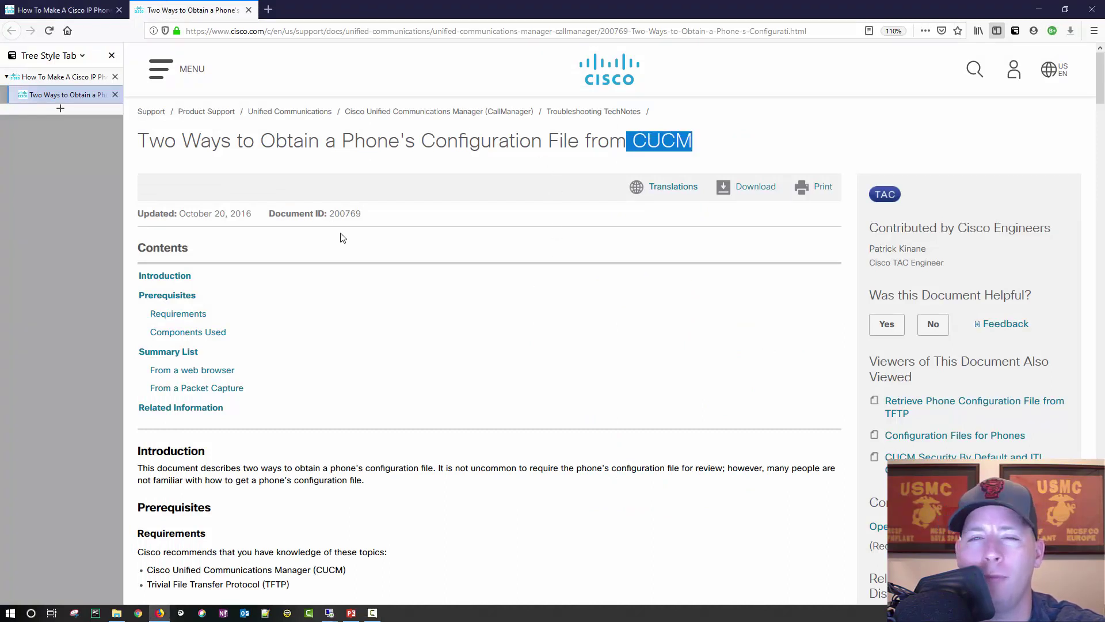
pyautogui.scroll(-5, 343, 237)
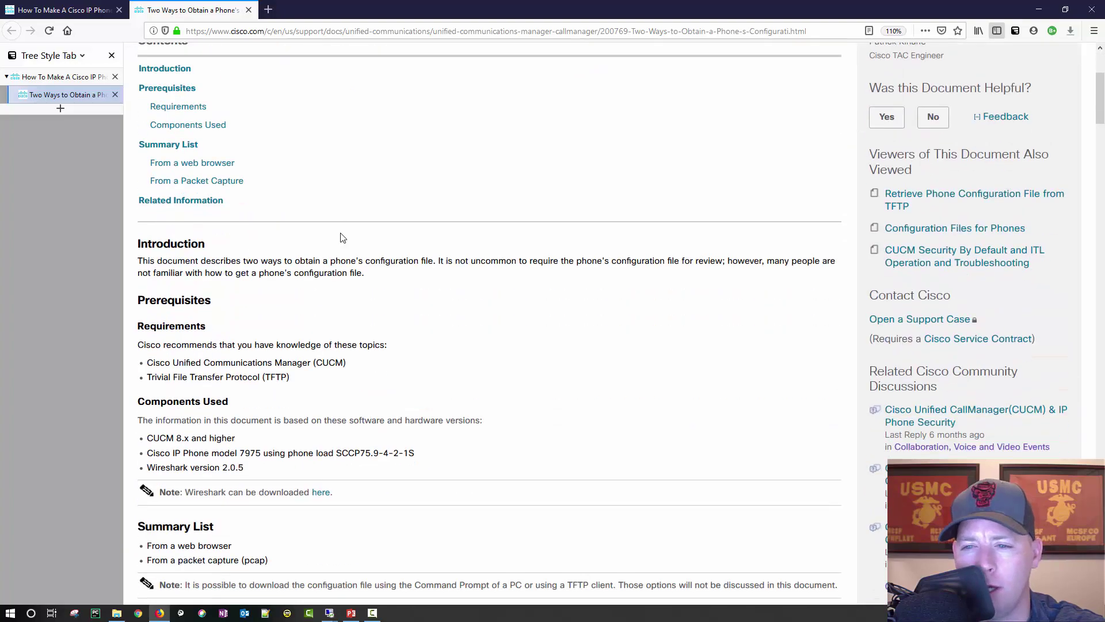
pyautogui.scroll(-15, 343, 238)
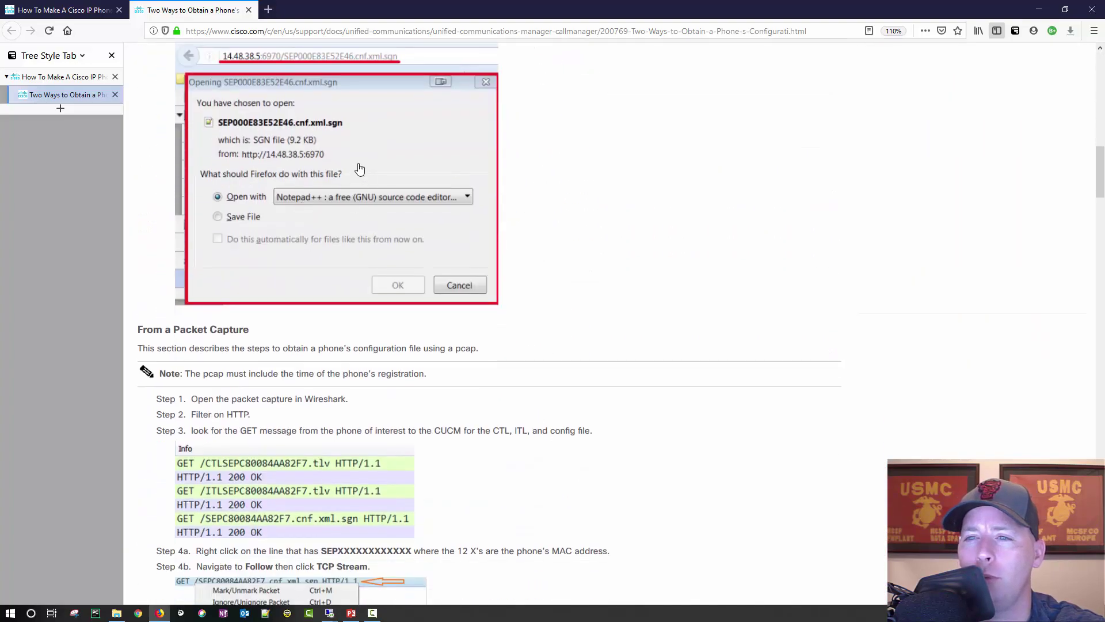
pyautogui.scroll(3, 599, 239)
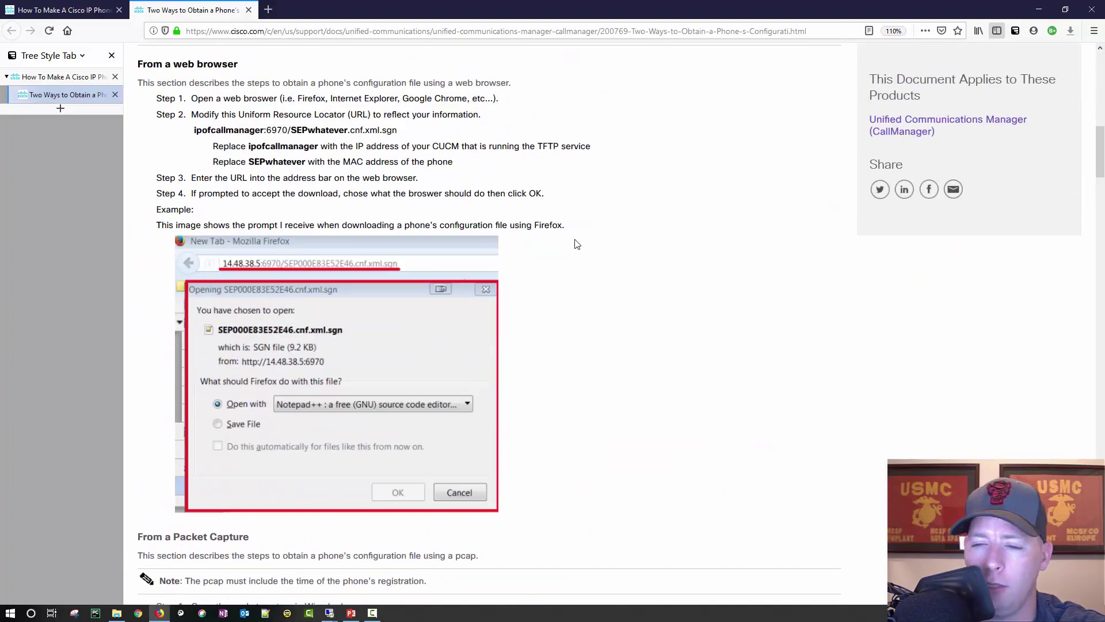
pyautogui.scroll(-5, 577, 245)
pyautogui.scroll(-2, 576, 245)
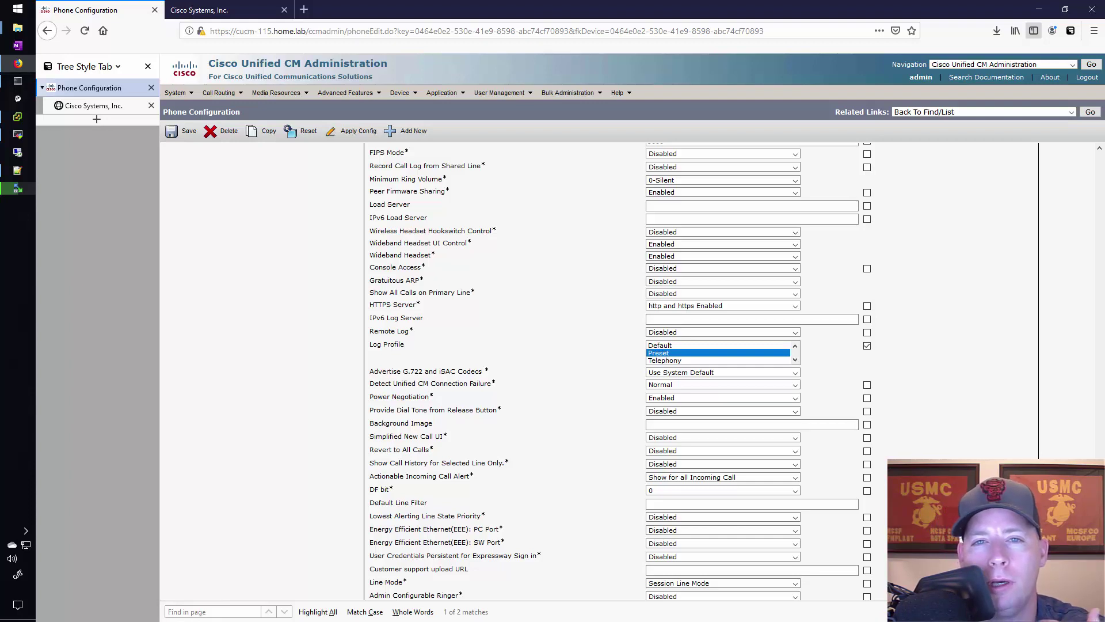
# Step: Move to the MobaXterm SSH debug session and select the show debug output lines
pyautogui.tripleClick(193, 112)
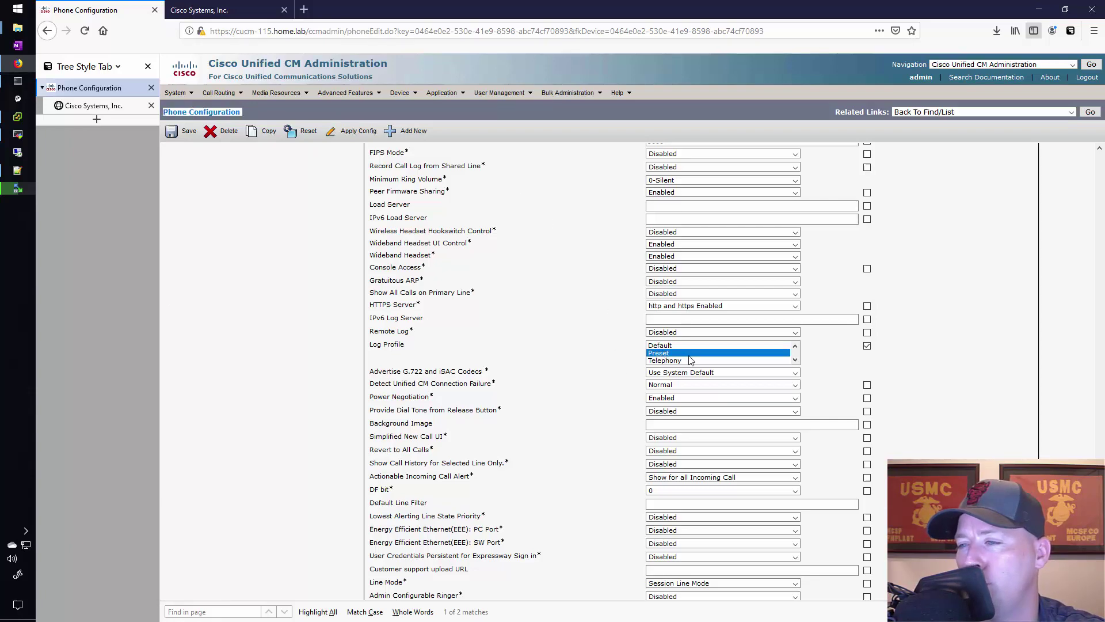
pyautogui.click(18, 134)
pyautogui.moveTo(234, 316); pyautogui.dragTo(174, 248)
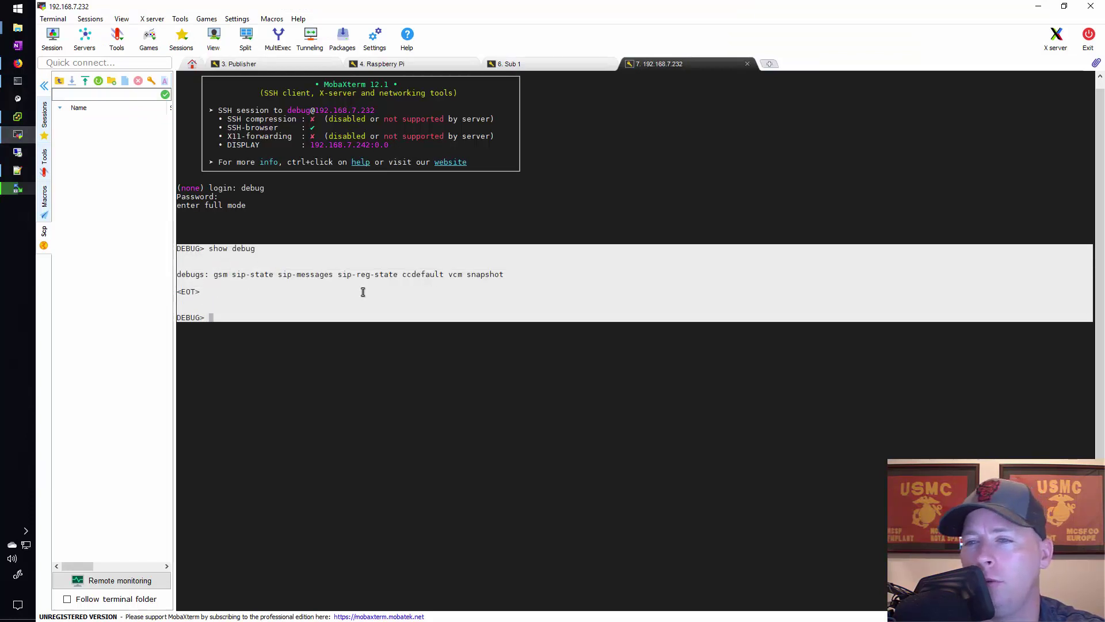
# Step: Paste the show debug output into Notepad++ 'new 1' with blank lines, then return to Firefox
pyautogui.click(18, 172)
pyautogui.write('DEBUG> show debug   debugs: gsm sip-state sip-messages sip-reg-state ccdefault vcm snapshot  <EOT>   DEBUG>')
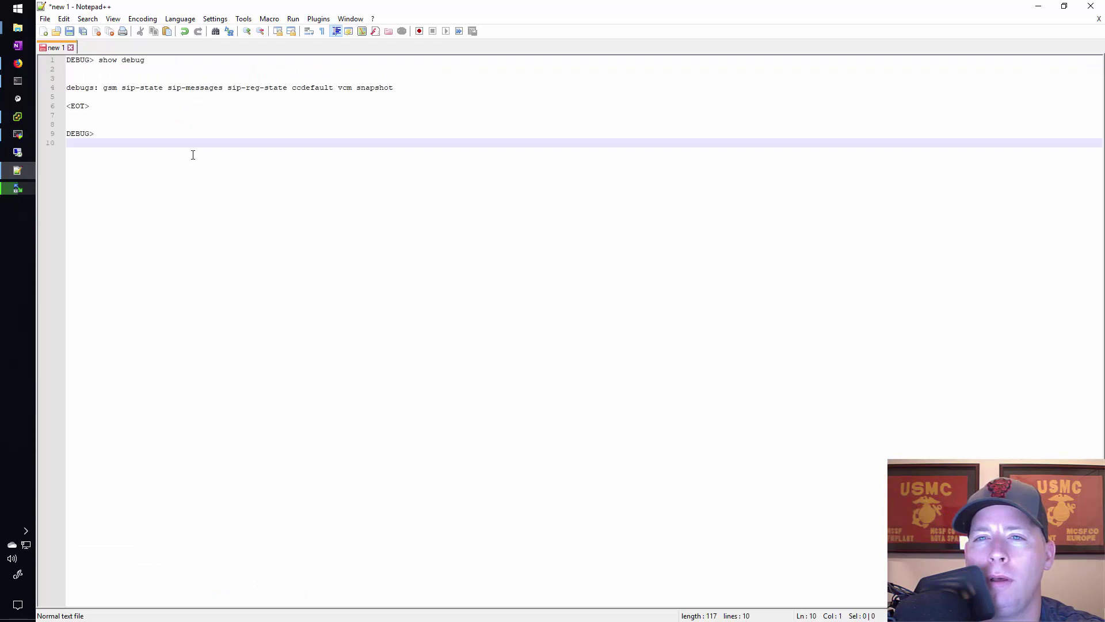
pyautogui.press('Return')
pyautogui.press('Return')
pyautogui.press('Return')
pyautogui.press('Return')
pyautogui.press('Return')
pyautogui.press('Return')
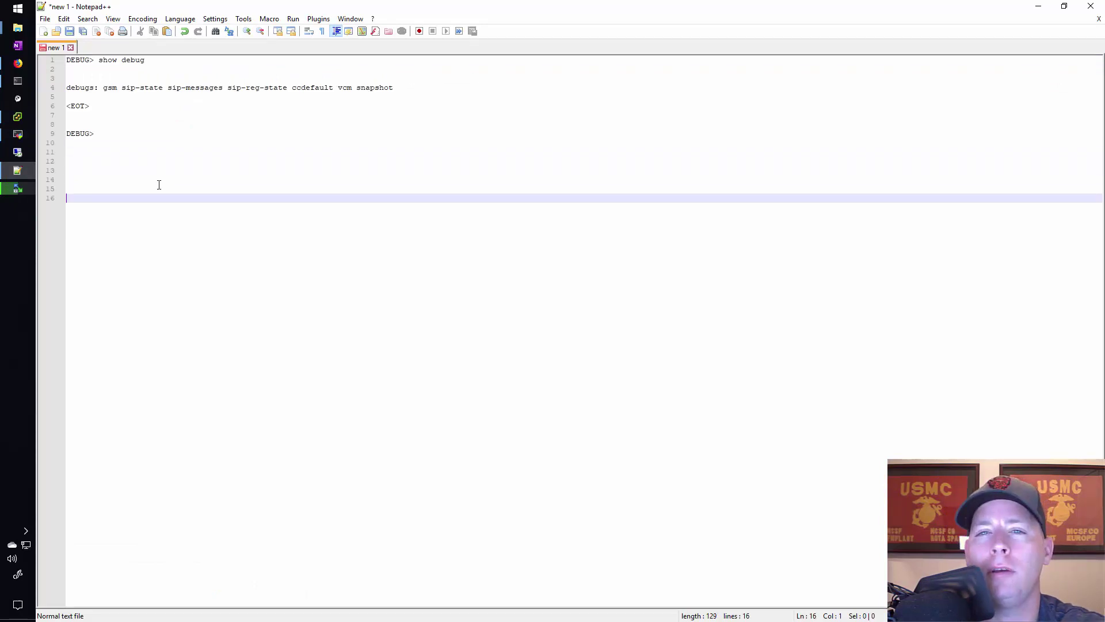
pyautogui.click(18, 63)
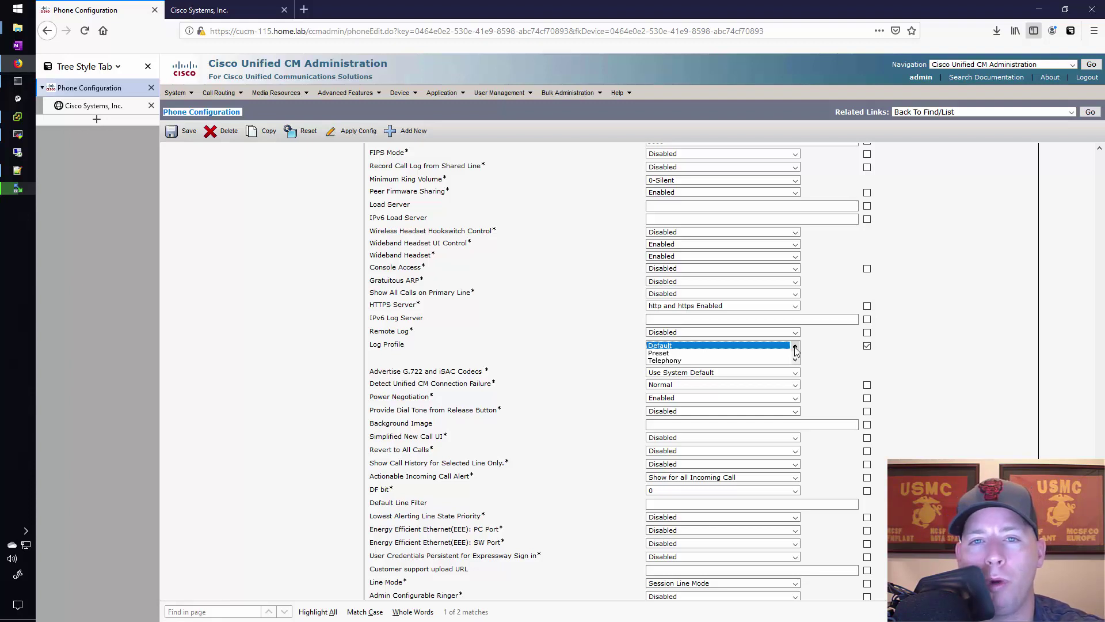
# Step: Add VPN, Energywise and MobileRemoteAccess to the Log Profile selection and save the phone
pyautogui.hotkey('shift', 'Down')
pyautogui.hotkey('shift', 'Down')
pyautogui.hotkey('shift', 'Down')
pyautogui.hotkey('shift', 'Down')
pyautogui.hotkey('shift', 'Down')
pyautogui.hotkey('shift', 'Down')
pyautogui.hotkey('shift', 'Down')
pyautogui.hotkey('shift', 'Down')
pyautogui.hotkey('shift', 'Down')
pyautogui.hotkey('shift', 'Down')
pyautogui.hotkey('shift', 'Down')
pyautogui.hotkey('shift', 'Down')
pyautogui.hotkey('shift', 'Down')
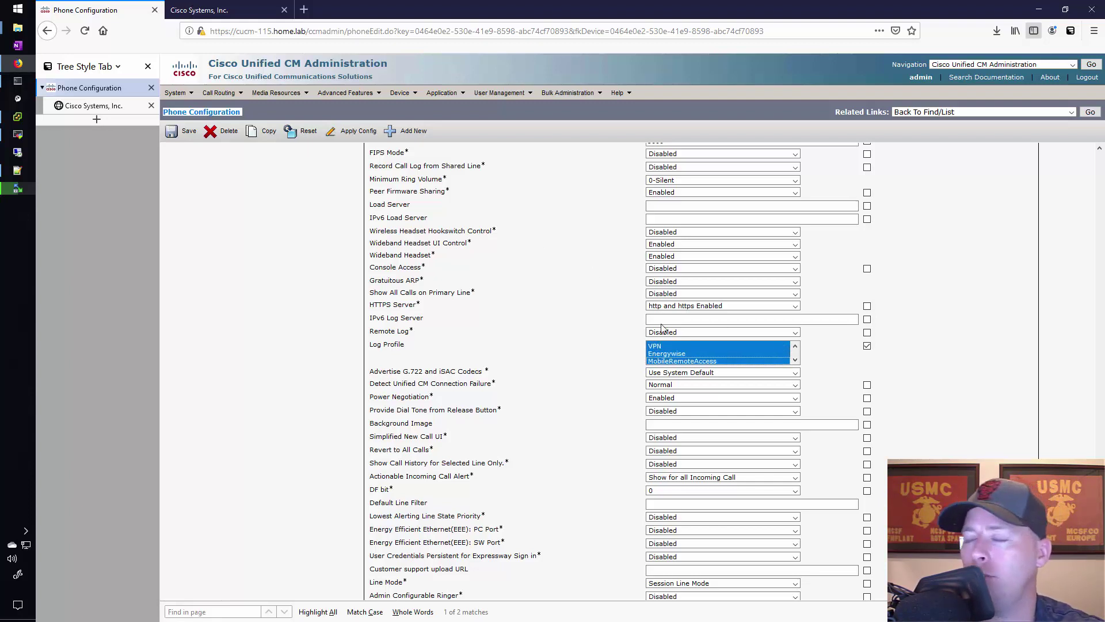
pyautogui.click(179, 133)
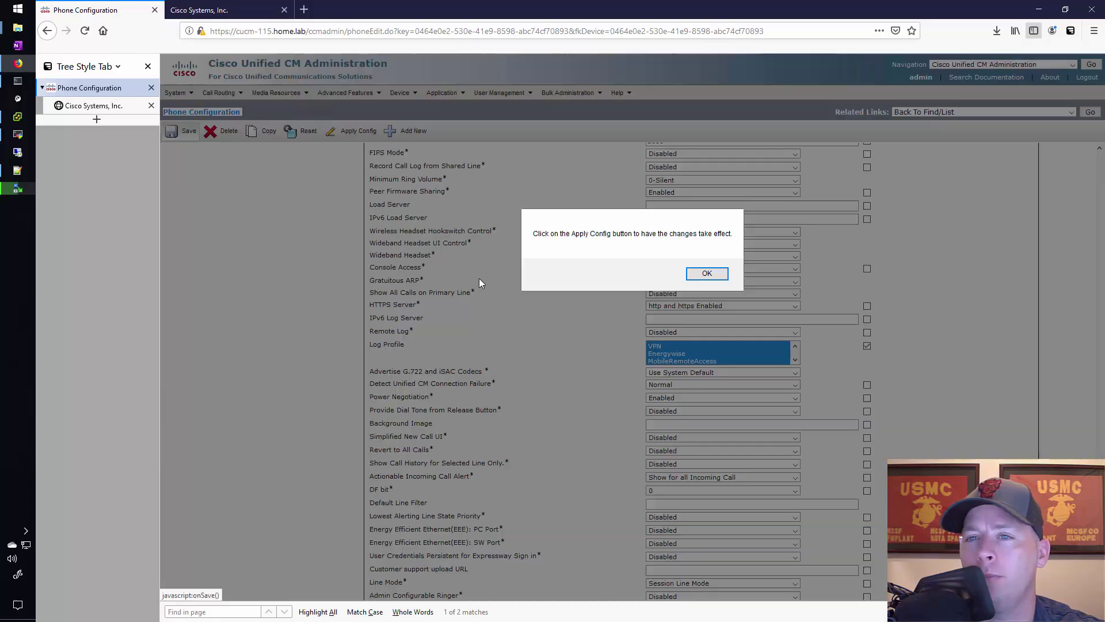
pyautogui.click(722, 275)
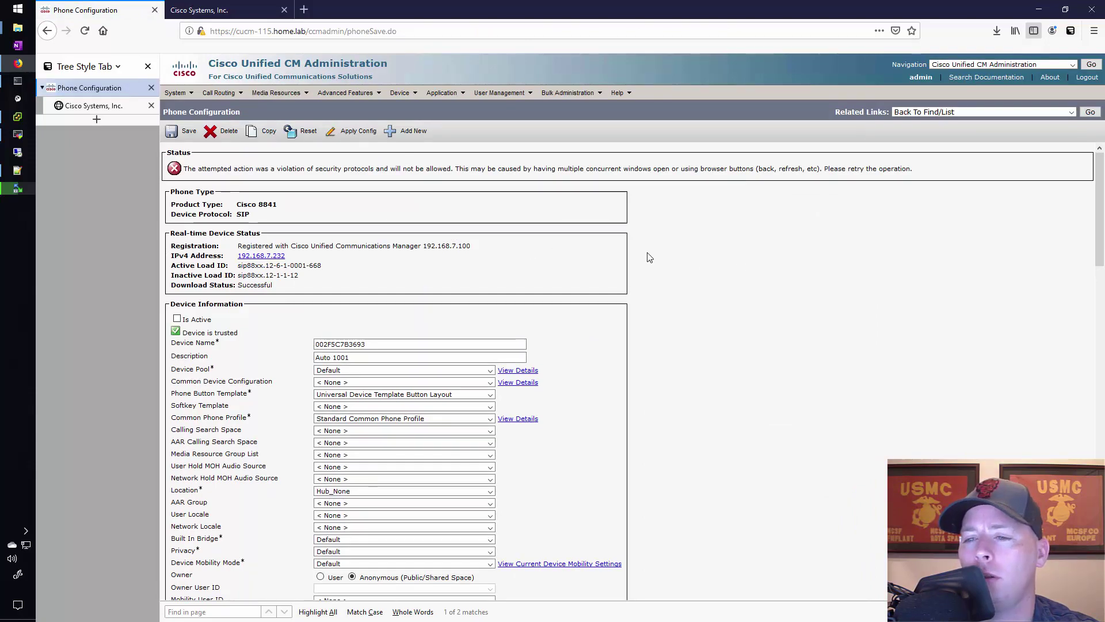
# Step: Reload and resend the page, which still shows the security-protocol violation error
pyautogui.scroll(-20, 649, 258)
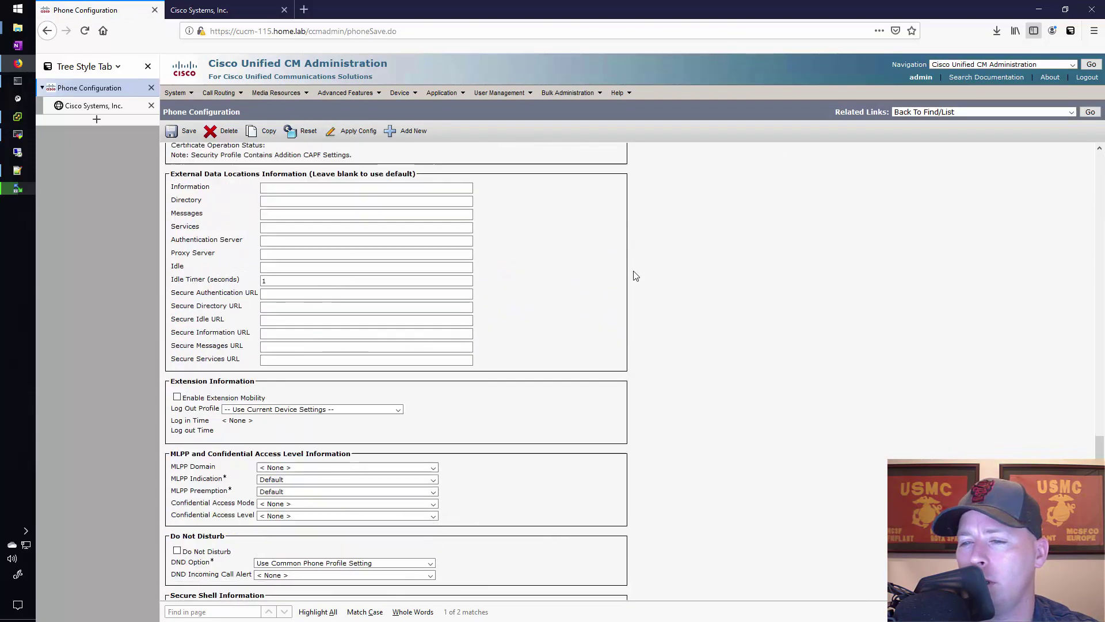
pyautogui.scroll(-4, 636, 277)
pyautogui.scroll(20, 634, 272)
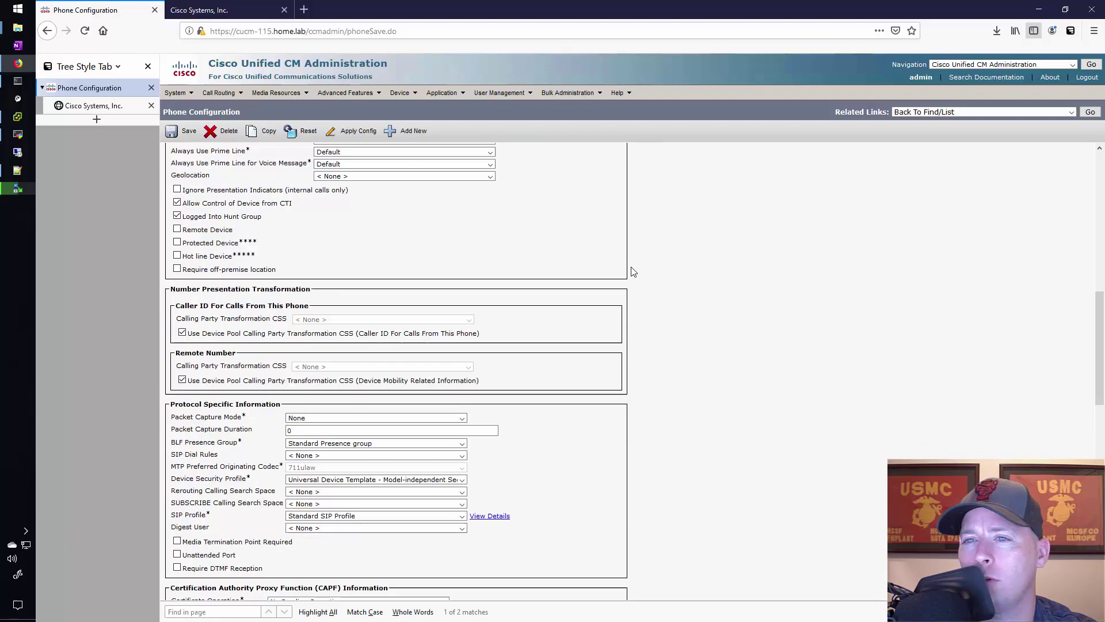
pyautogui.scroll(15, 635, 267)
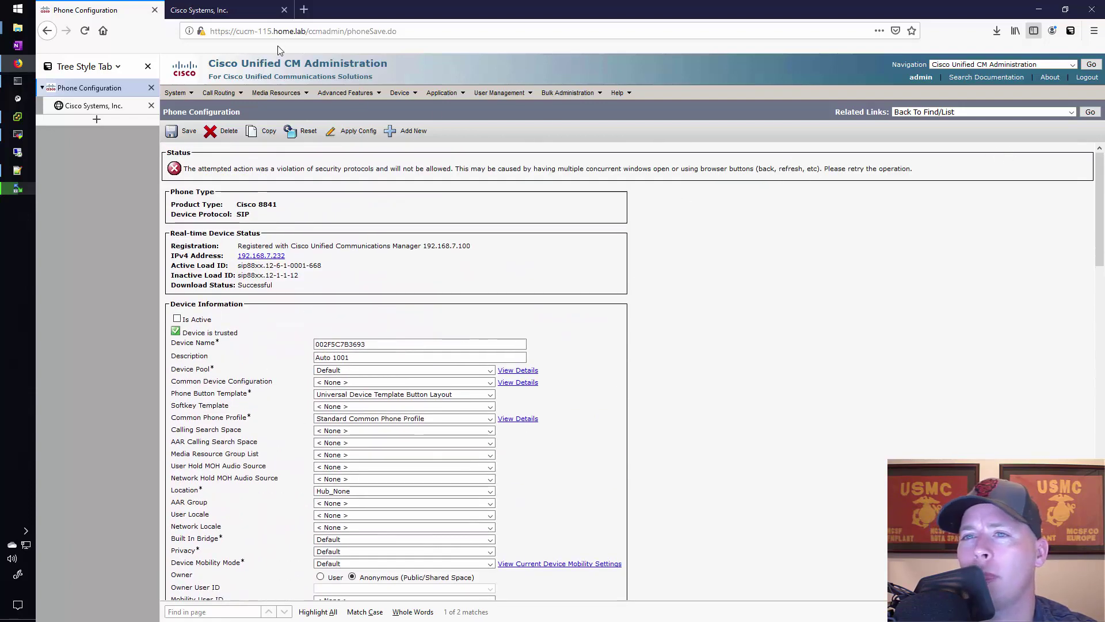
pyautogui.press('F5')
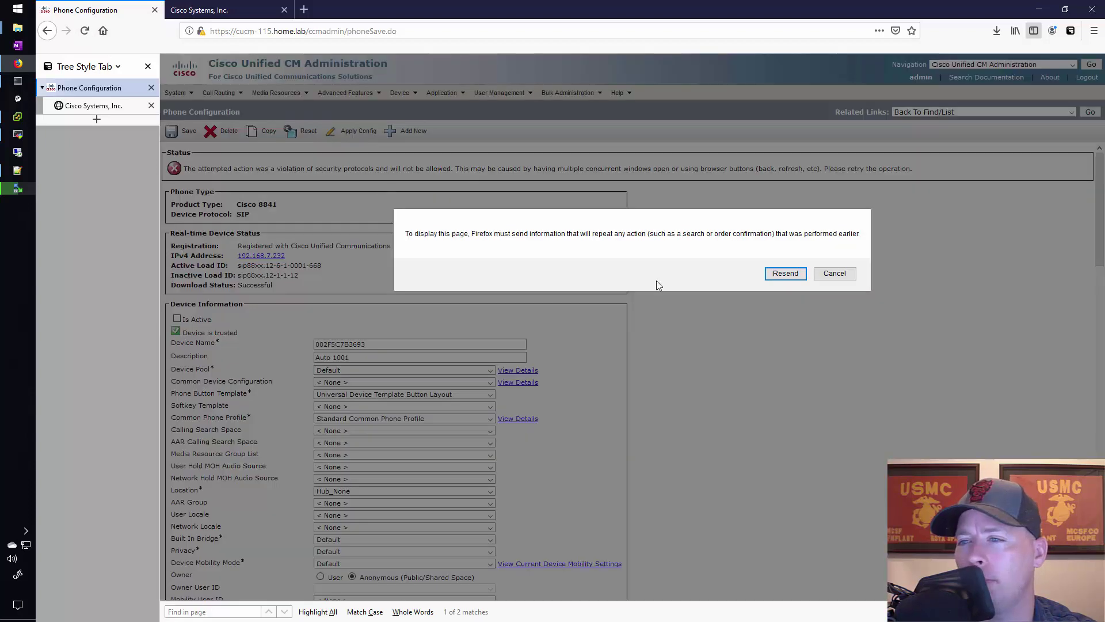
pyautogui.click(785, 273)
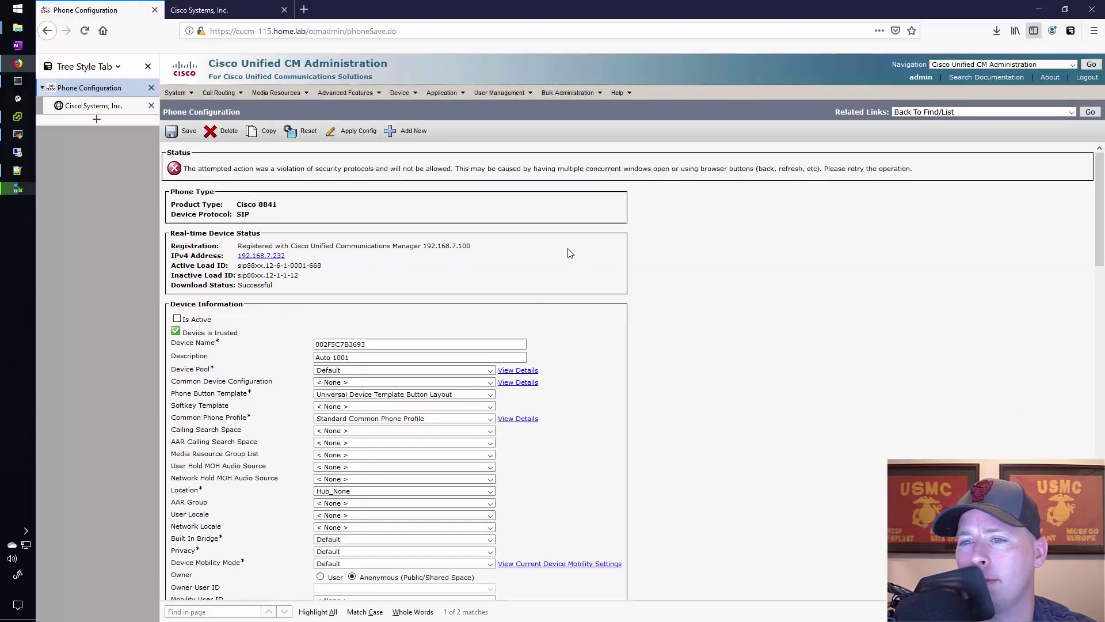
# Step: Reopen the phone's configuration page from the Device > Phone list
pyautogui.moveTo(399, 94)
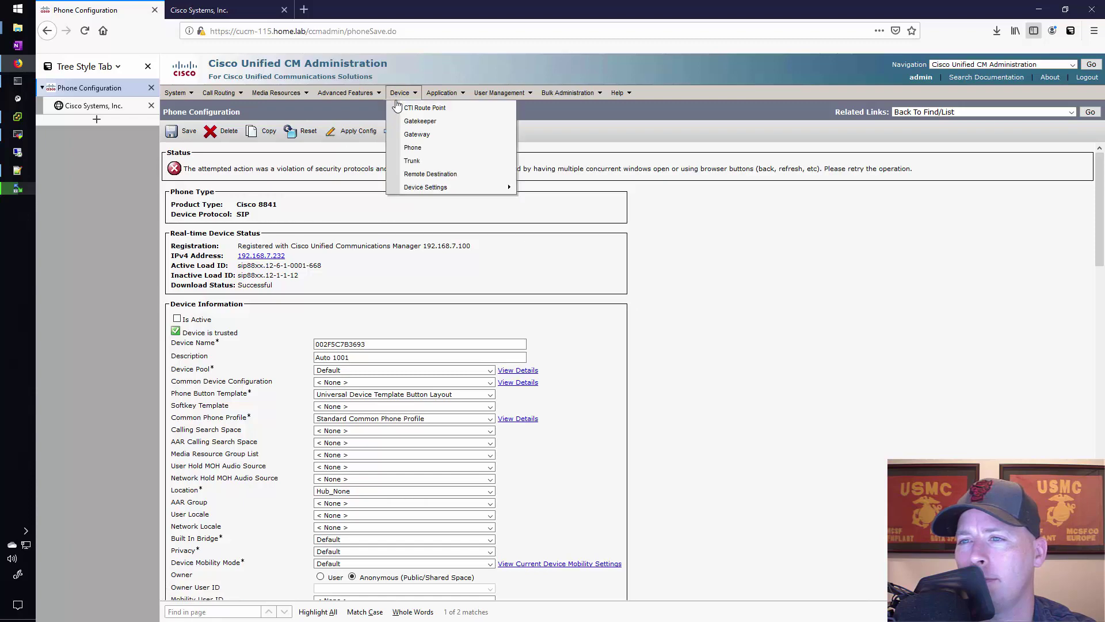
pyautogui.click(413, 148)
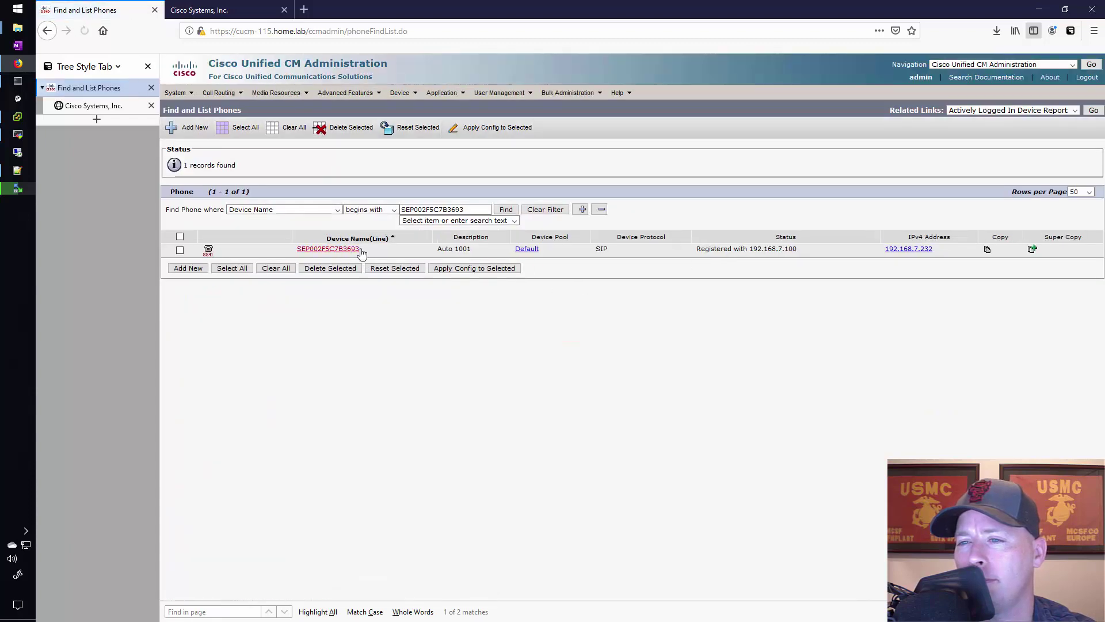
pyautogui.click(331, 248)
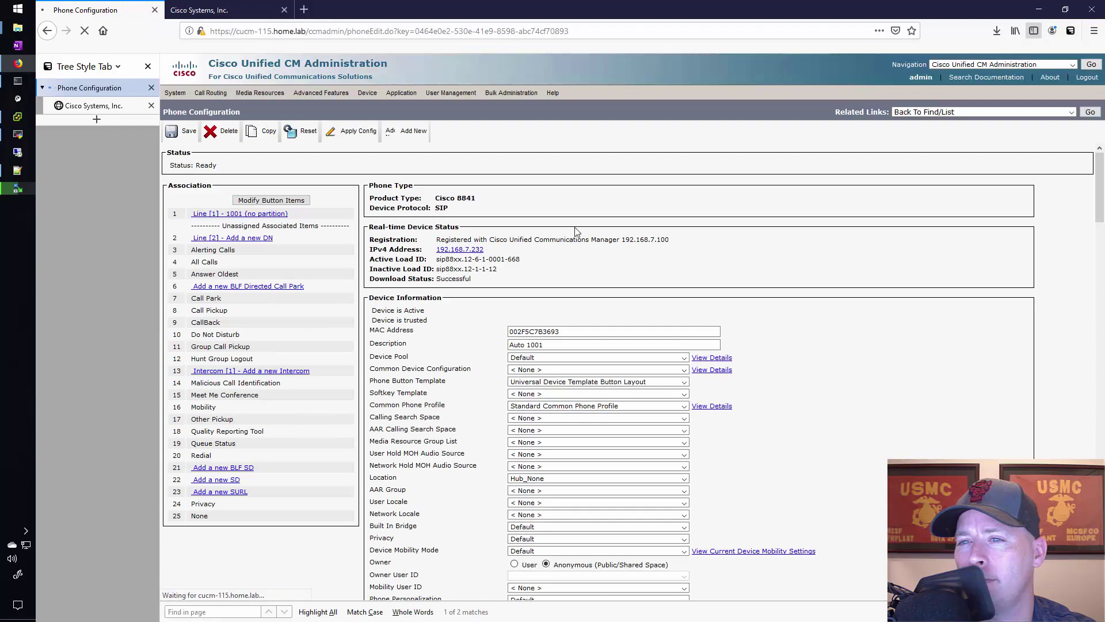
# Step: Select log profiles Preset through MobileRemoteAccess and save, getting "Update successful"
pyautogui.scroll(-15, 722, 271)
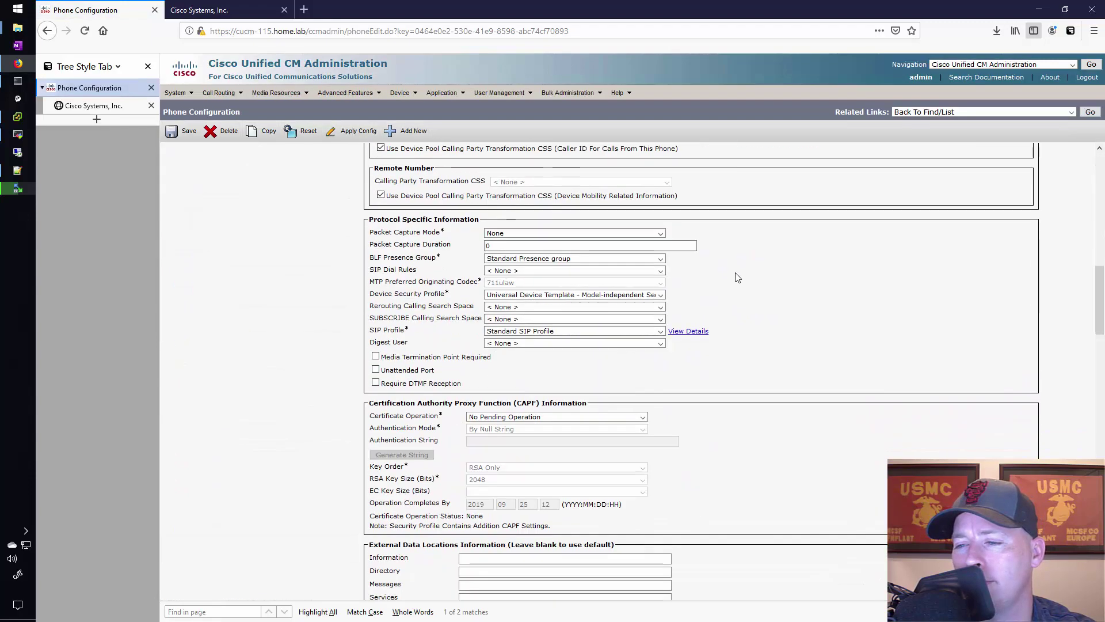
pyautogui.scroll(-20, 737, 277)
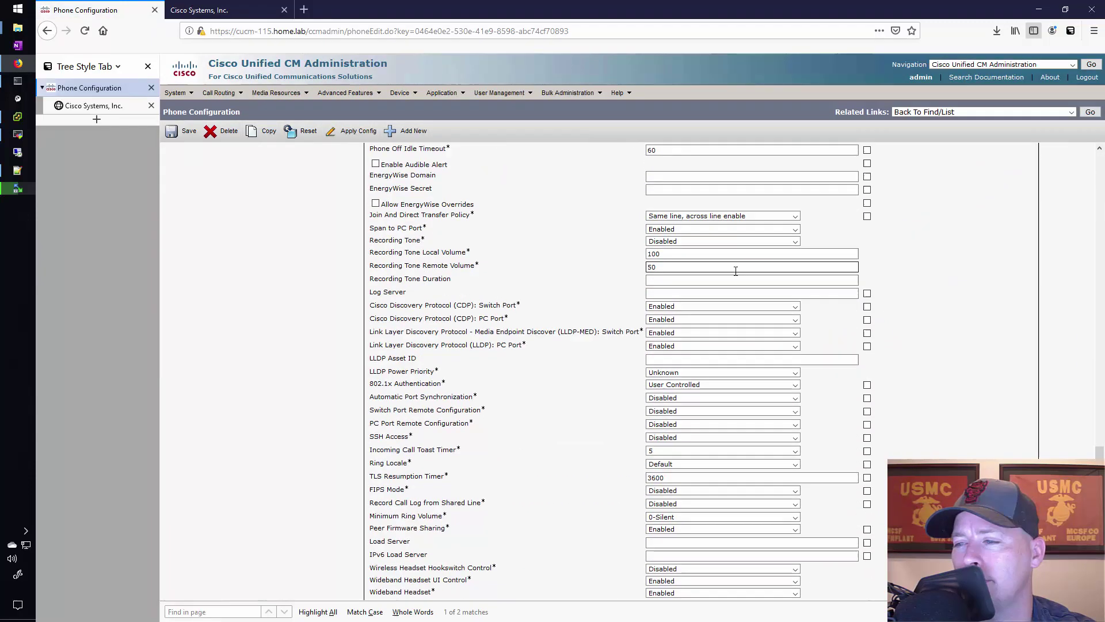
pyautogui.scroll(-2, 736, 275)
pyautogui.scroll(2, 736, 271)
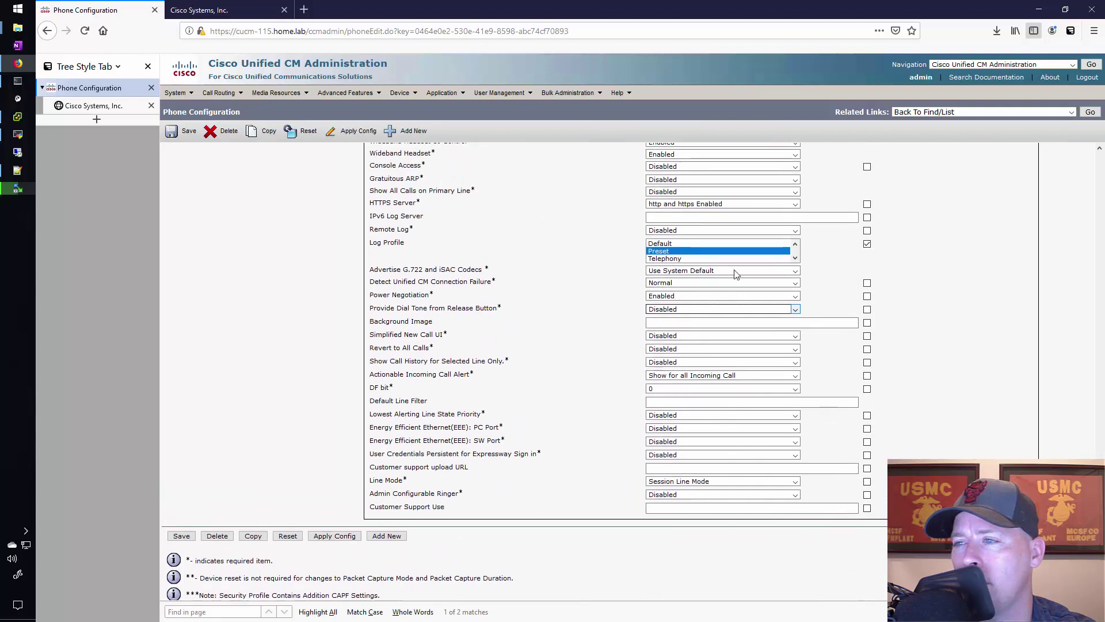
pyautogui.scroll(-1, 667, 254)
pyautogui.hotkey('shift', 'Down')
pyautogui.hotkey('shift', 'Down')
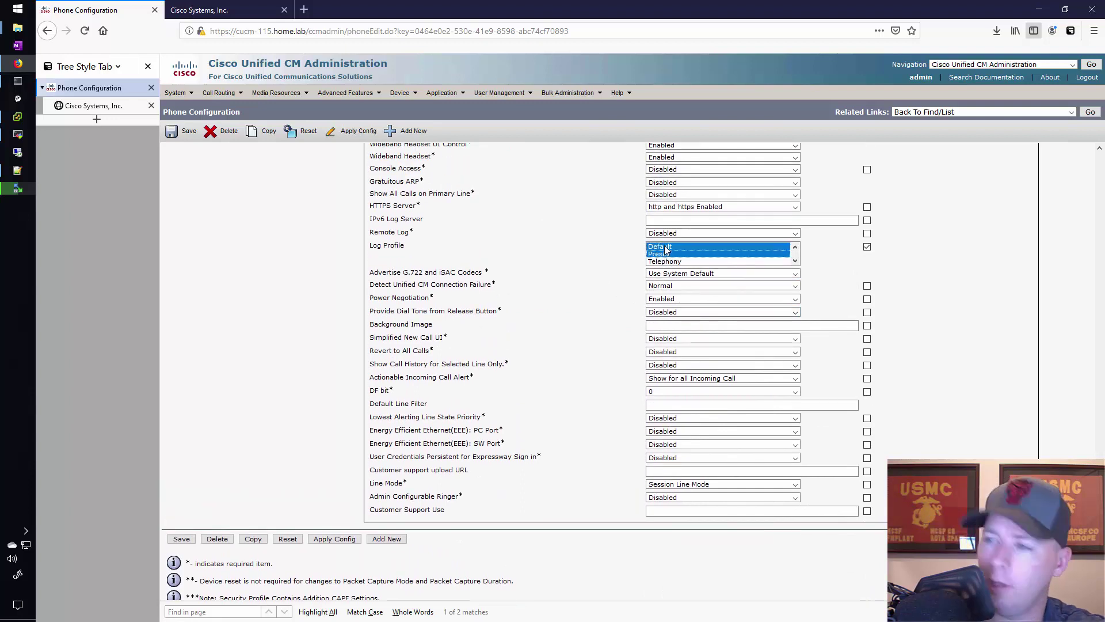
pyautogui.hotkey('shift', 'End')
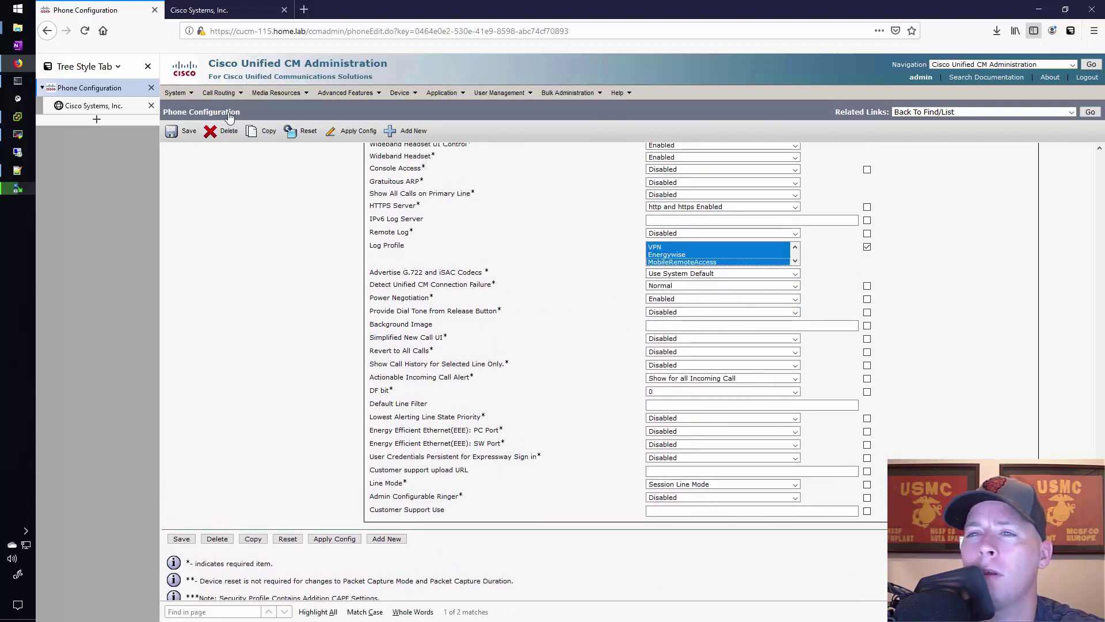
pyautogui.click(172, 136)
pyautogui.click(688, 274)
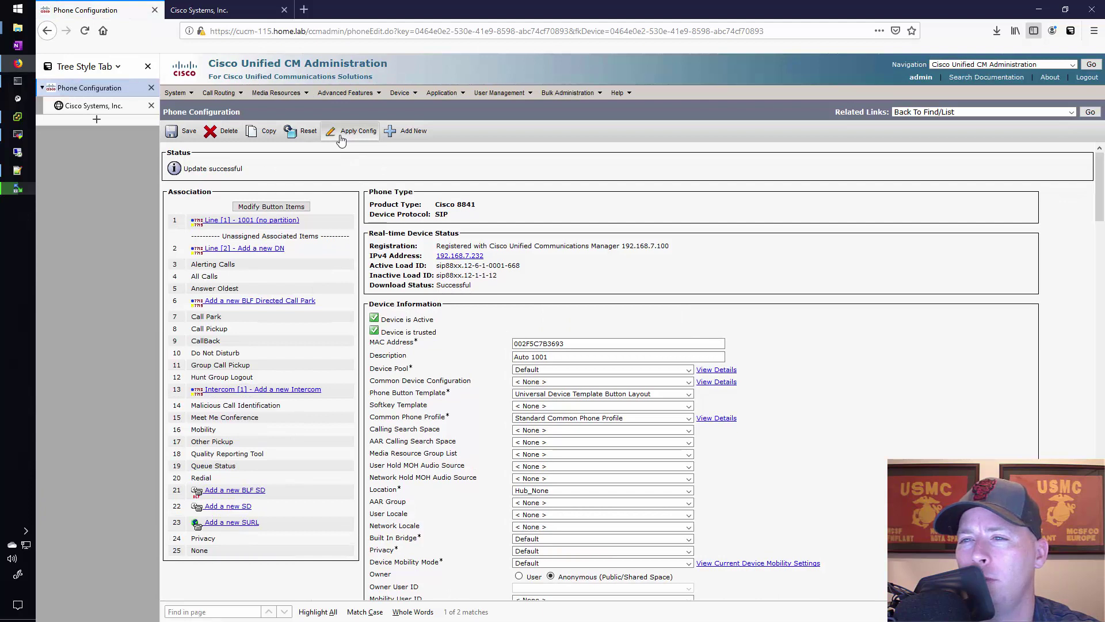
# Step: Apply the saved configuration to the phone and reset it
pyautogui.click(341, 140)
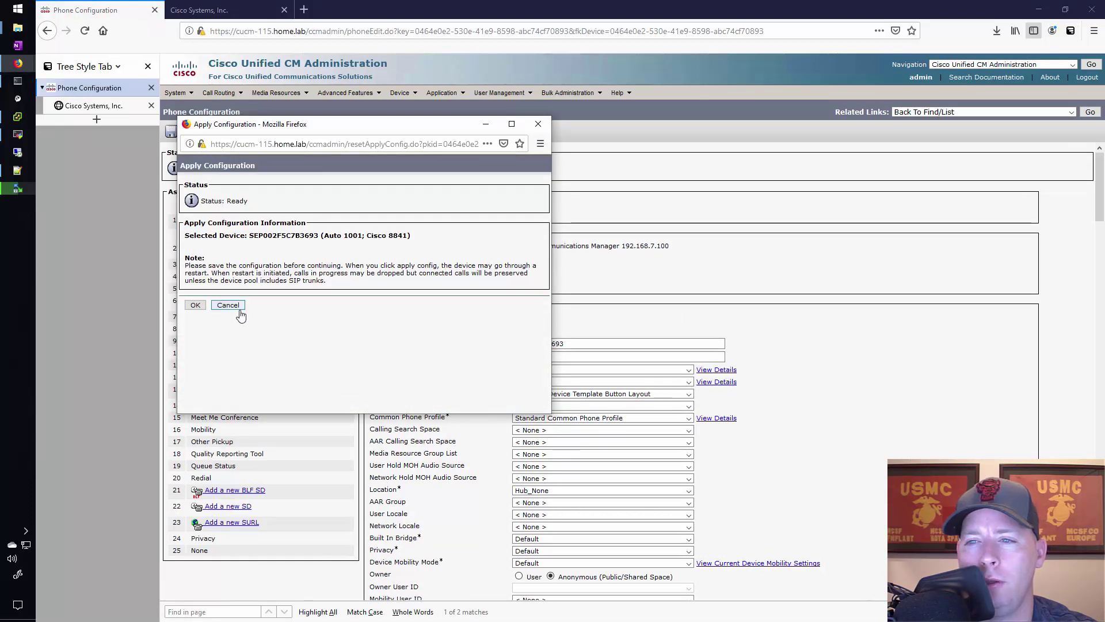
pyautogui.click(194, 307)
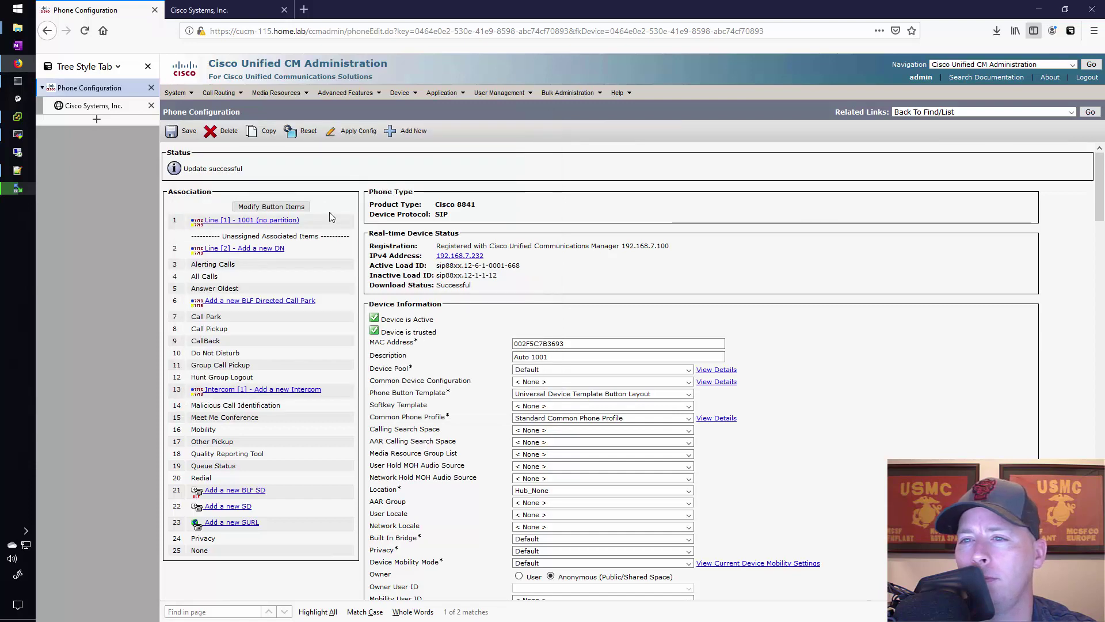
pyautogui.click(308, 133)
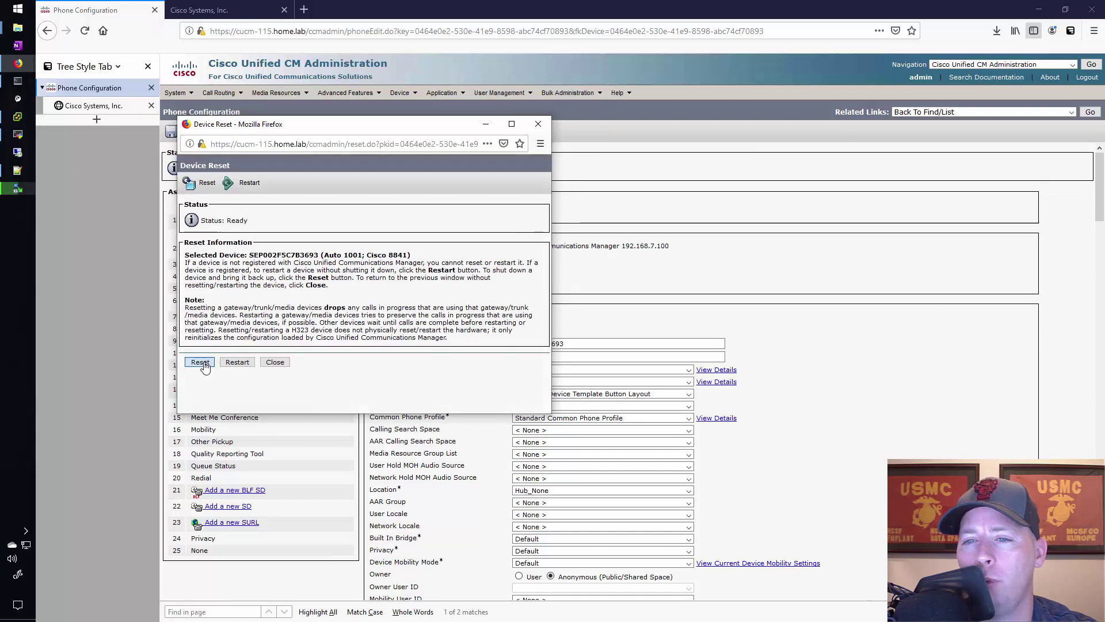
pyautogui.click(198, 362)
pyautogui.click(275, 363)
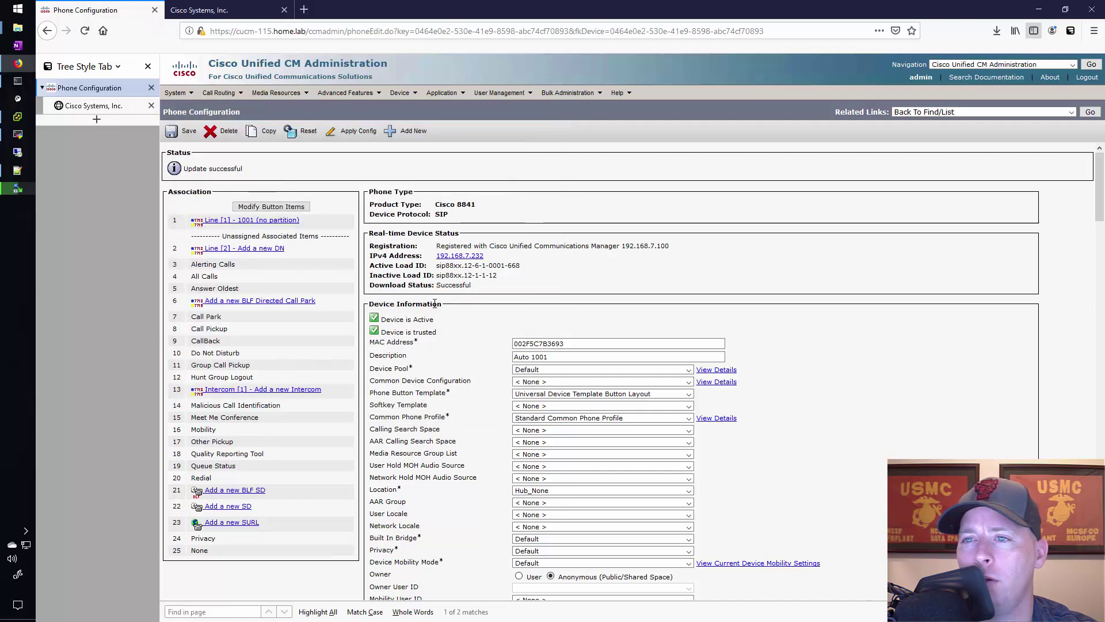
# Step: Confirm in the phone list that the phone is Registered at 192.168.7.100
pyautogui.click(1090, 112)
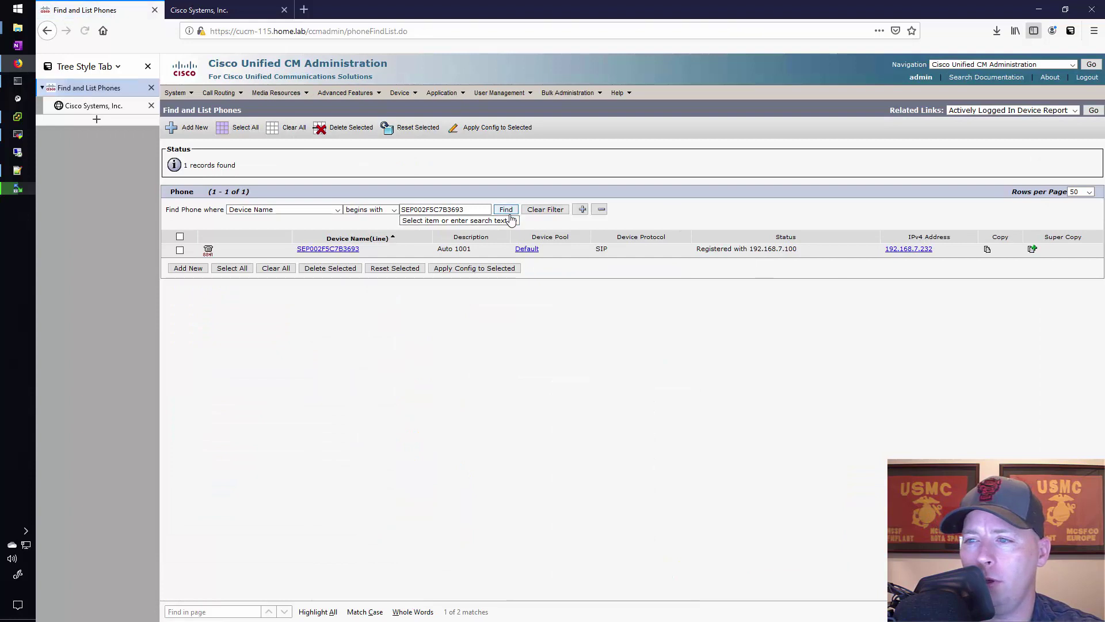
pyautogui.click(510, 213)
pyautogui.click(507, 210)
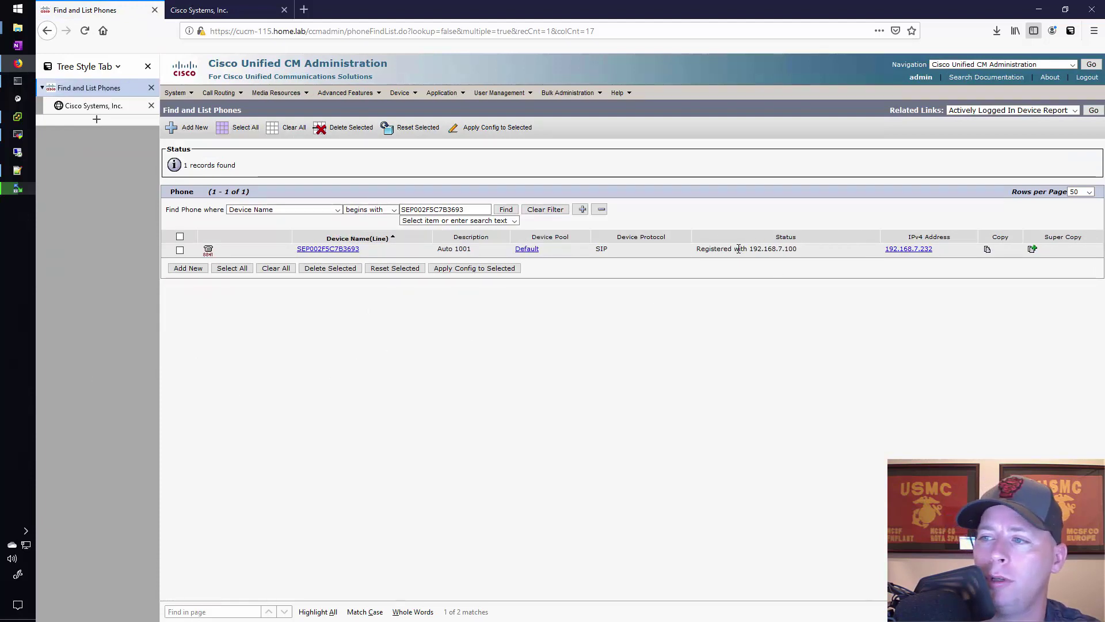
pyautogui.tripleClick(740, 250)
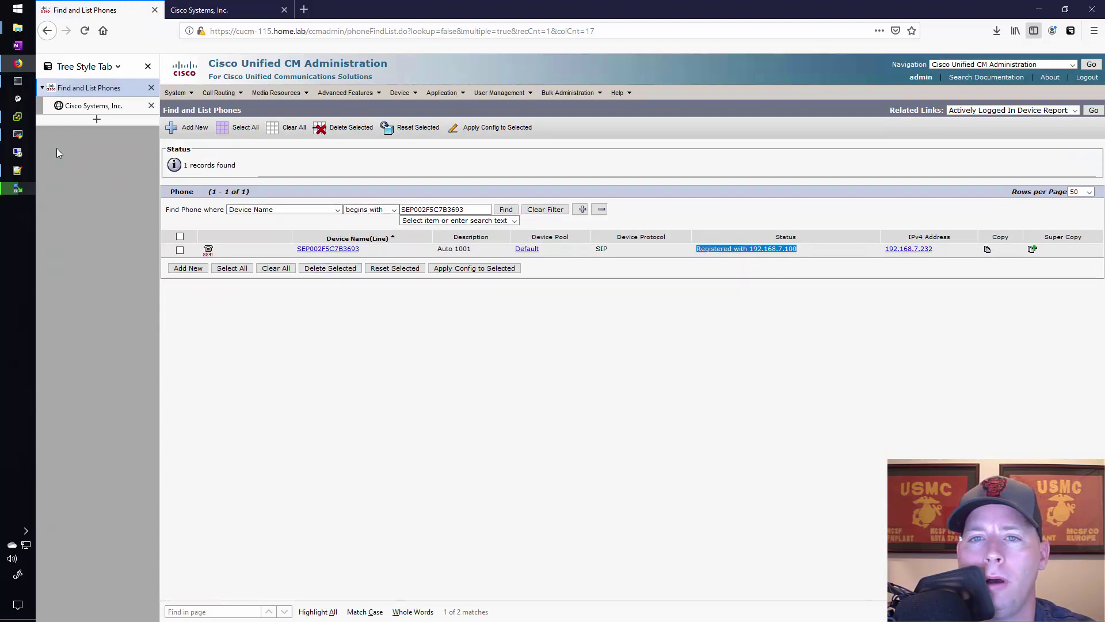
pyautogui.click(18, 134)
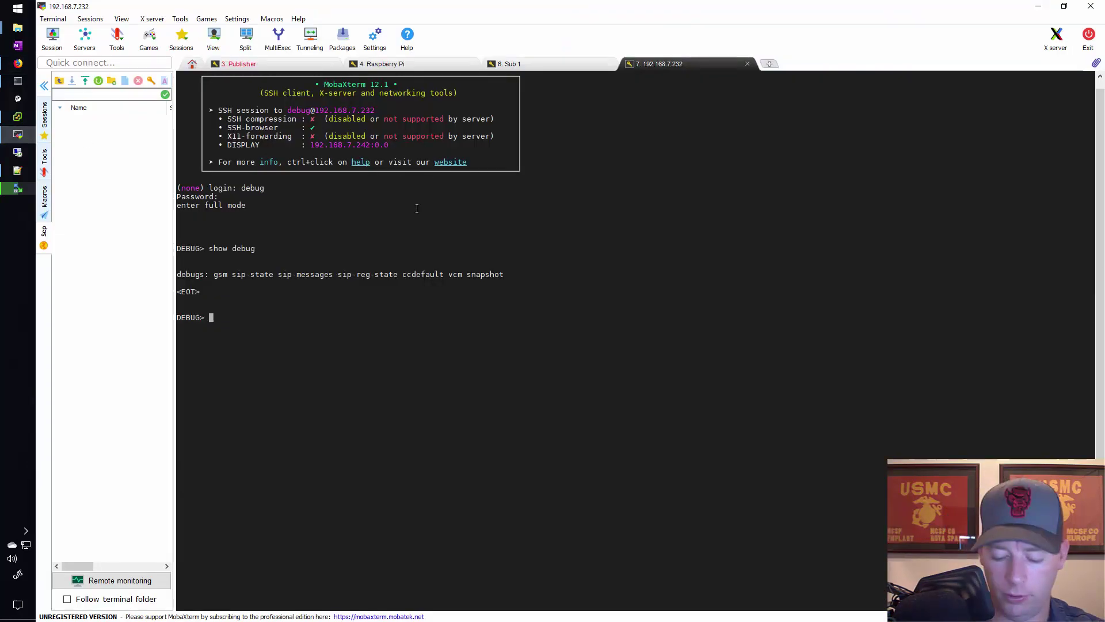
# Step: Run 'show debug' again at a fresh DEBUG> prompt to list ccapp, sip-task and config-app
pyautogui.press('Return')
pyautogui.write('show debug')
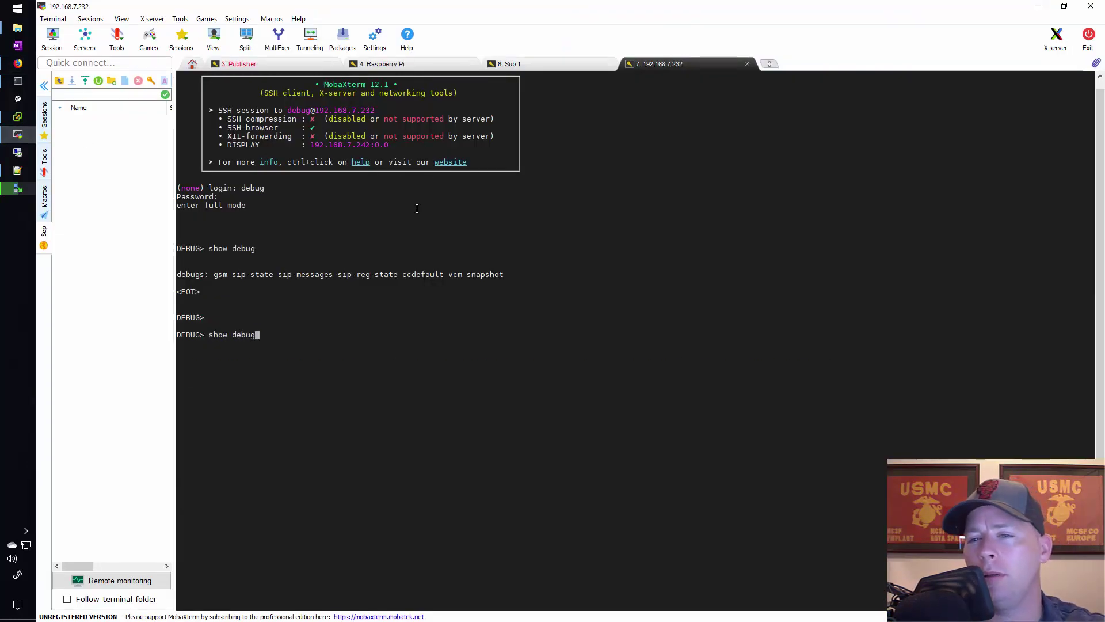
pyautogui.press('Return')
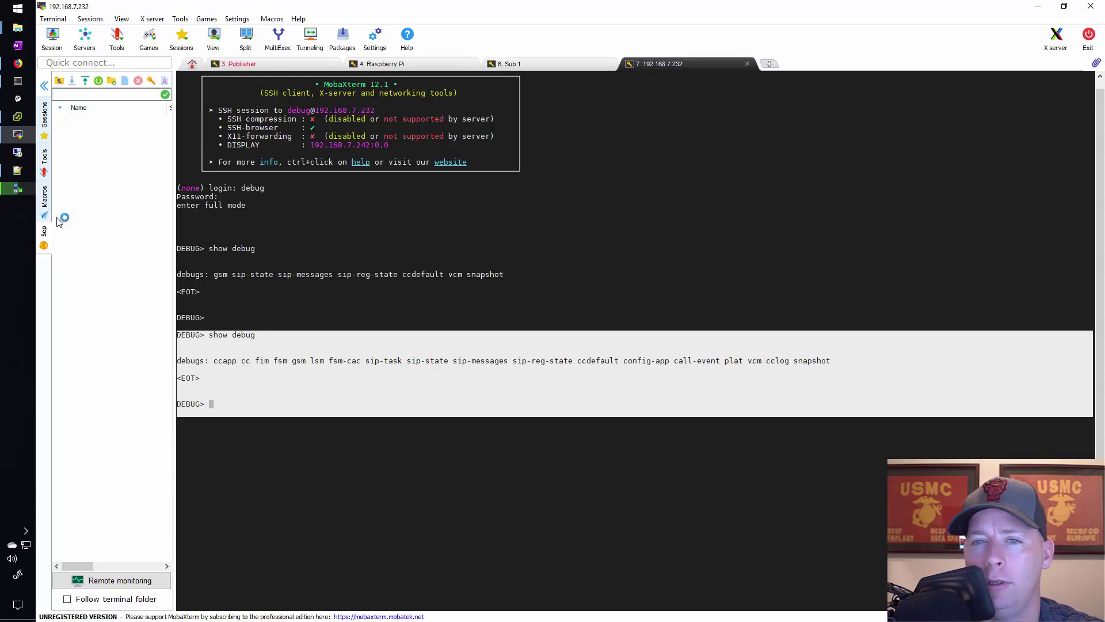
pyautogui.click(8, 173)
# Step: Paste the second show debug output and highlight line 4's debug list with the 1st style token
pyautogui.write('DEBUG> show debug   debugs: ccapp cc fim fsm gsm lsm fsm-cac sip-task sip-state sip-messages sip-reg-state ccdefault config-app call-event plat vcm cclog snapshot  <EOT>   DEBUG>')
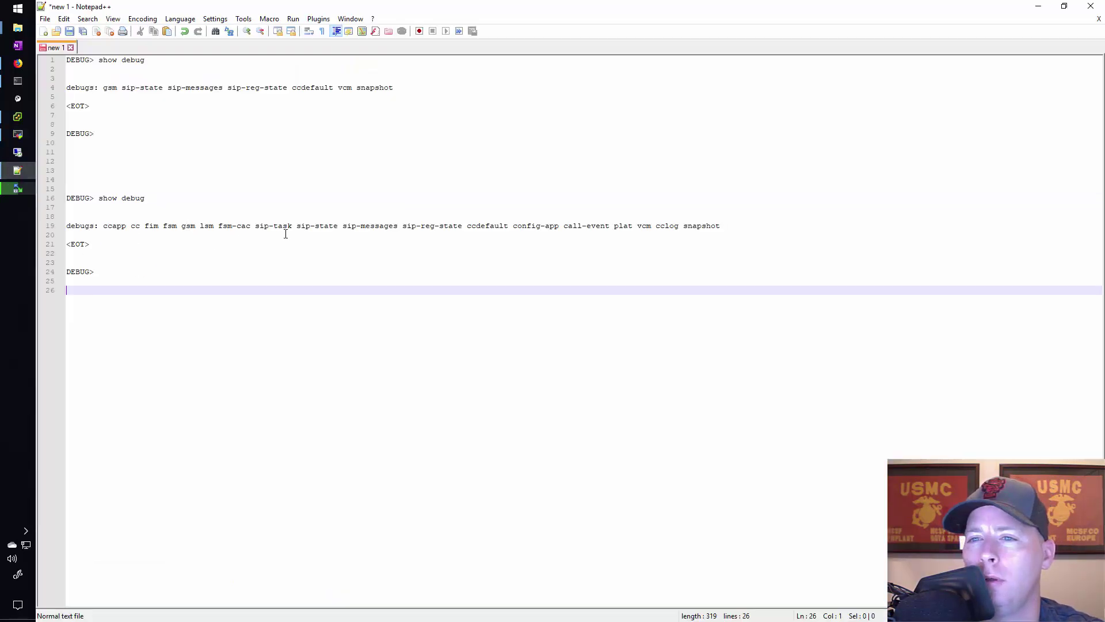
pyautogui.moveTo(392, 85); pyautogui.dragTo(101, 88)
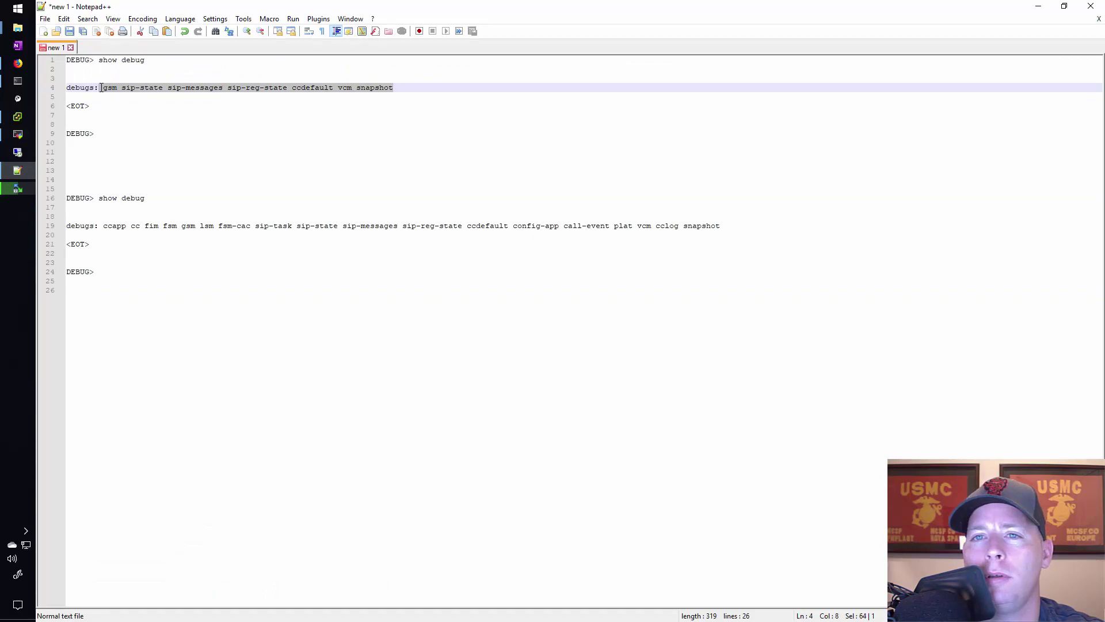
pyautogui.rightClick(117, 87)
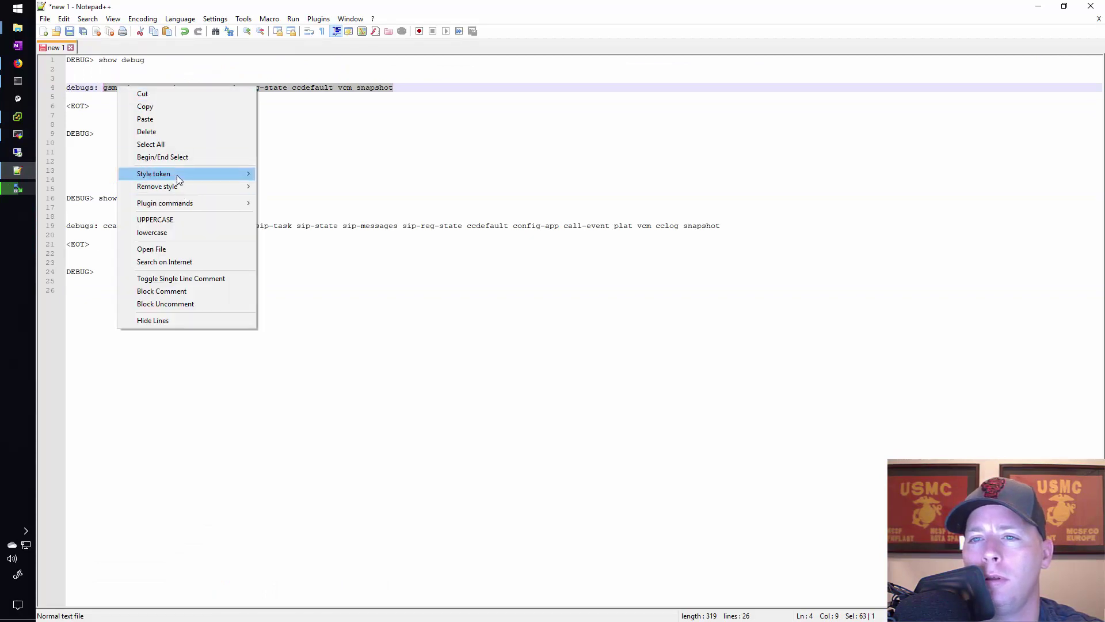
pyautogui.moveTo(178, 173)
pyautogui.click(295, 174)
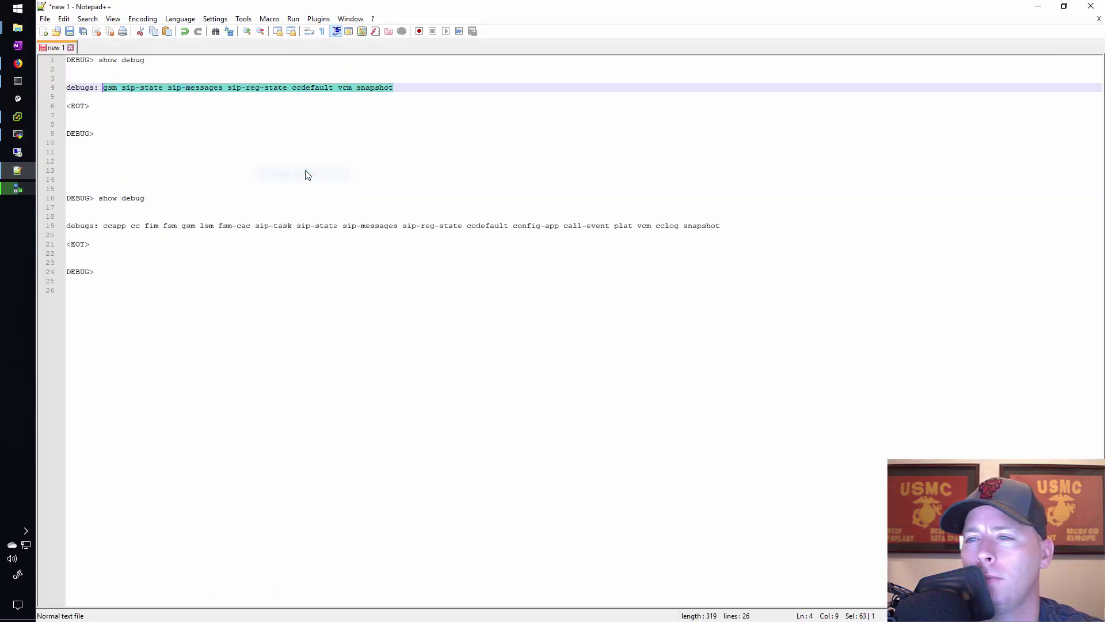
pyautogui.click(288, 225)
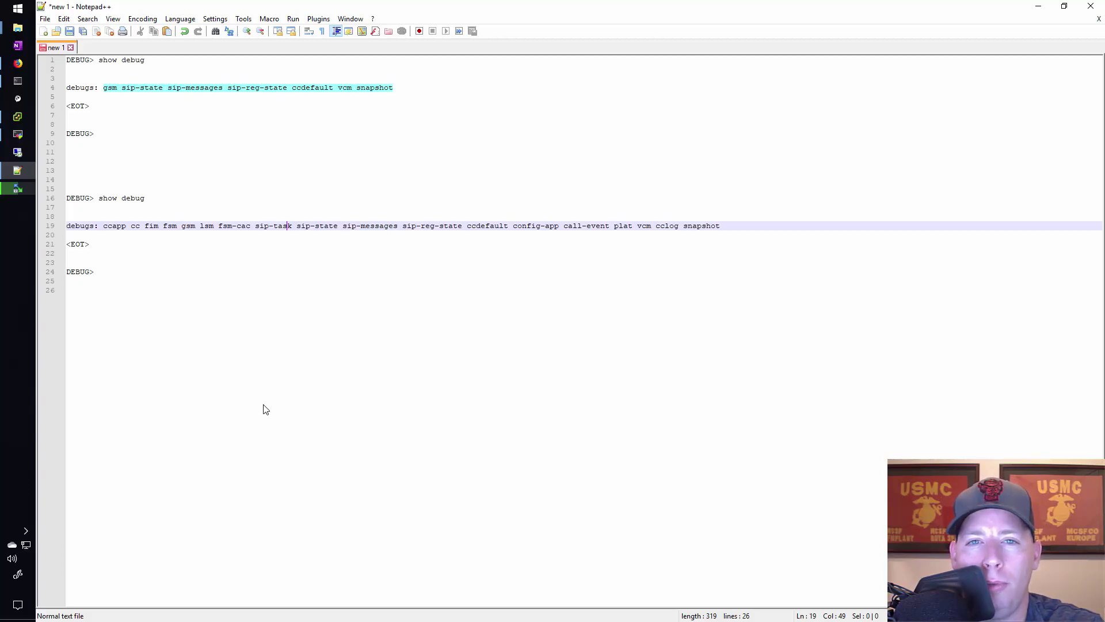
# Step: On the phone's web page, open Console logs and generate a new problem report
pyautogui.click(18, 63)
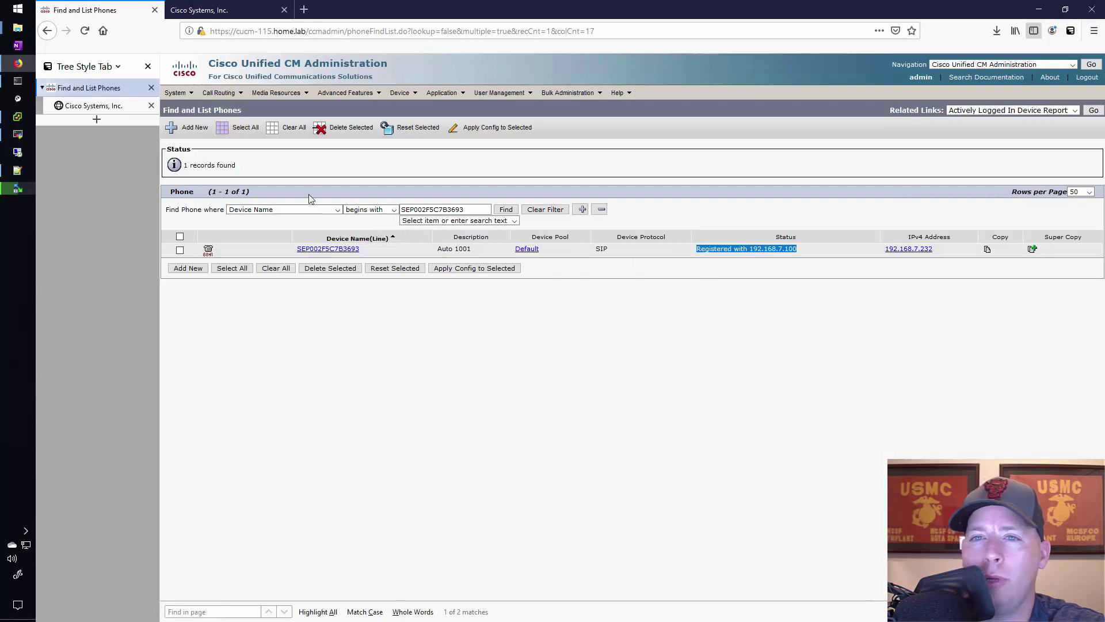
pyautogui.hotkey('ctrl', 'Tab')
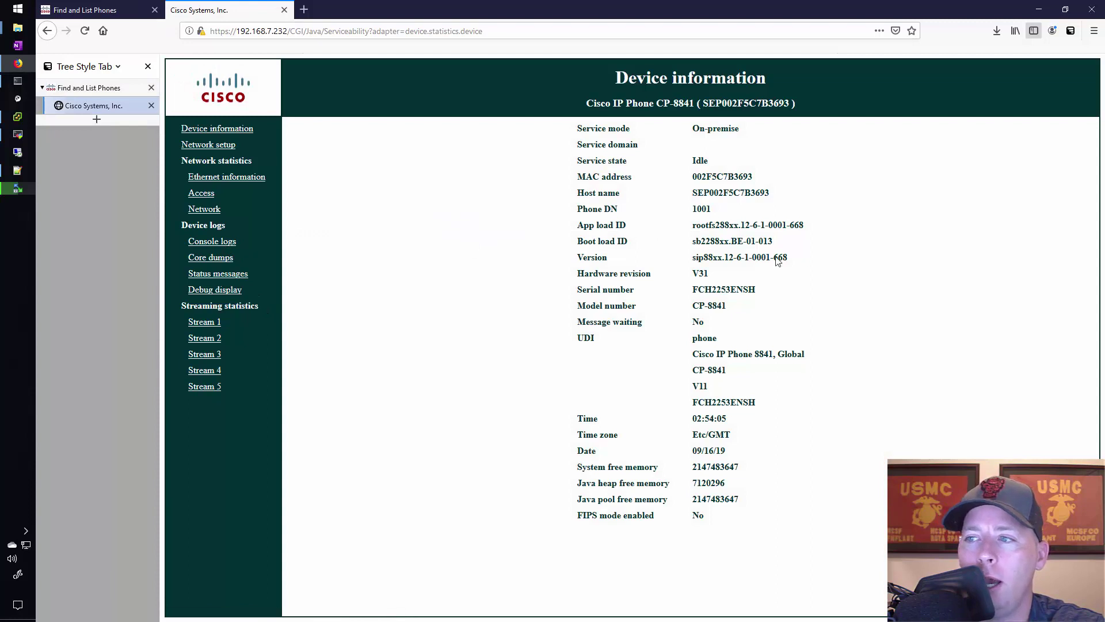
pyautogui.moveTo(725, 259); pyautogui.dragTo(753, 259)
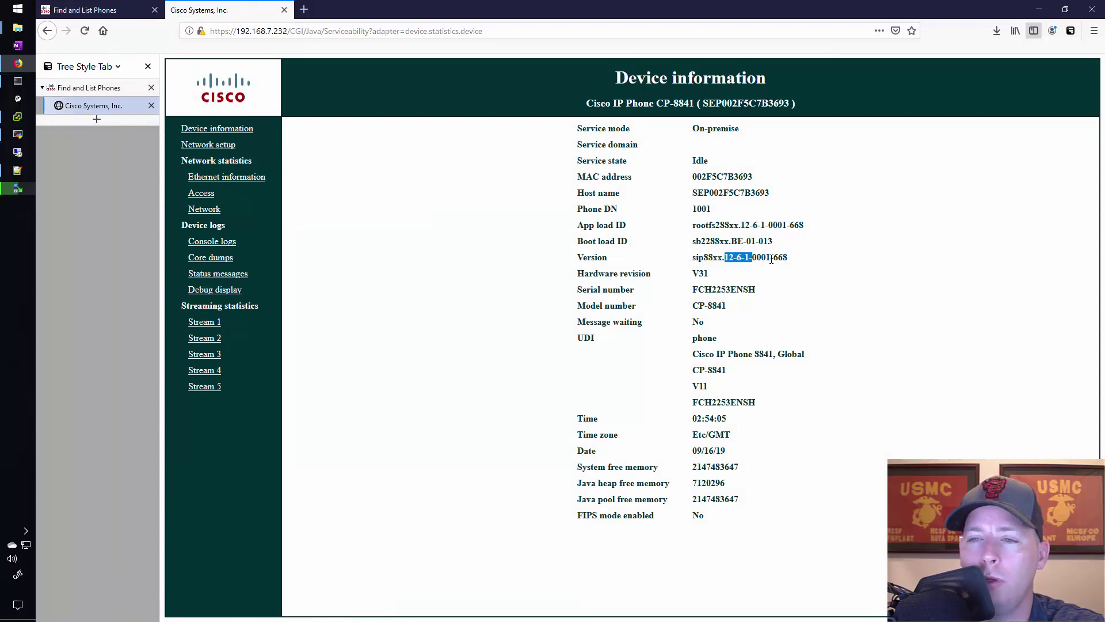
pyautogui.click(215, 246)
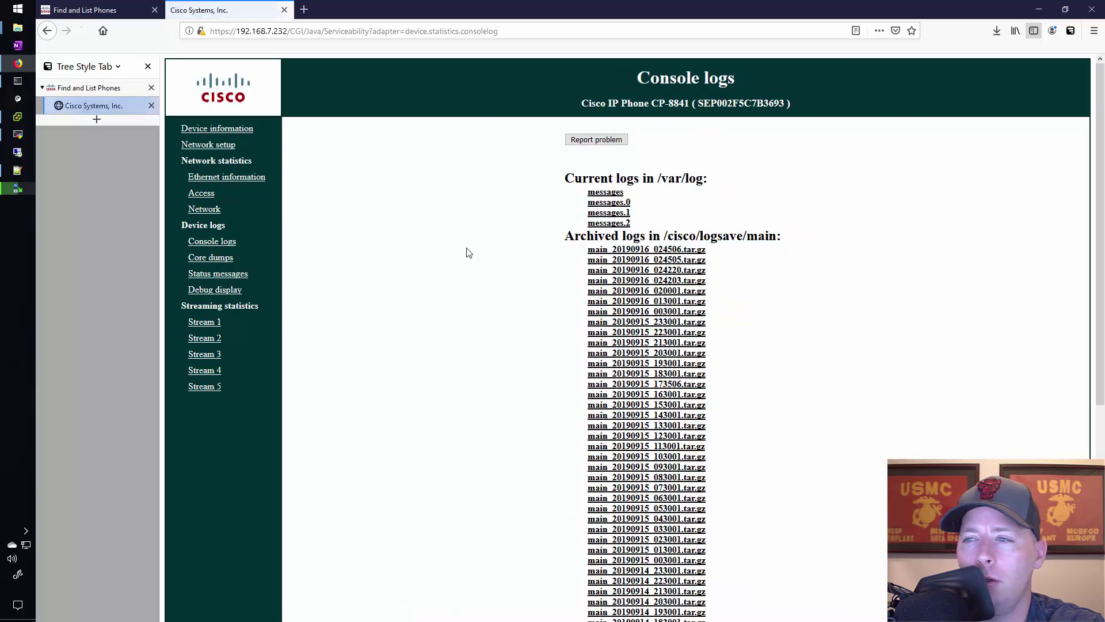
pyautogui.click(607, 141)
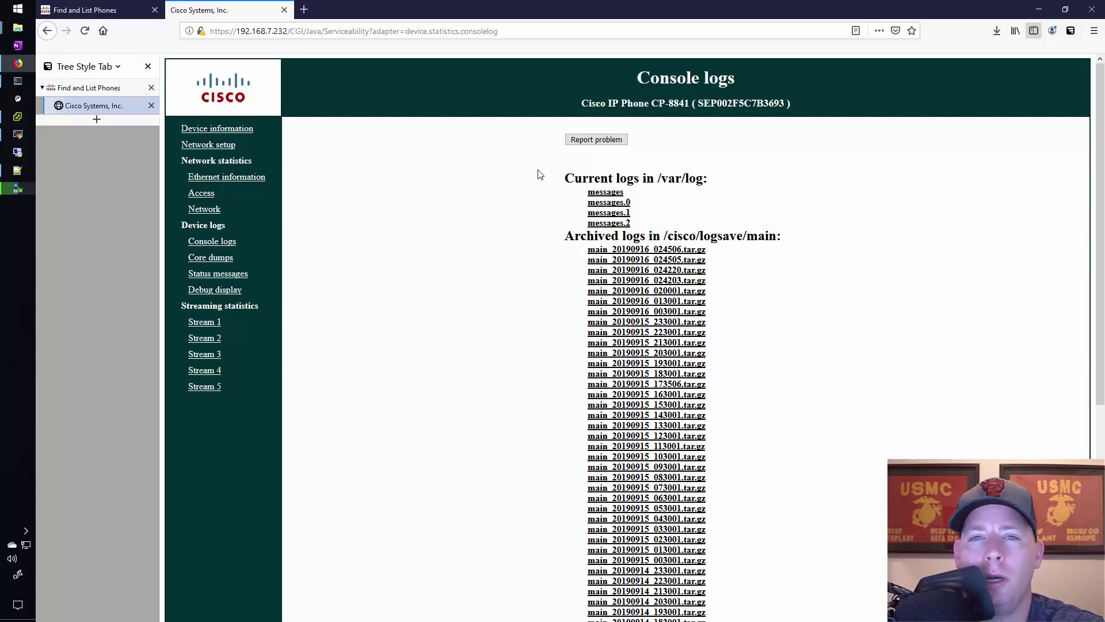
pyautogui.scroll(-5, 540, 175)
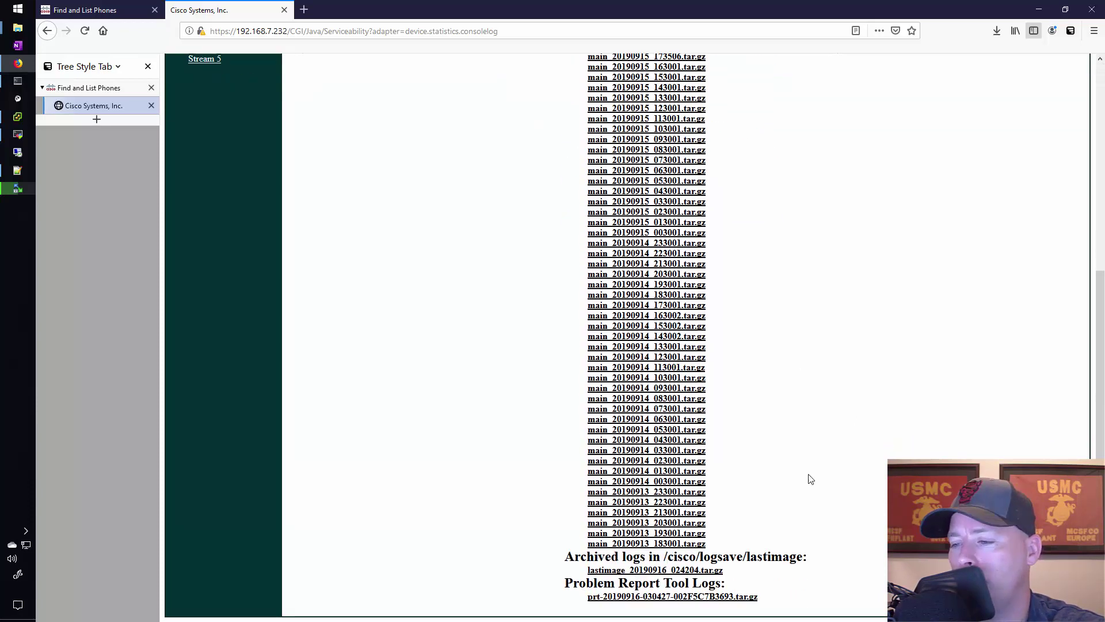
pyautogui.click(738, 596)
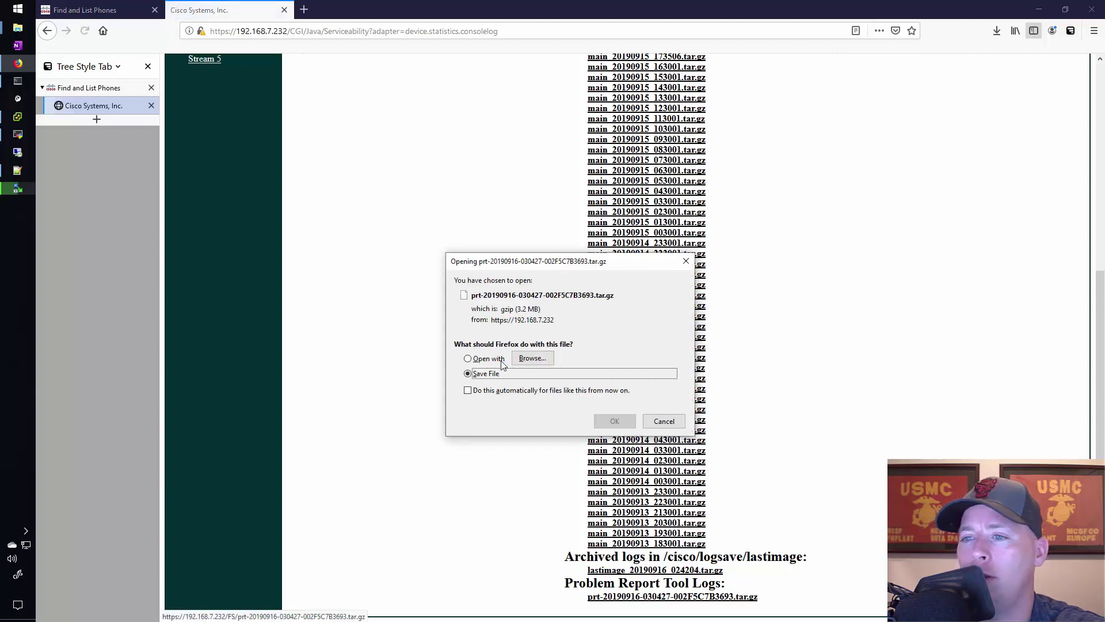
pyautogui.click(614, 421)
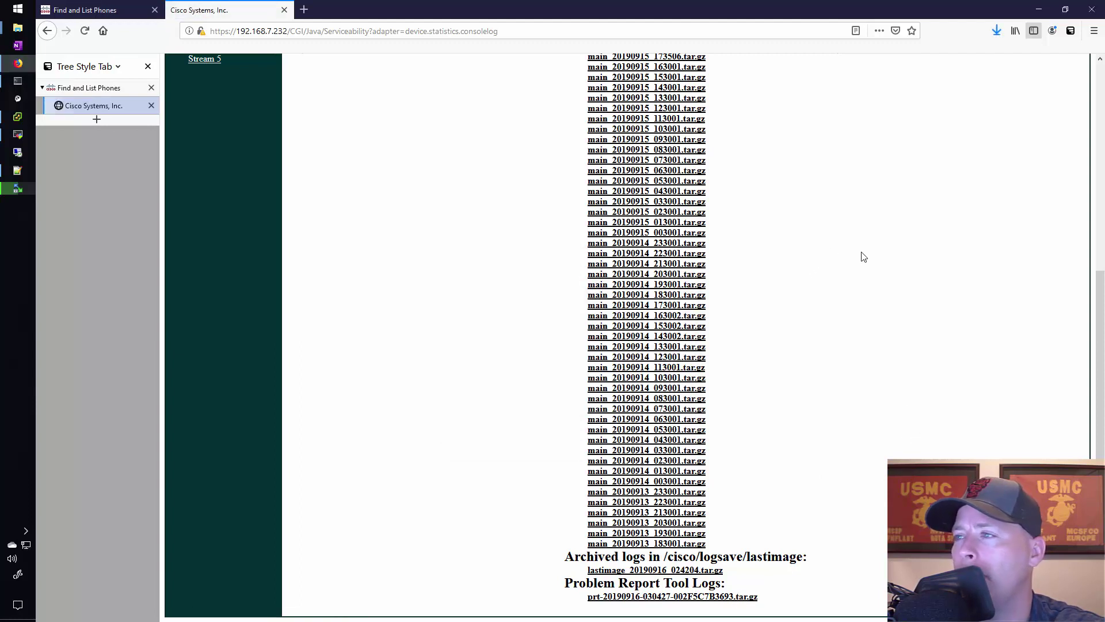
pyautogui.click(996, 31)
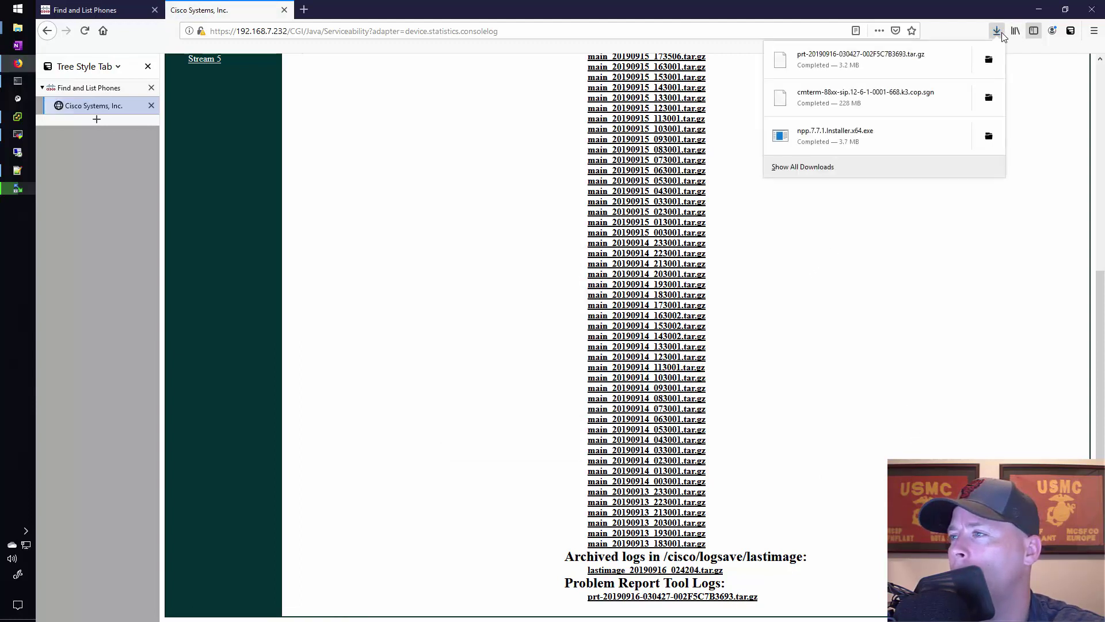
pyautogui.click(990, 61)
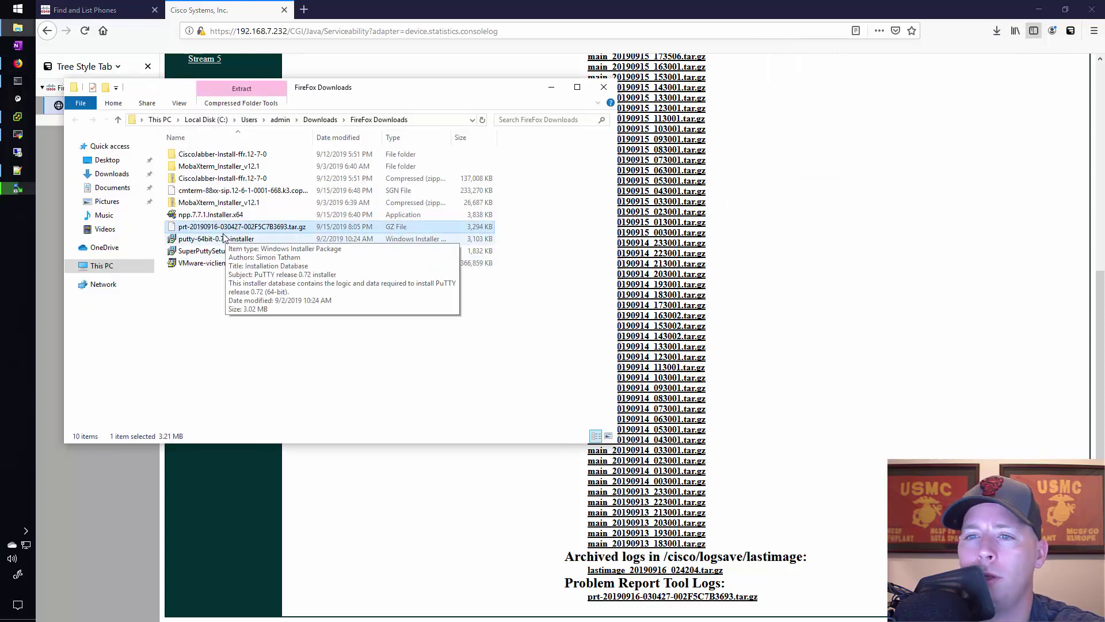
# Step: Reopen the FireFox Downloads folder from the browser's download list and bring up the PRT archive's file actions
pyautogui.rightClick(194, 231)
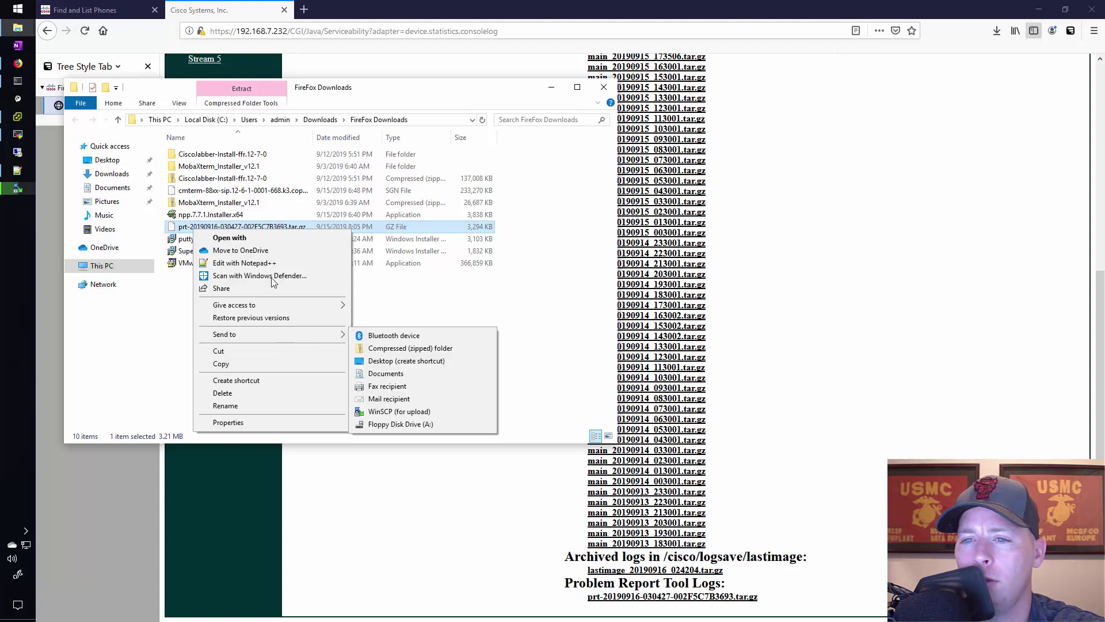
pyautogui.moveTo(277, 328)
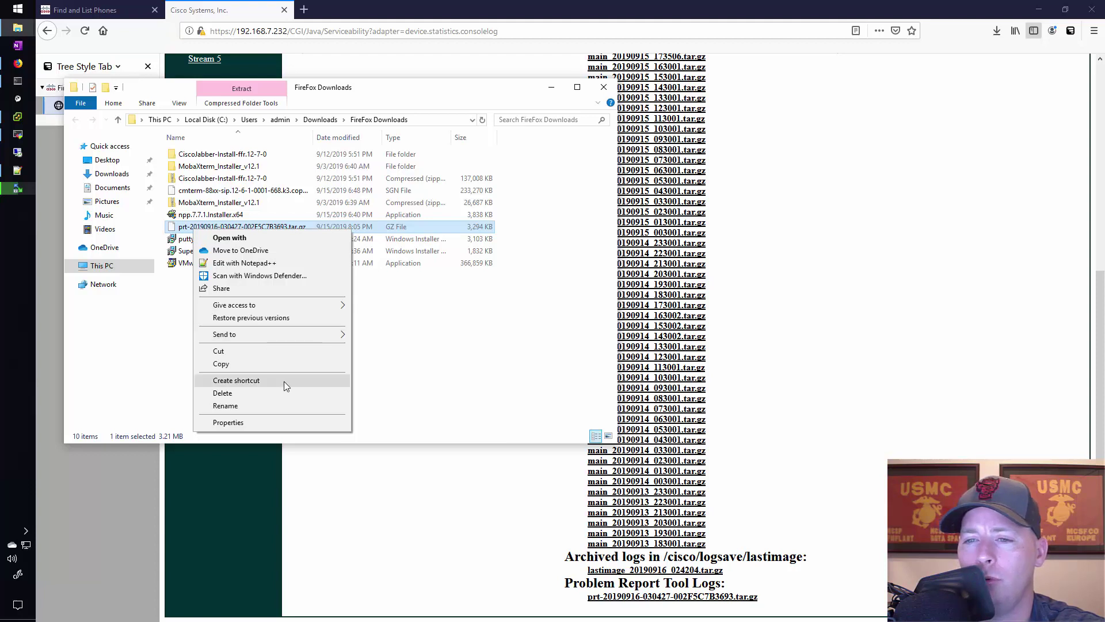
pyautogui.click(332, 228)
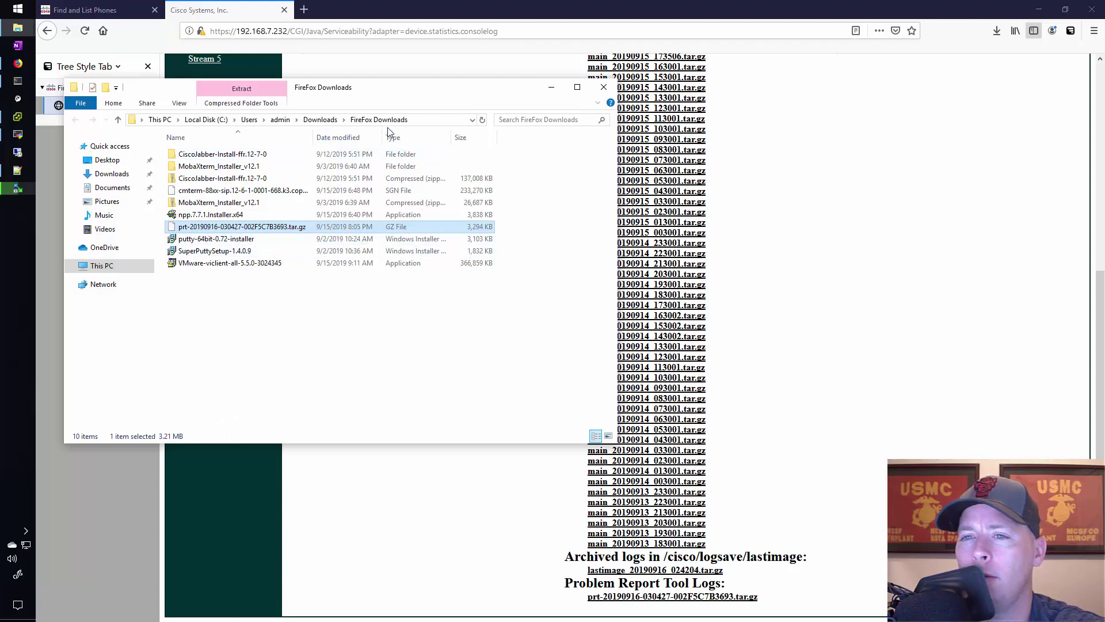
pyautogui.click(998, 33)
pyautogui.click(1000, 38)
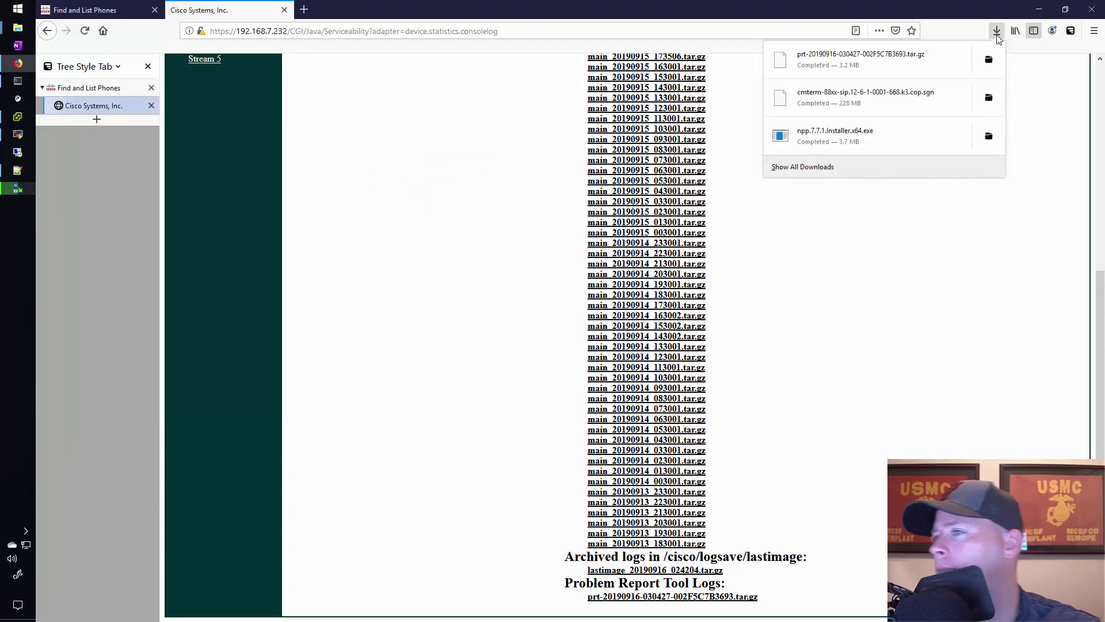
pyautogui.click(993, 60)
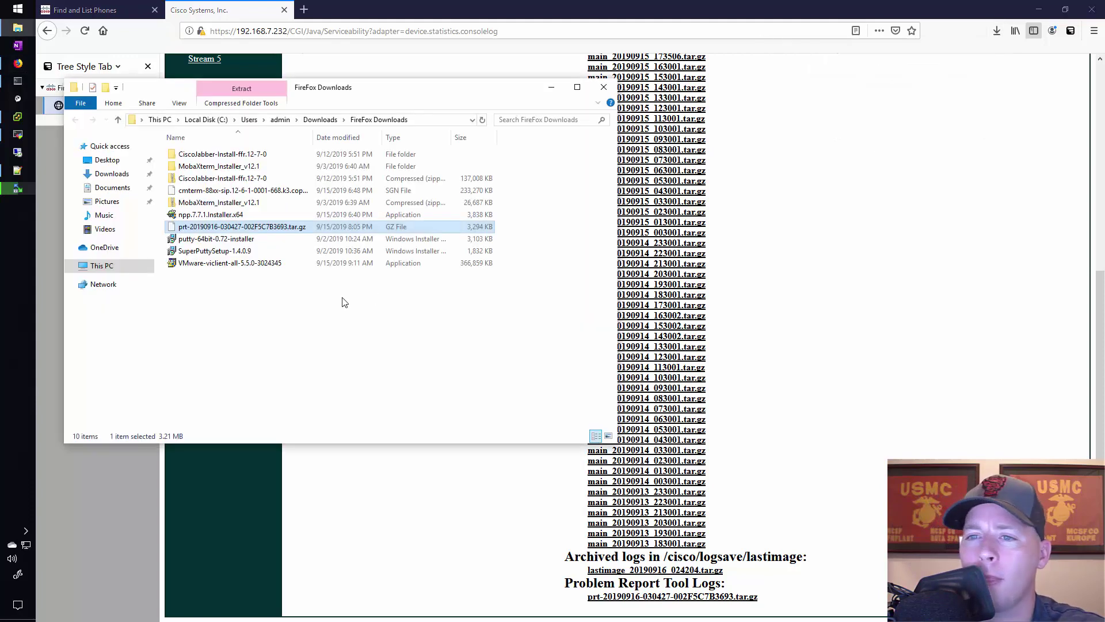
pyautogui.rightClick(213, 230)
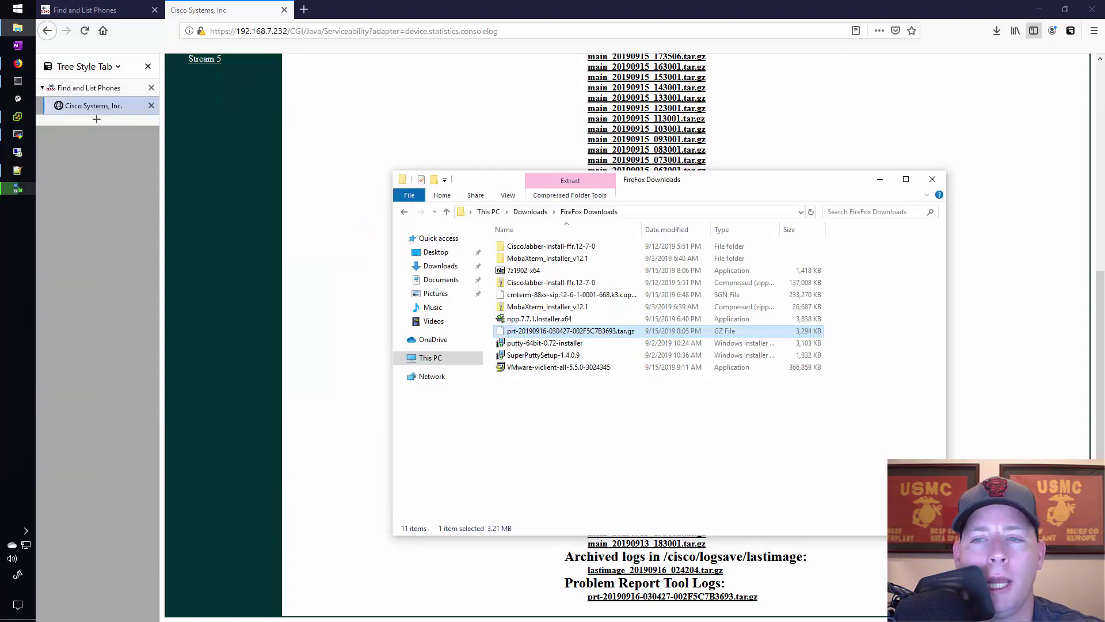
# Step: Extract the PRT .tar.gz with 7-Zip into its own folder and open it
pyautogui.rightClick(577, 333)
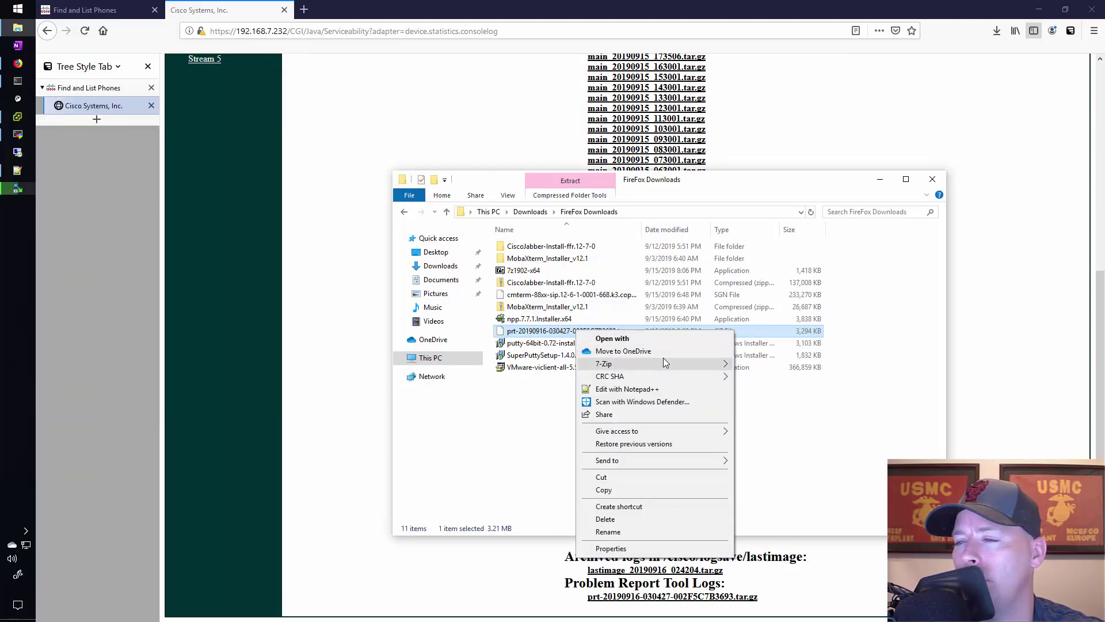
pyautogui.moveTo(714, 364)
pyautogui.click(801, 419)
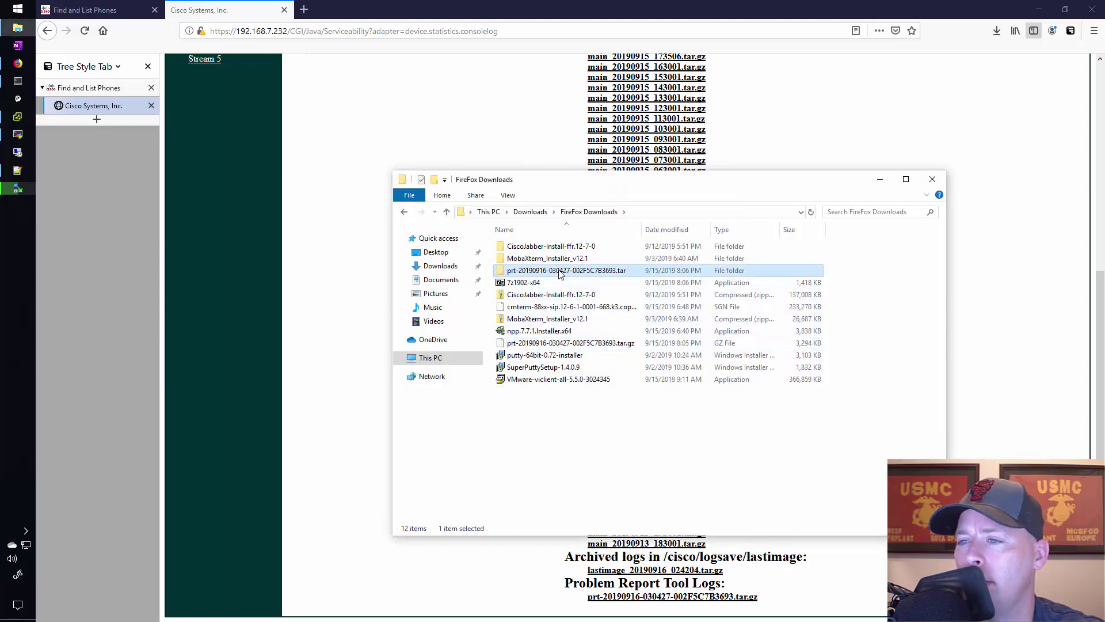
pyautogui.doubleClick(561, 271)
pyautogui.click(551, 248)
pyautogui.rightClick(551, 250)
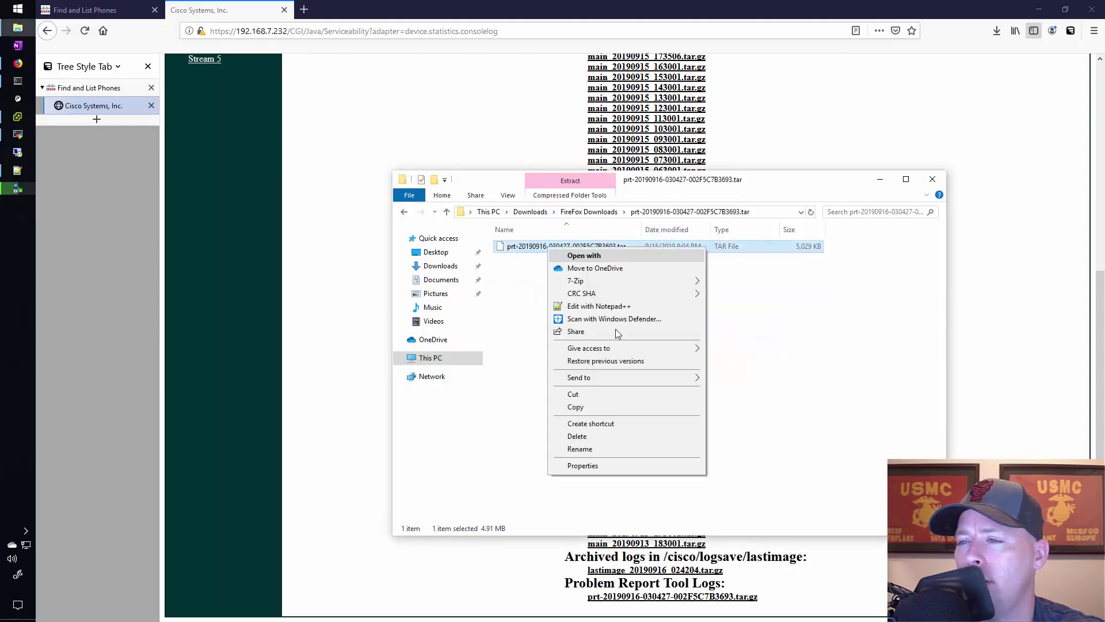
pyautogui.moveTo(621, 282)
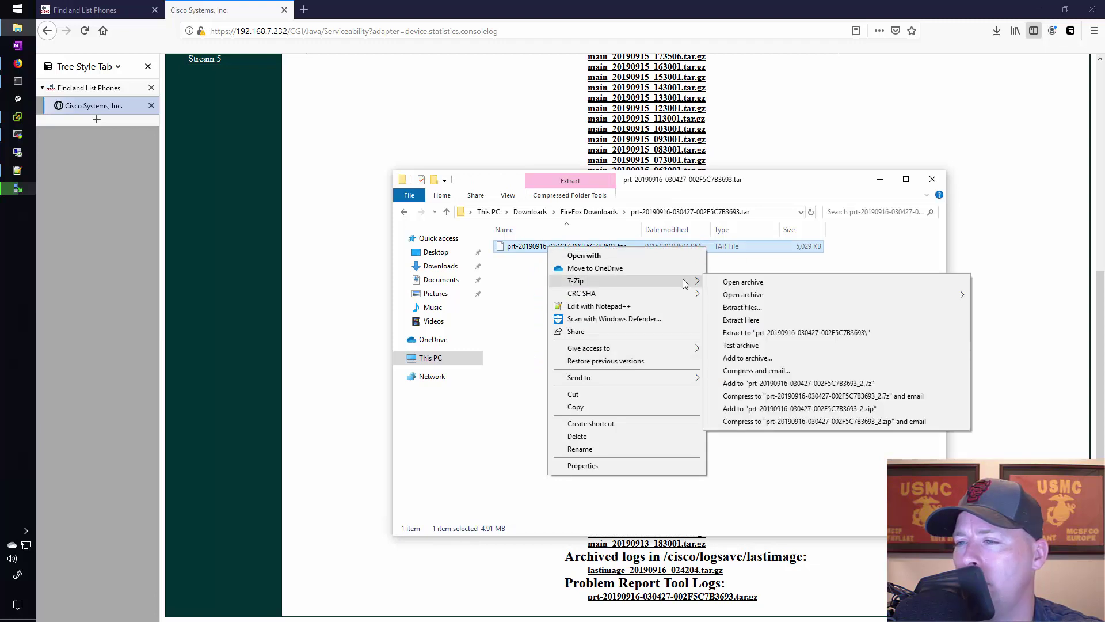
pyautogui.click(806, 330)
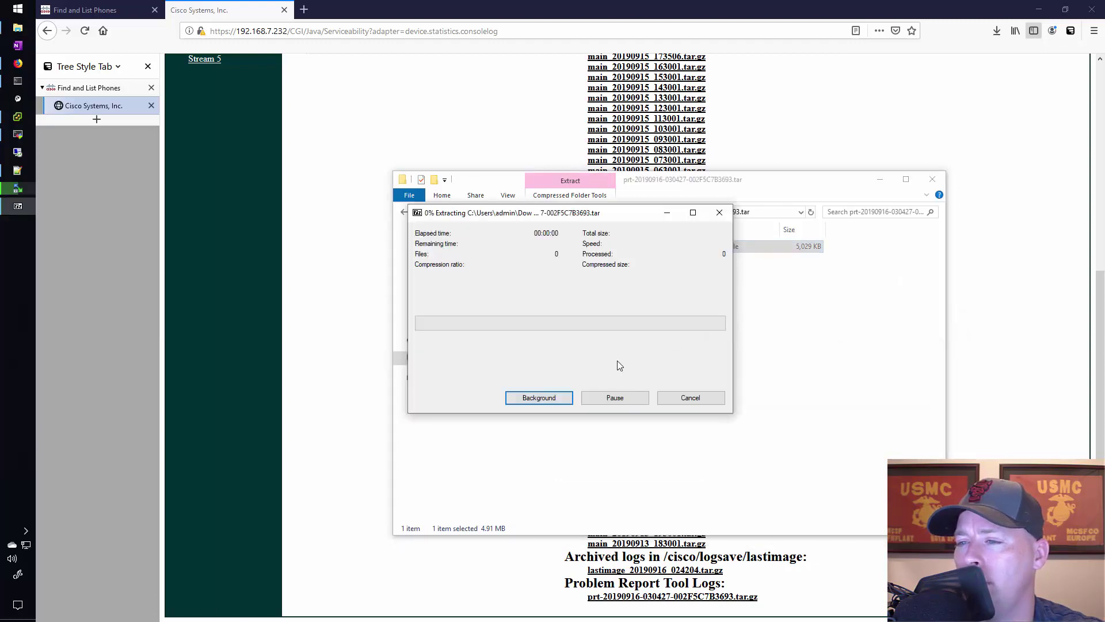
pyautogui.doubleClick(556, 248)
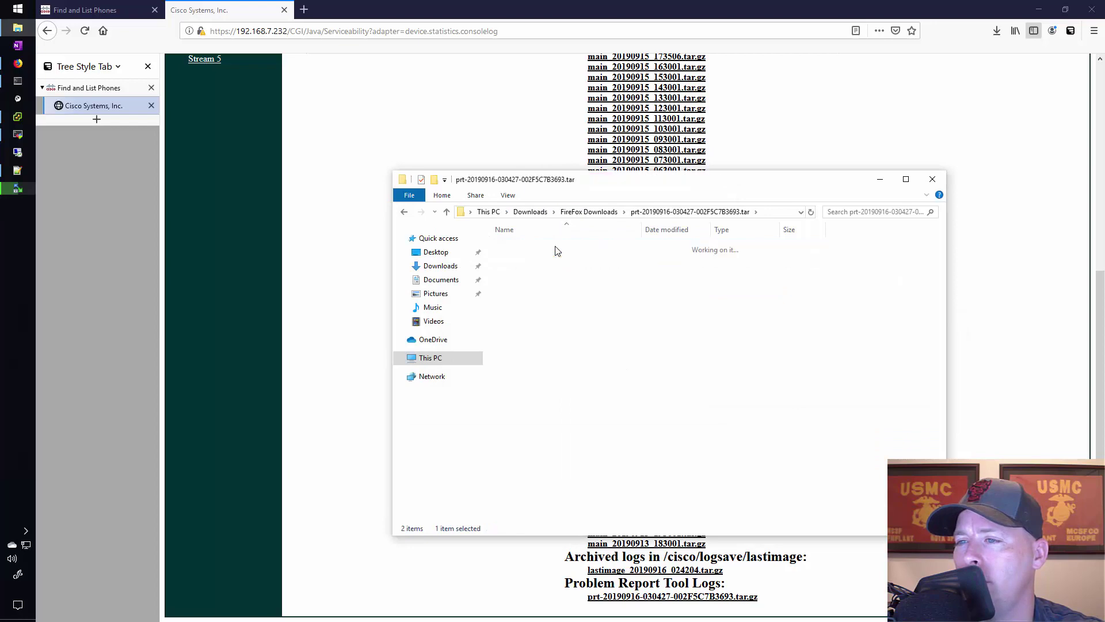
pyautogui.doubleClick(556, 251)
pyautogui.click(556, 259)
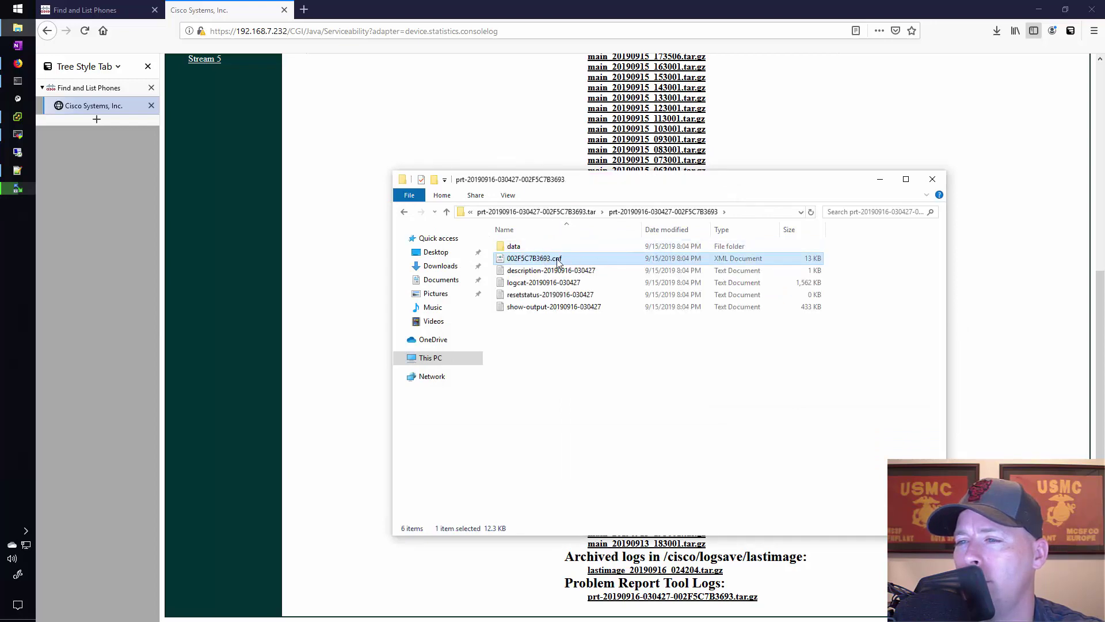
pyautogui.rightClick(554, 259)
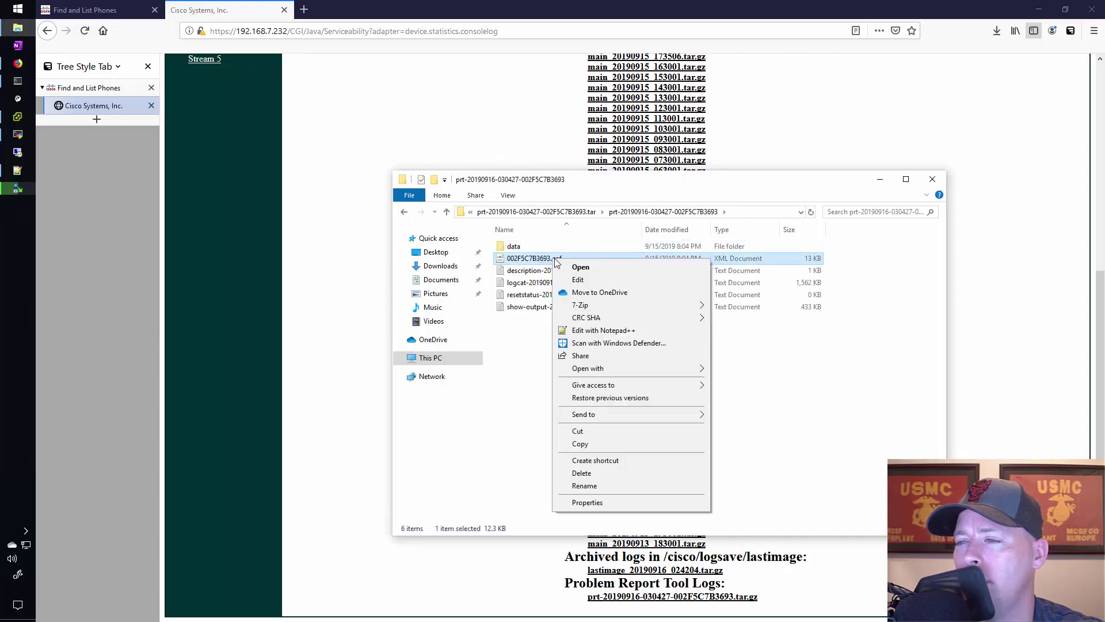
# Step: Open 002F5C7B3693.cnf.xml in Notepad++ and highlight its callManagerGroup tags showing 192.168.7.100
pyautogui.click(627, 332)
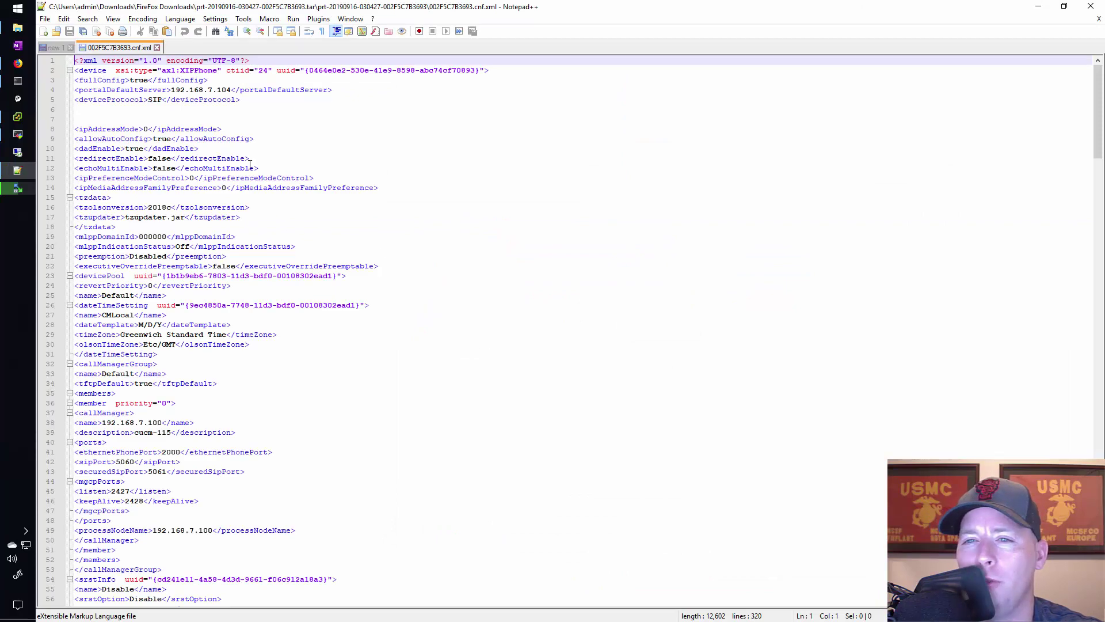
pyautogui.scroll(-10, 282, 161)
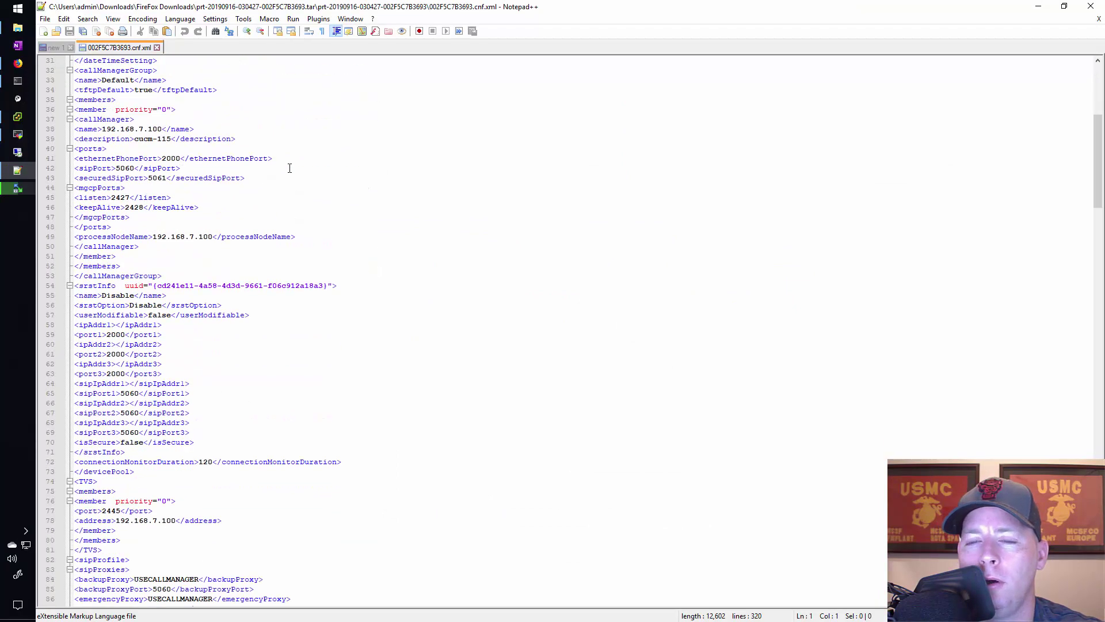
pyautogui.scroll(3, 299, 218)
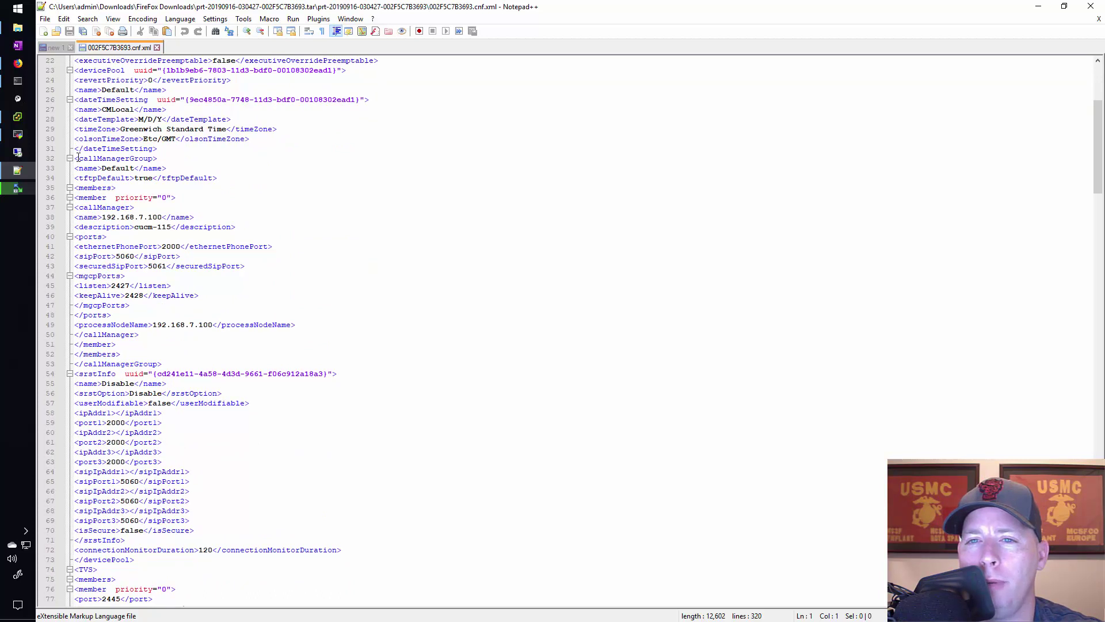
pyautogui.moveTo(78, 158); pyautogui.dragTo(101, 157)
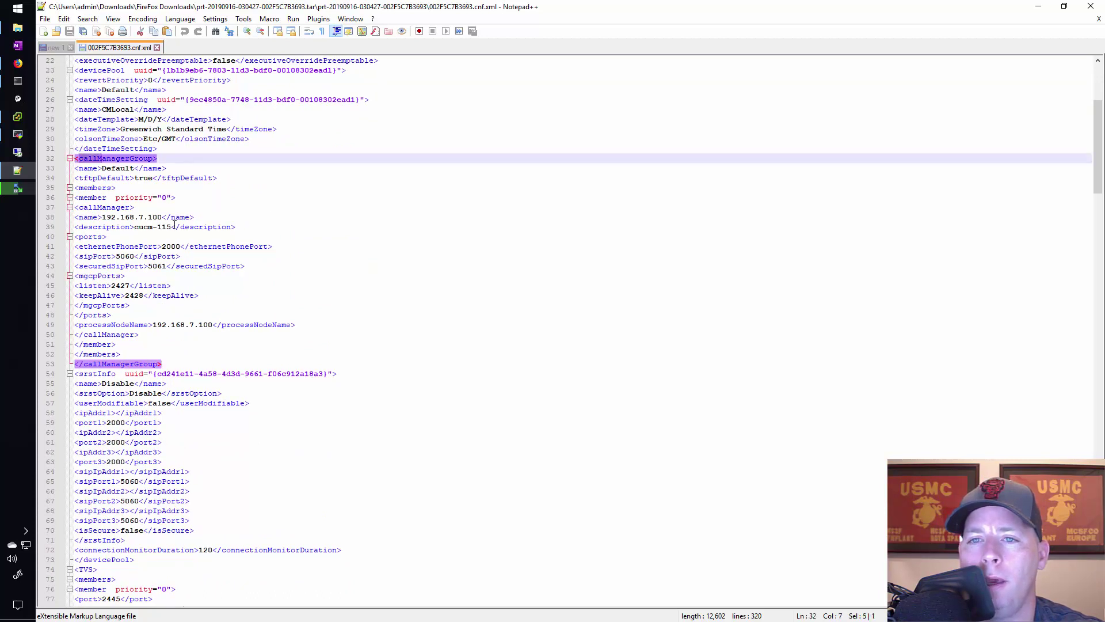
pyautogui.click(104, 207)
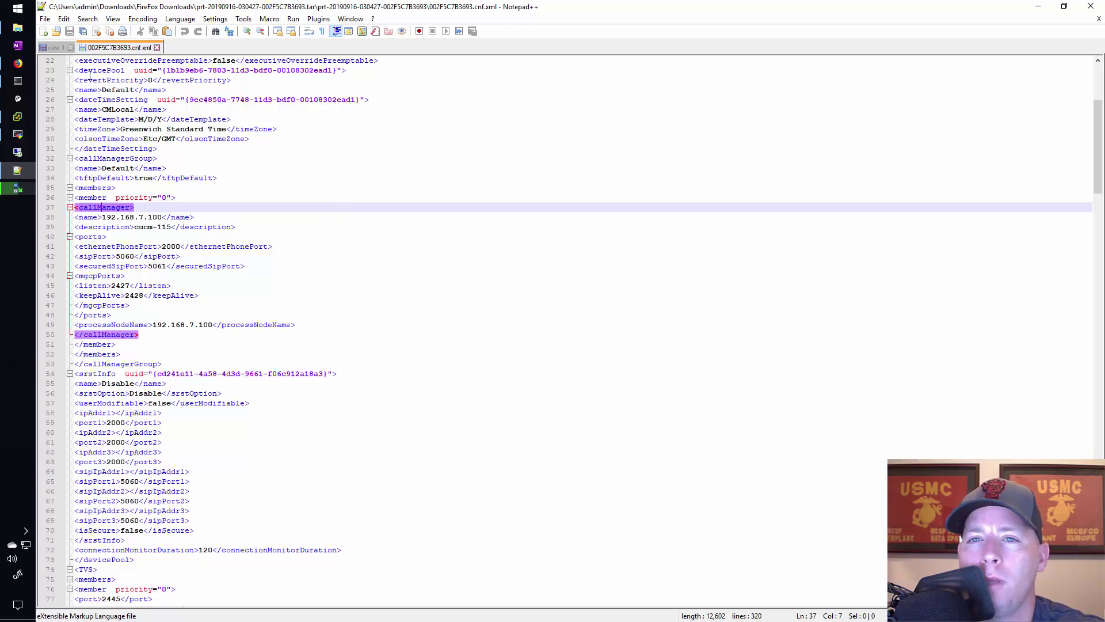
pyautogui.click(18, 62)
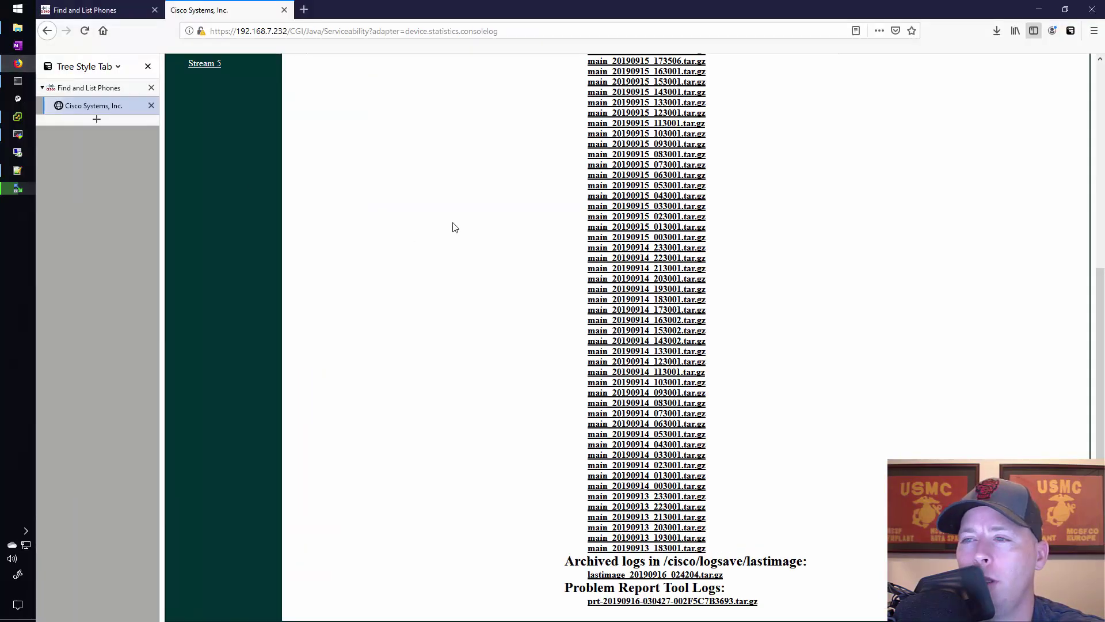
# Step: Clear the SEP002F5C7B3693 filter to list all three phones at 150 rows per page
pyautogui.scroll(5, 453, 227)
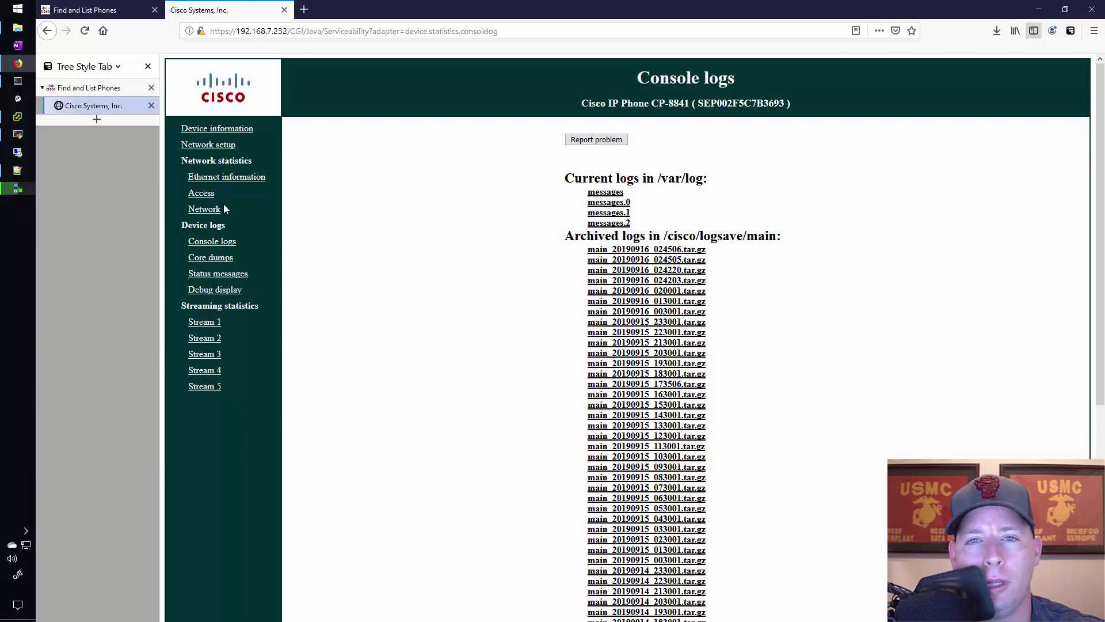
pyautogui.click(110, 88)
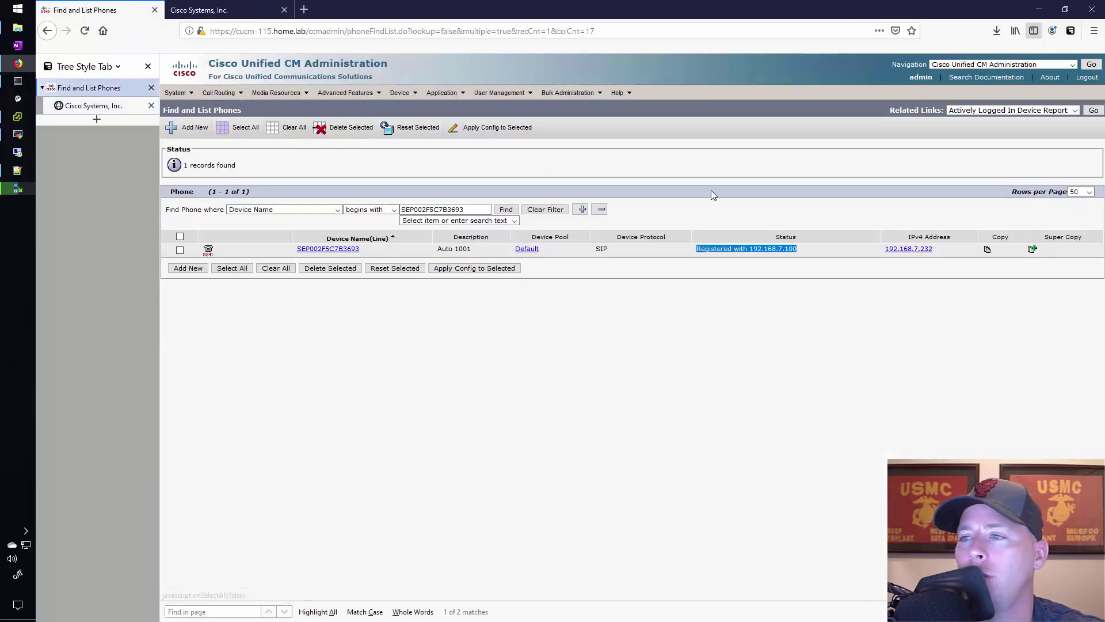
pyautogui.moveTo(489, 210); pyautogui.dragTo(355, 213)
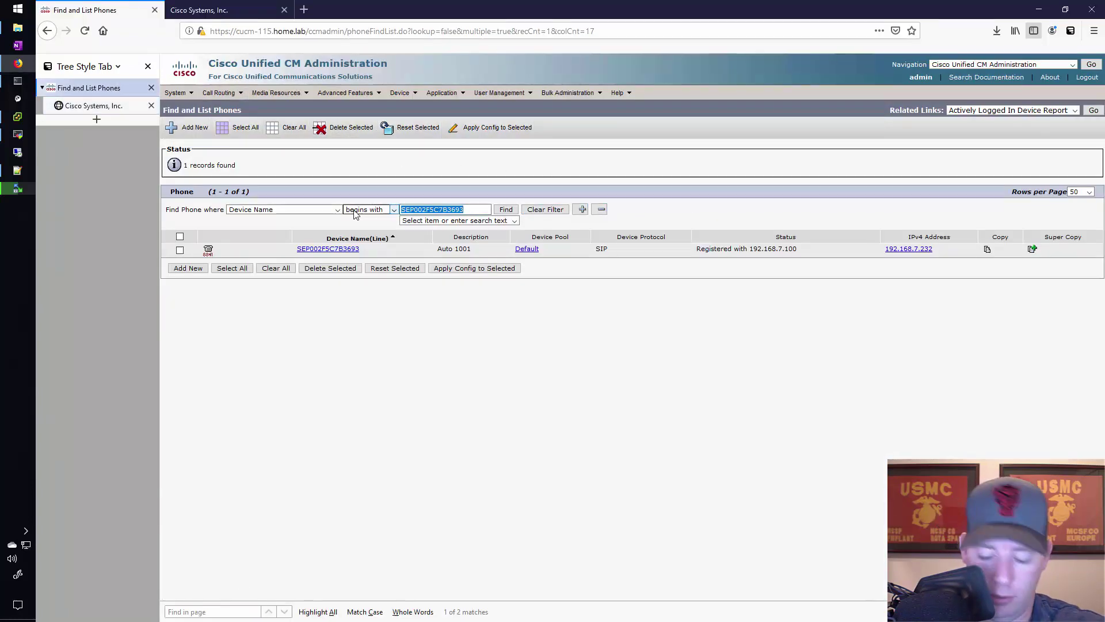
pyautogui.click(543, 210)
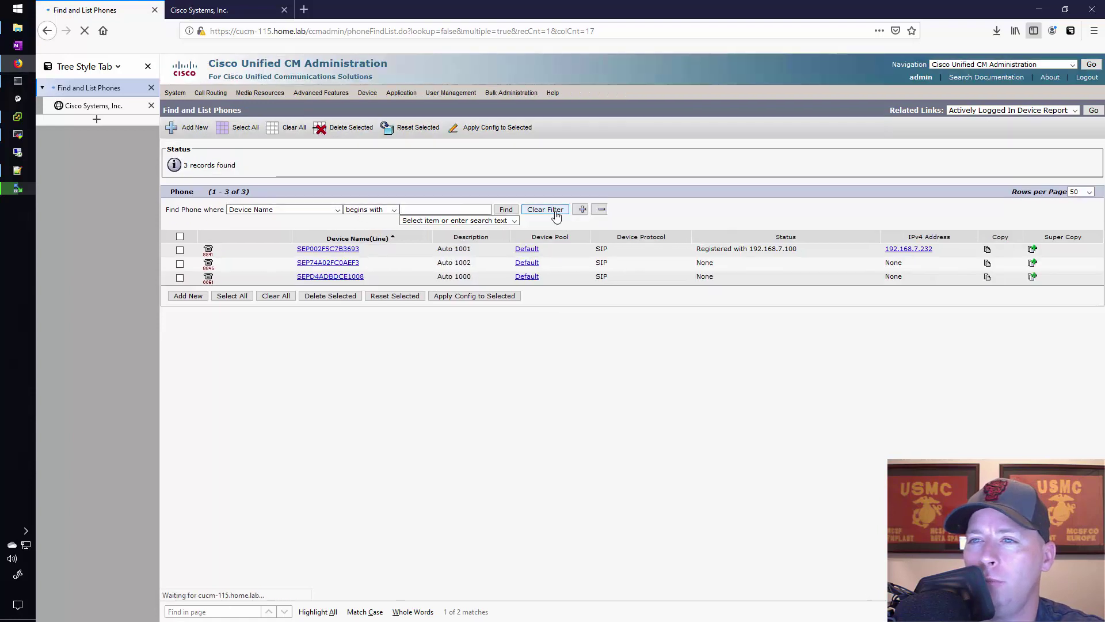
pyautogui.click(1091, 193)
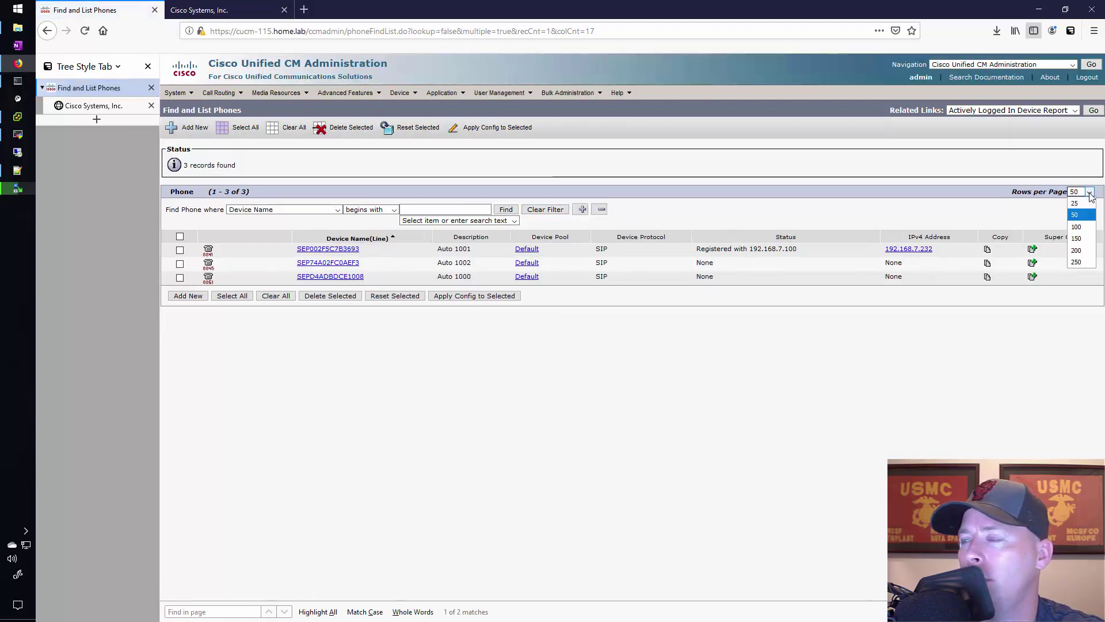
pyautogui.click(1085, 239)
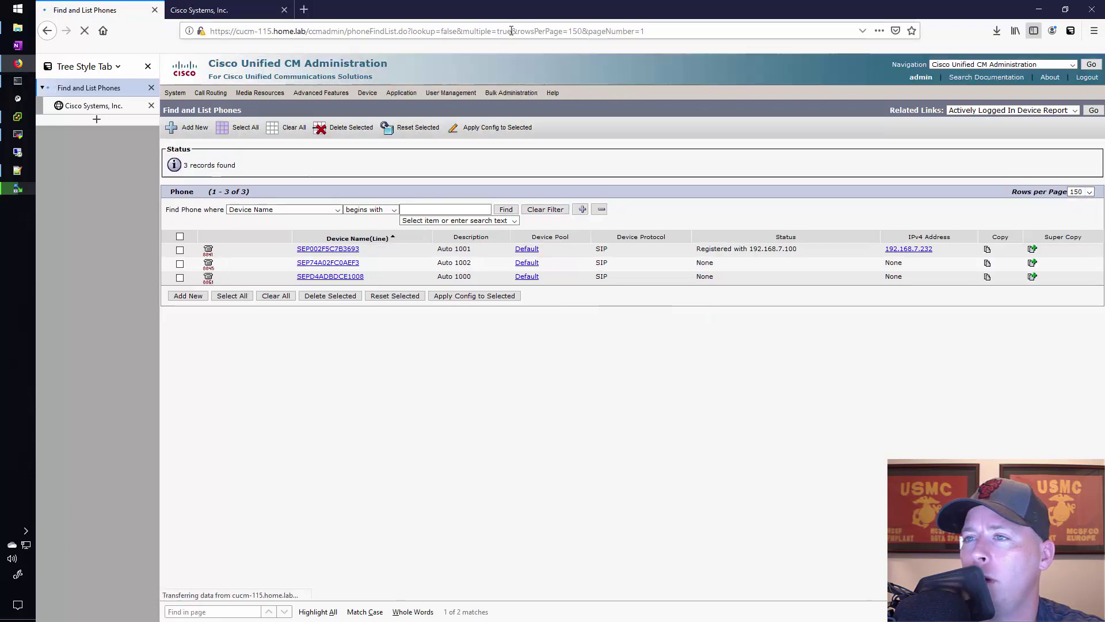
pyautogui.click(578, 33)
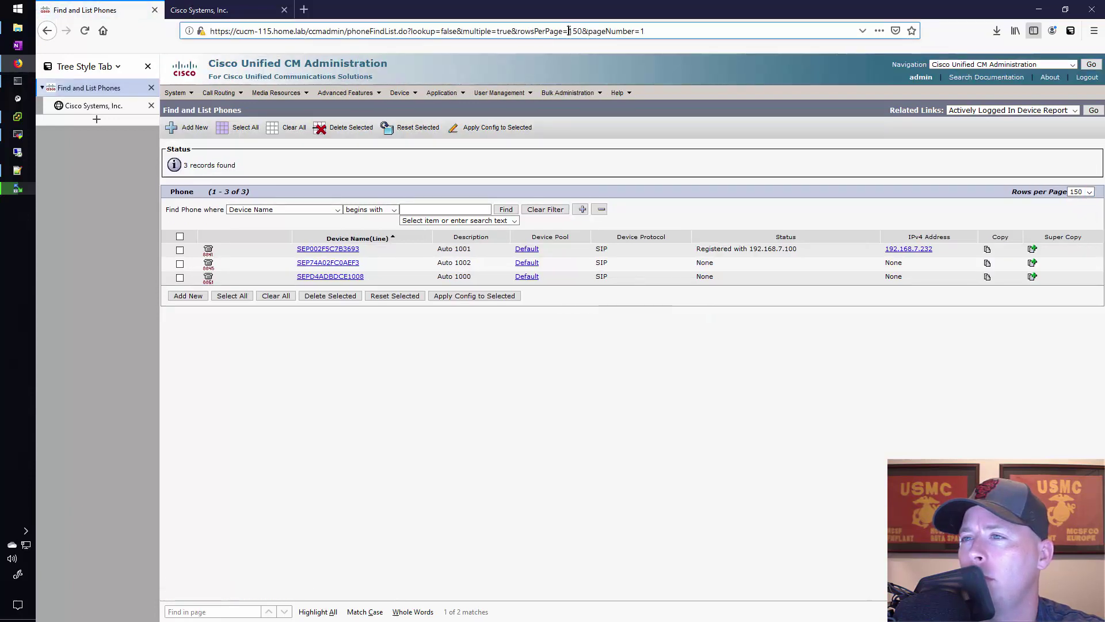
pyautogui.moveTo(569, 31); pyautogui.dragTo(584, 31)
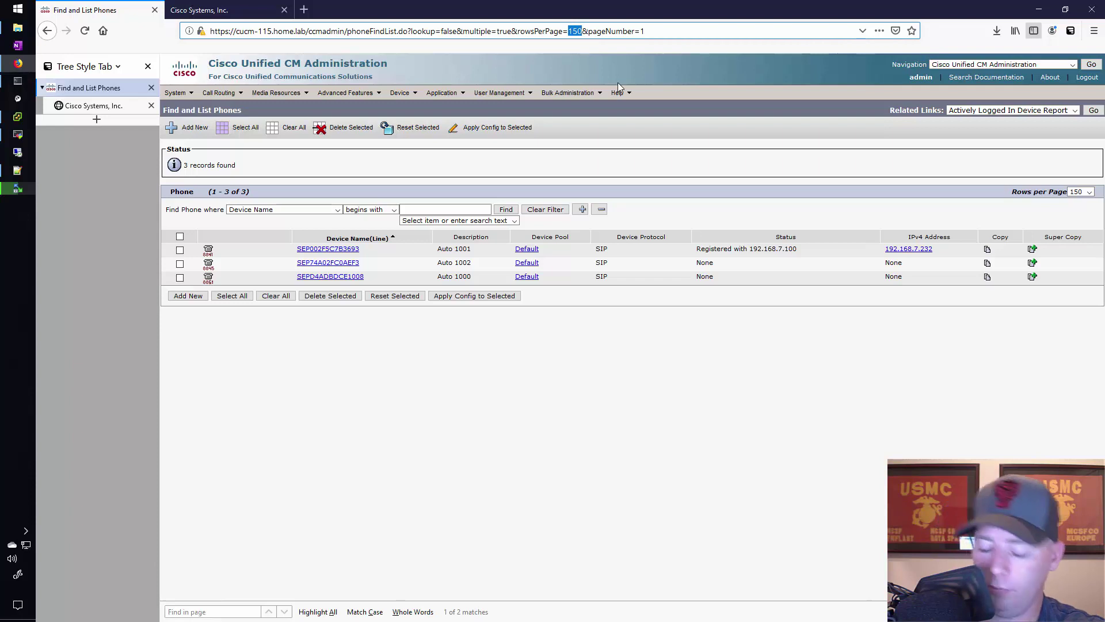
# Step: Change the URL's rowsPerPage value to 800 and reload the phone list
pyautogui.write('800')
pyautogui.press('Return')
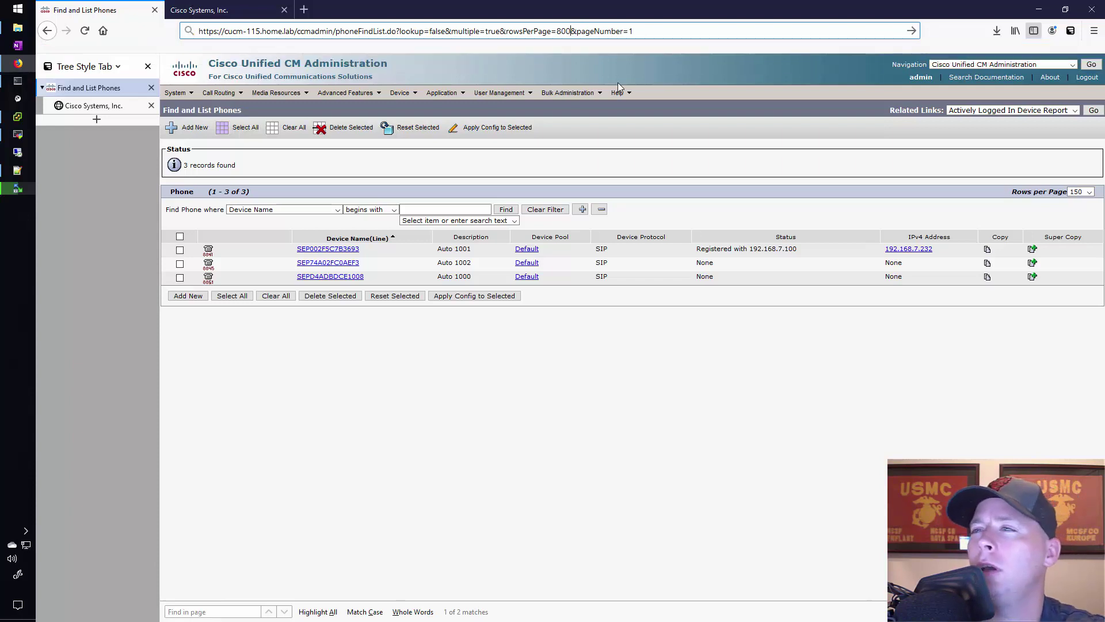